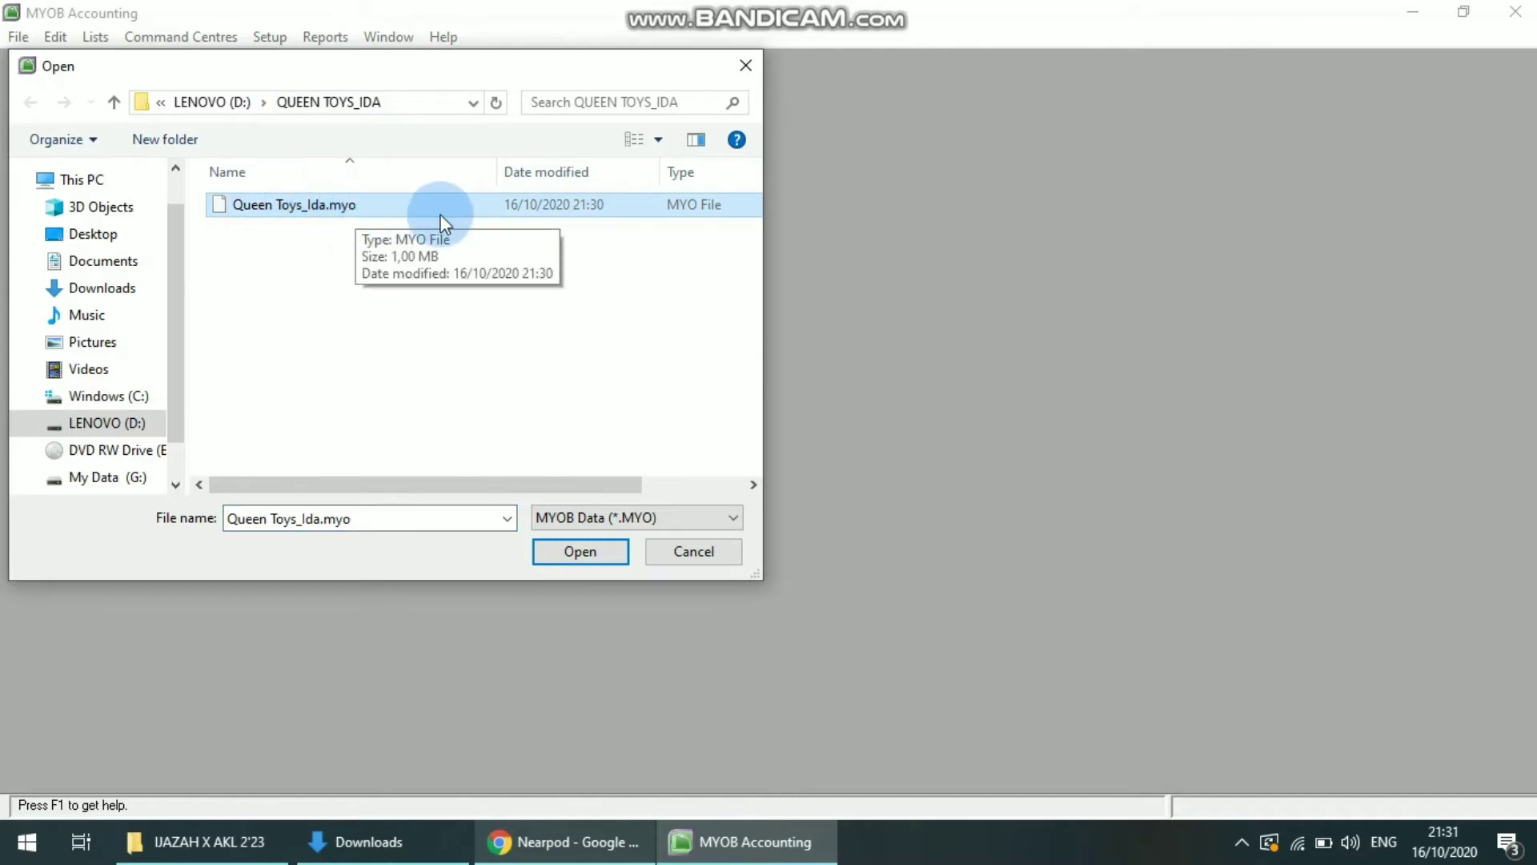
- Open the company file Queen Toys_Ida.myo and sign on as Administrator
click(562, 557)
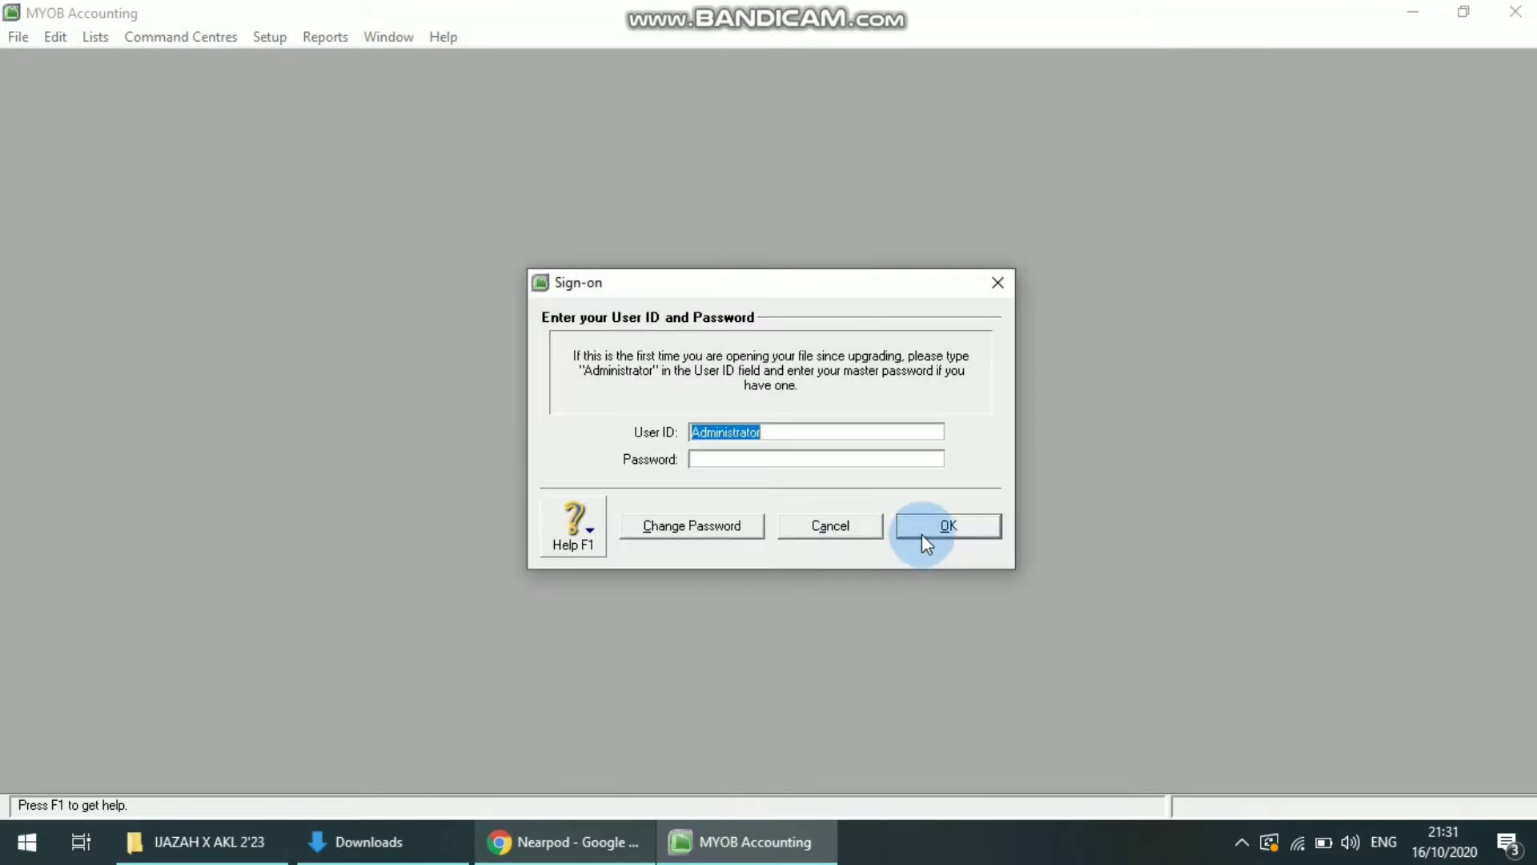
click(913, 533)
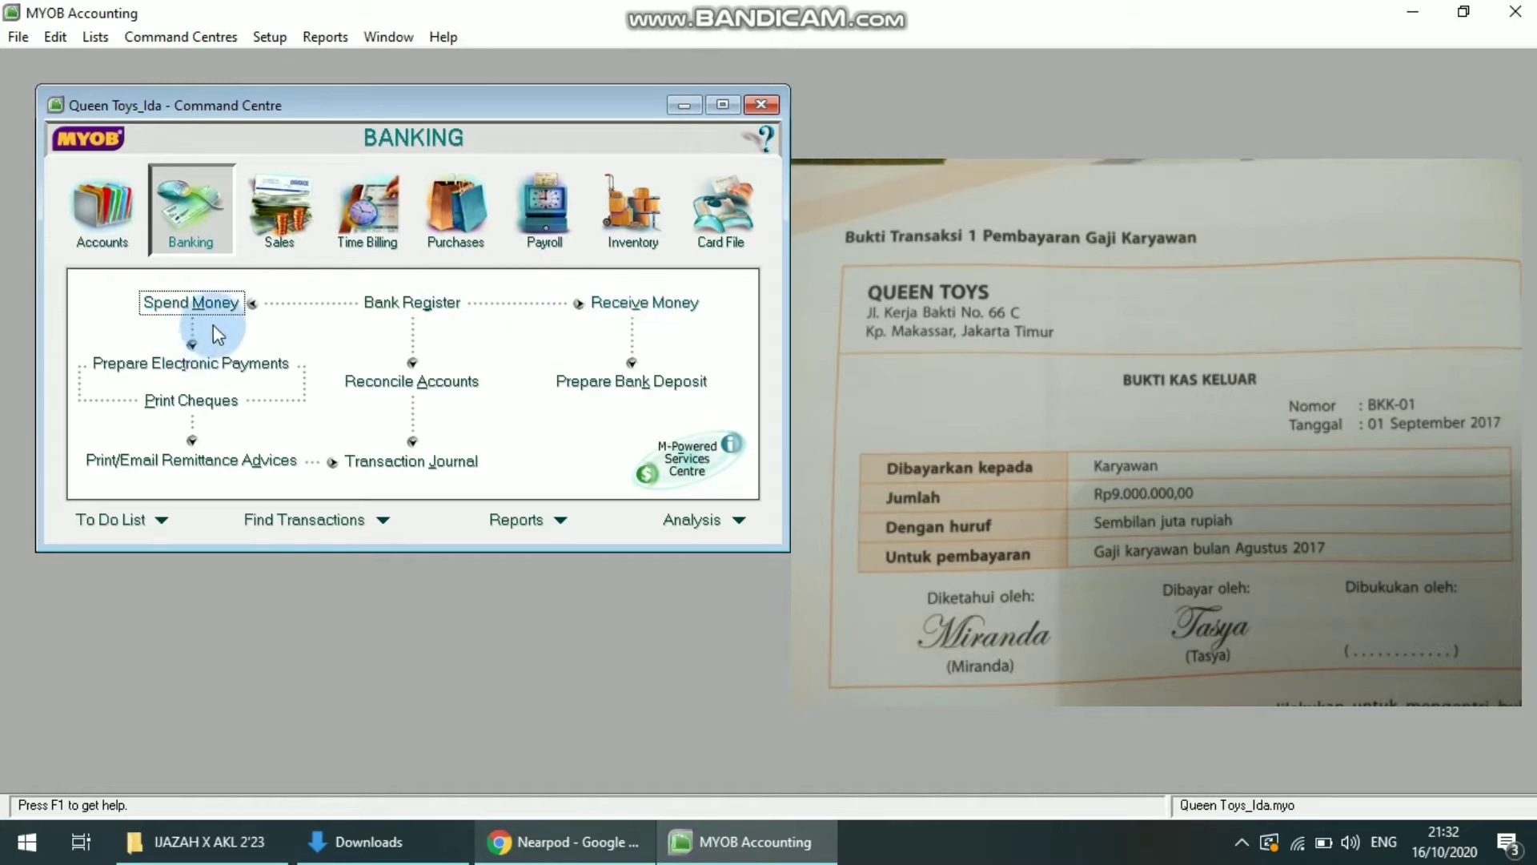
- Start a Spend Money transaction paid from account 1-1101 Cash In Bank
click(192, 304)
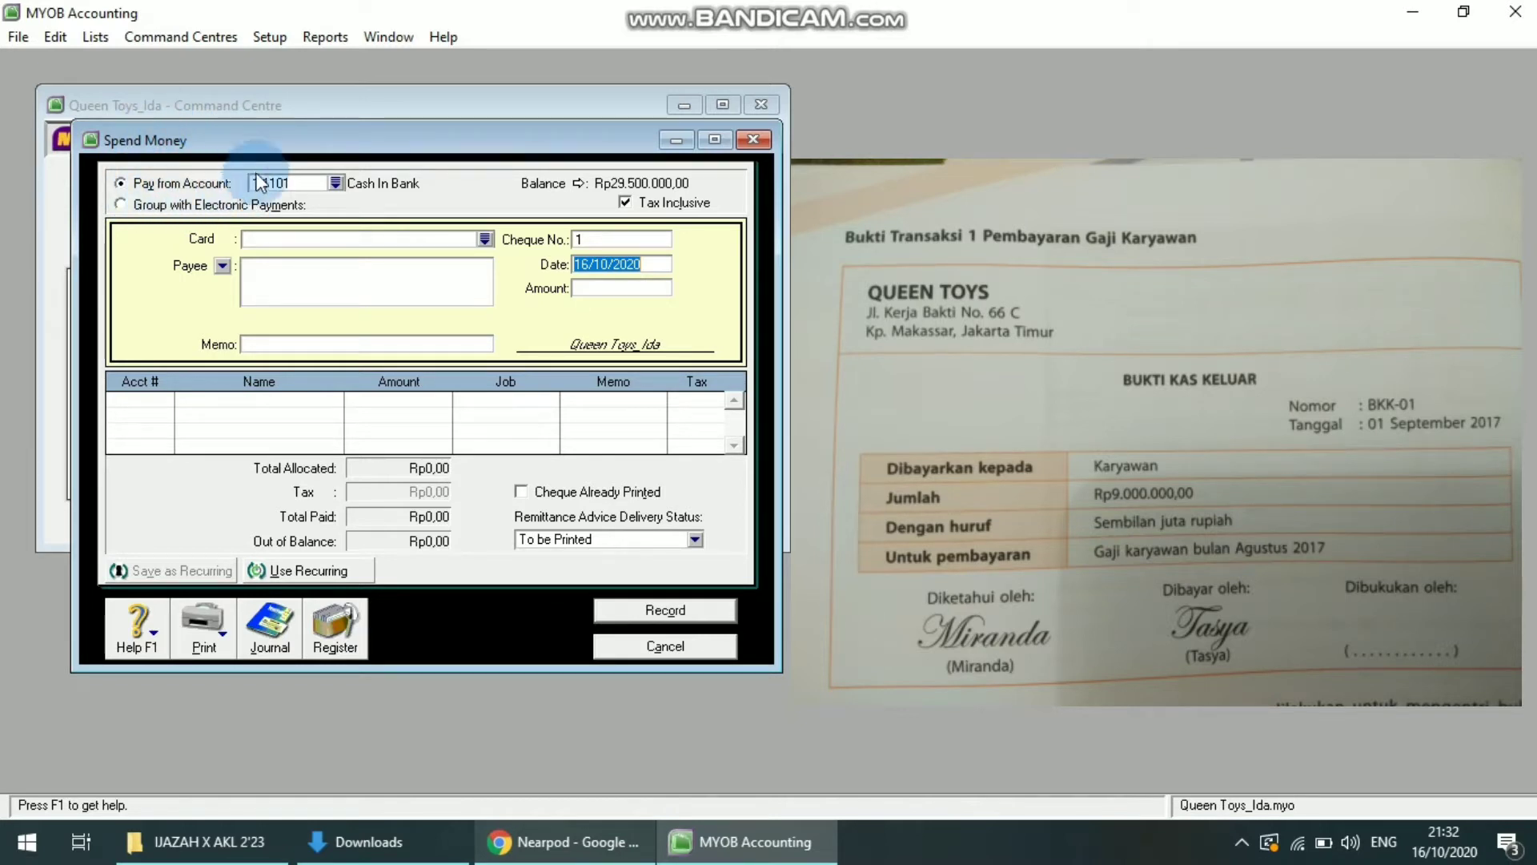
click(334, 182)
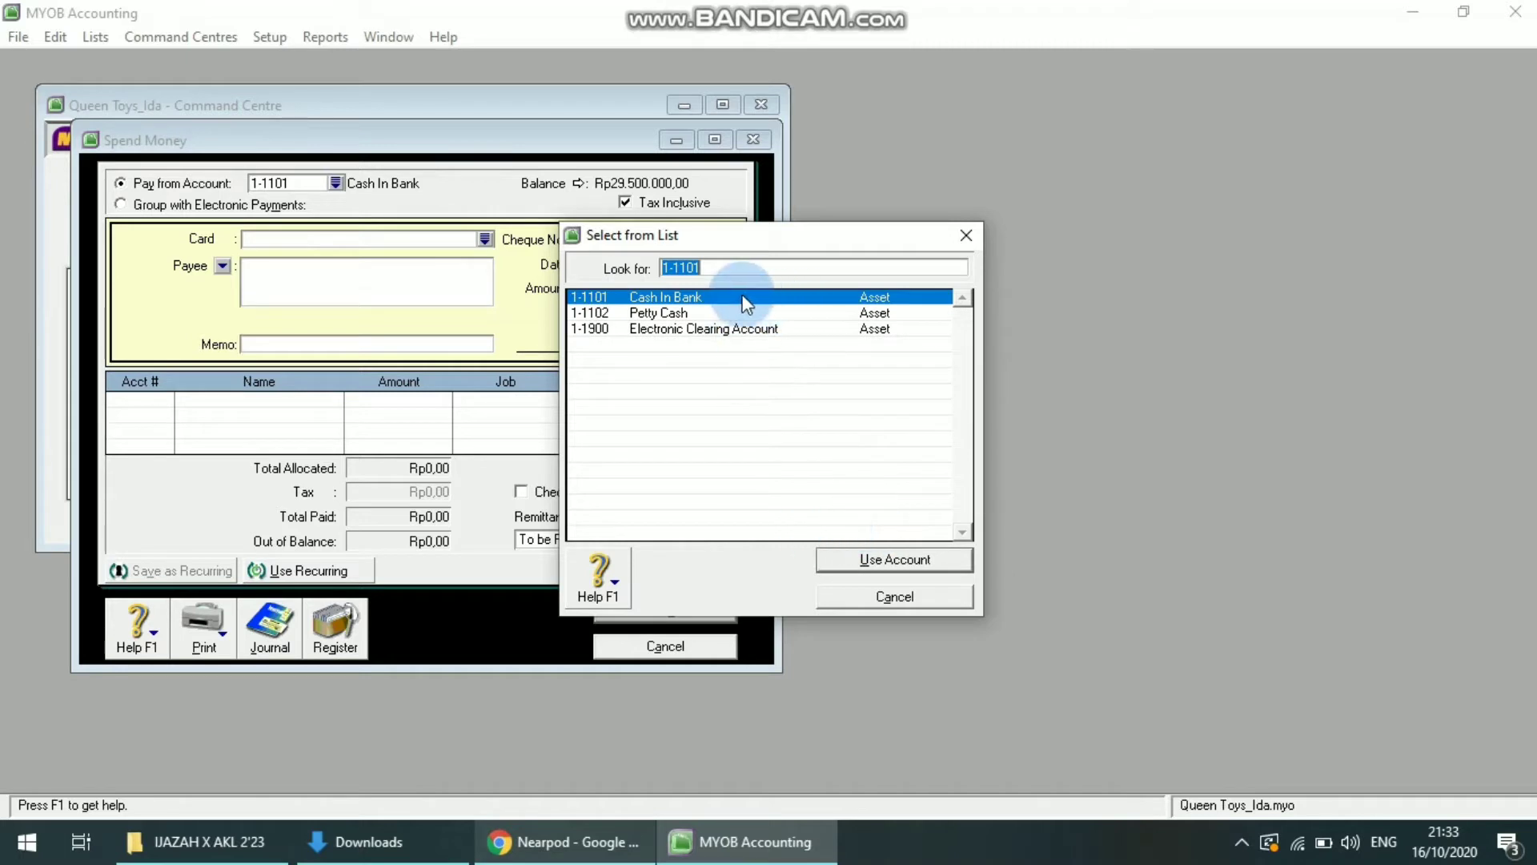
click(886, 561)
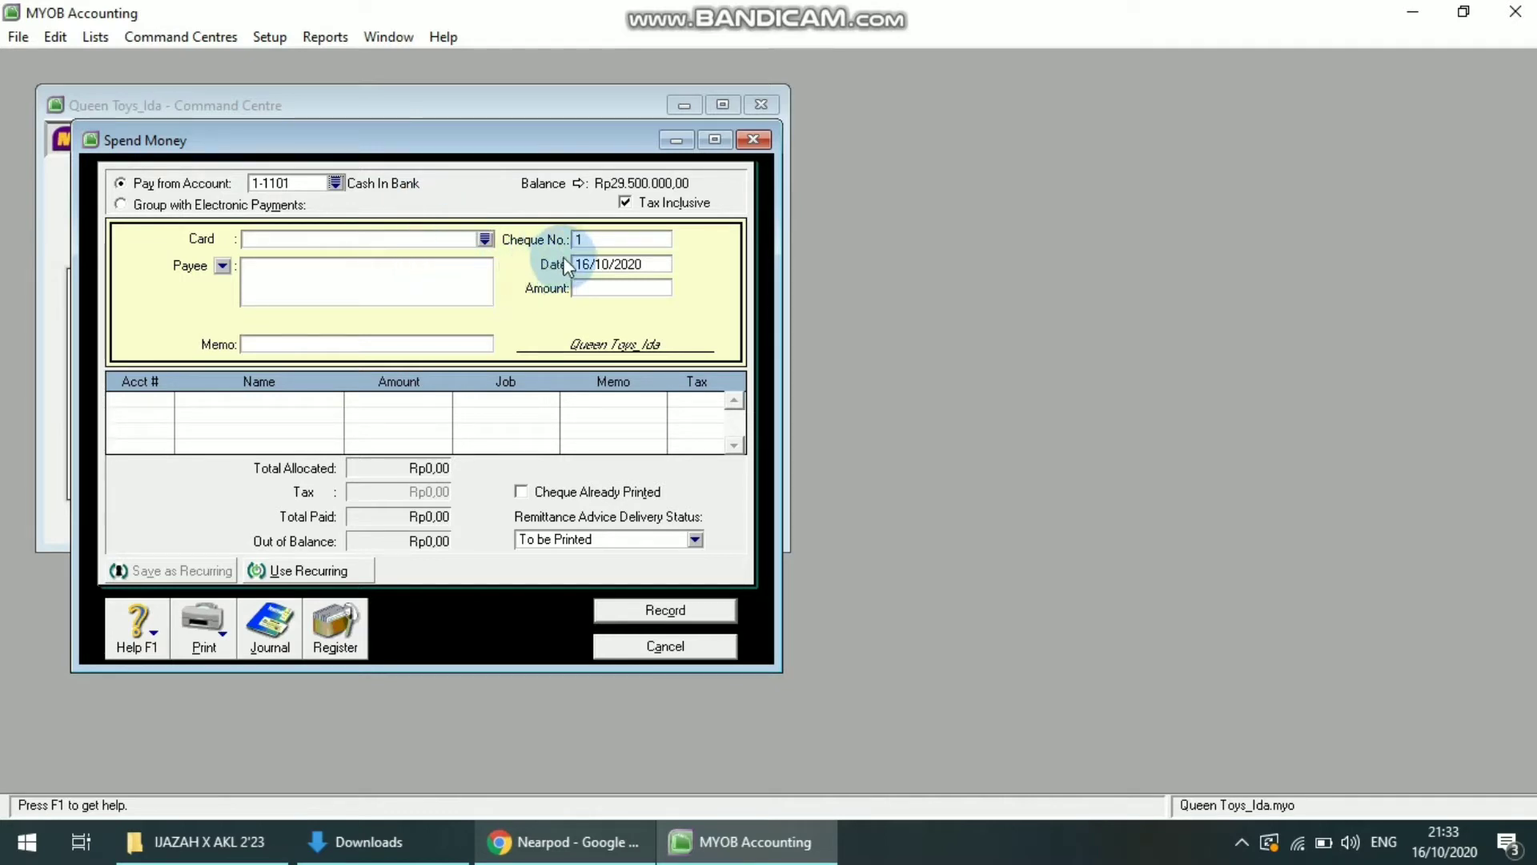
- Fill in the payment's cheque number BKK-01, date 01/09/2017 and amount Rp9.000.000
click(599, 238)
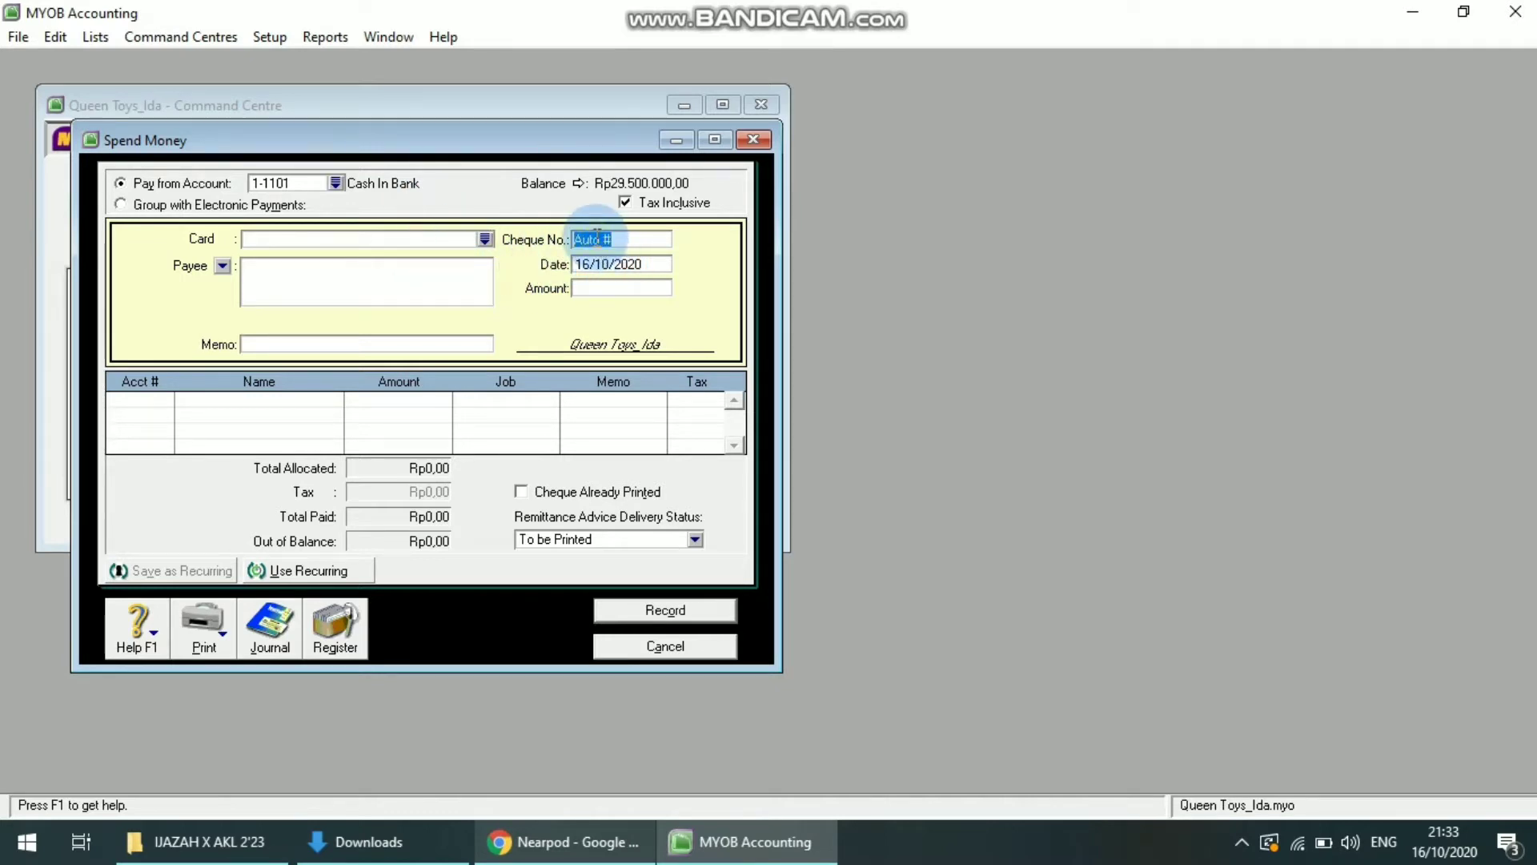
text(BK)
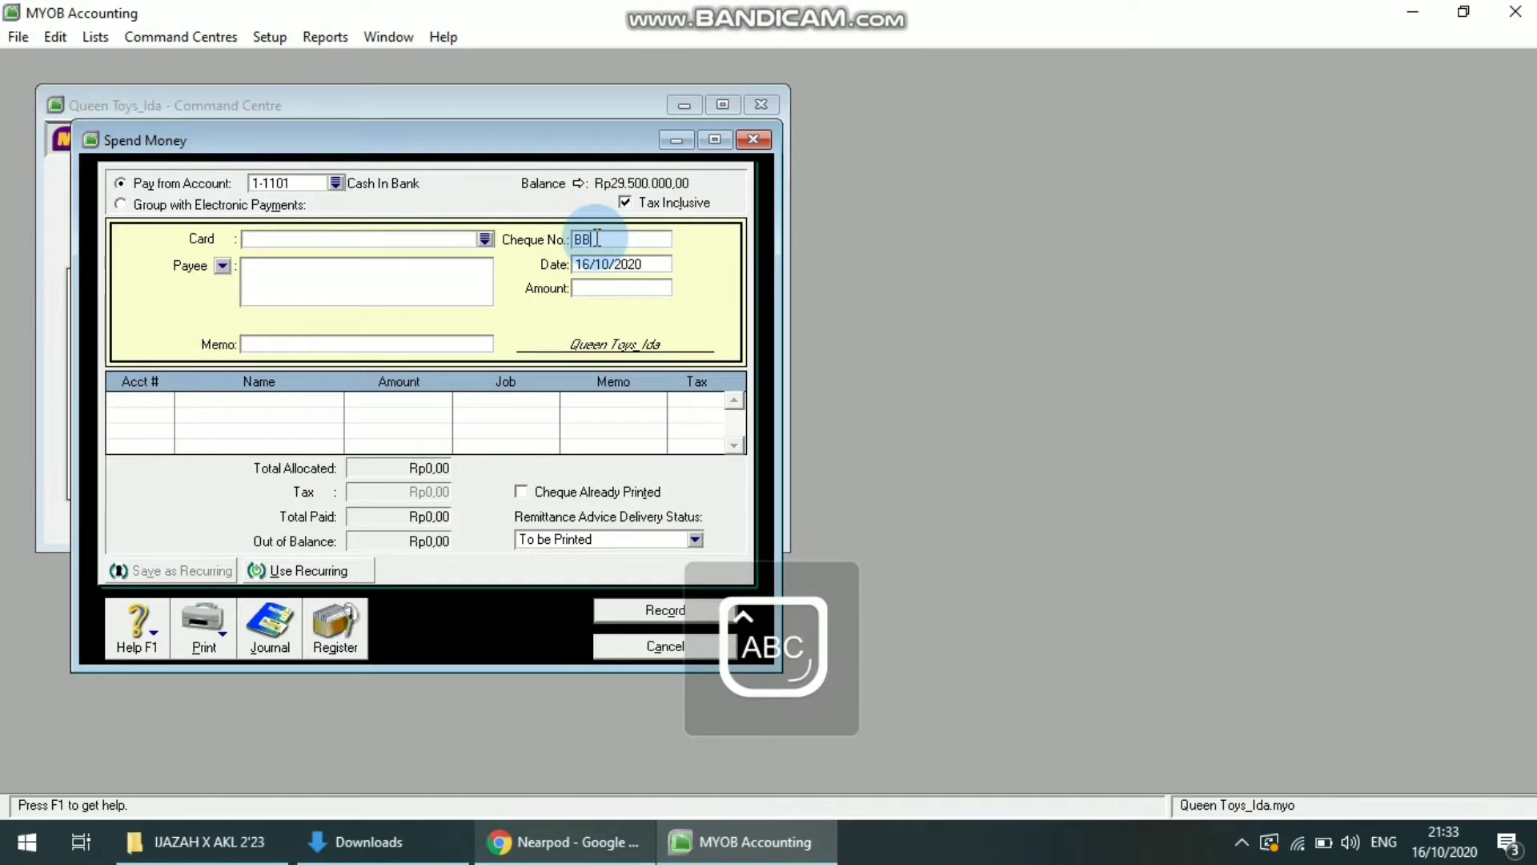
text(K-01)
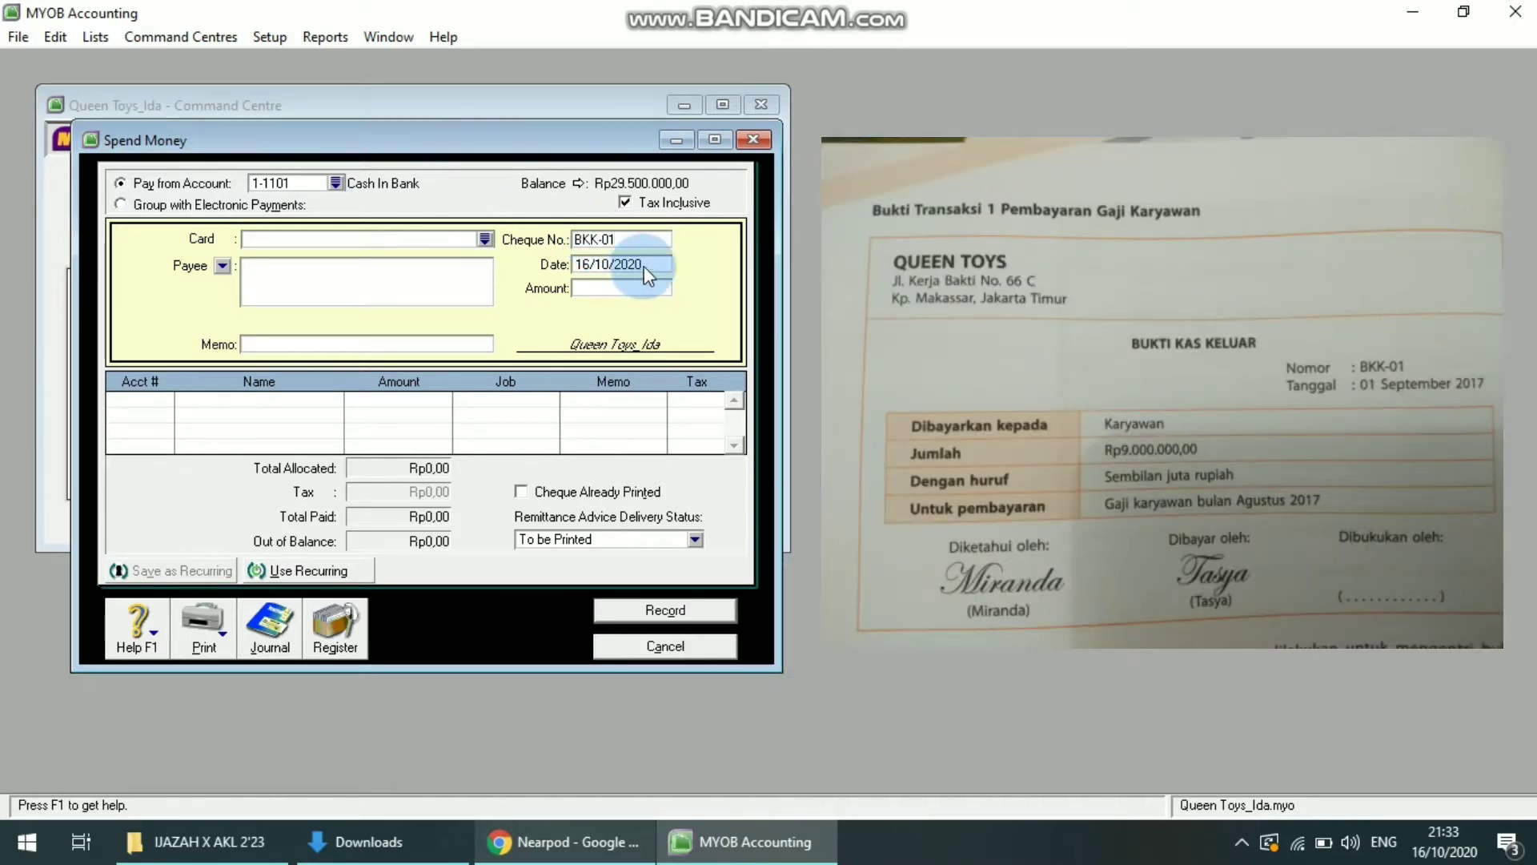
text(01/0)
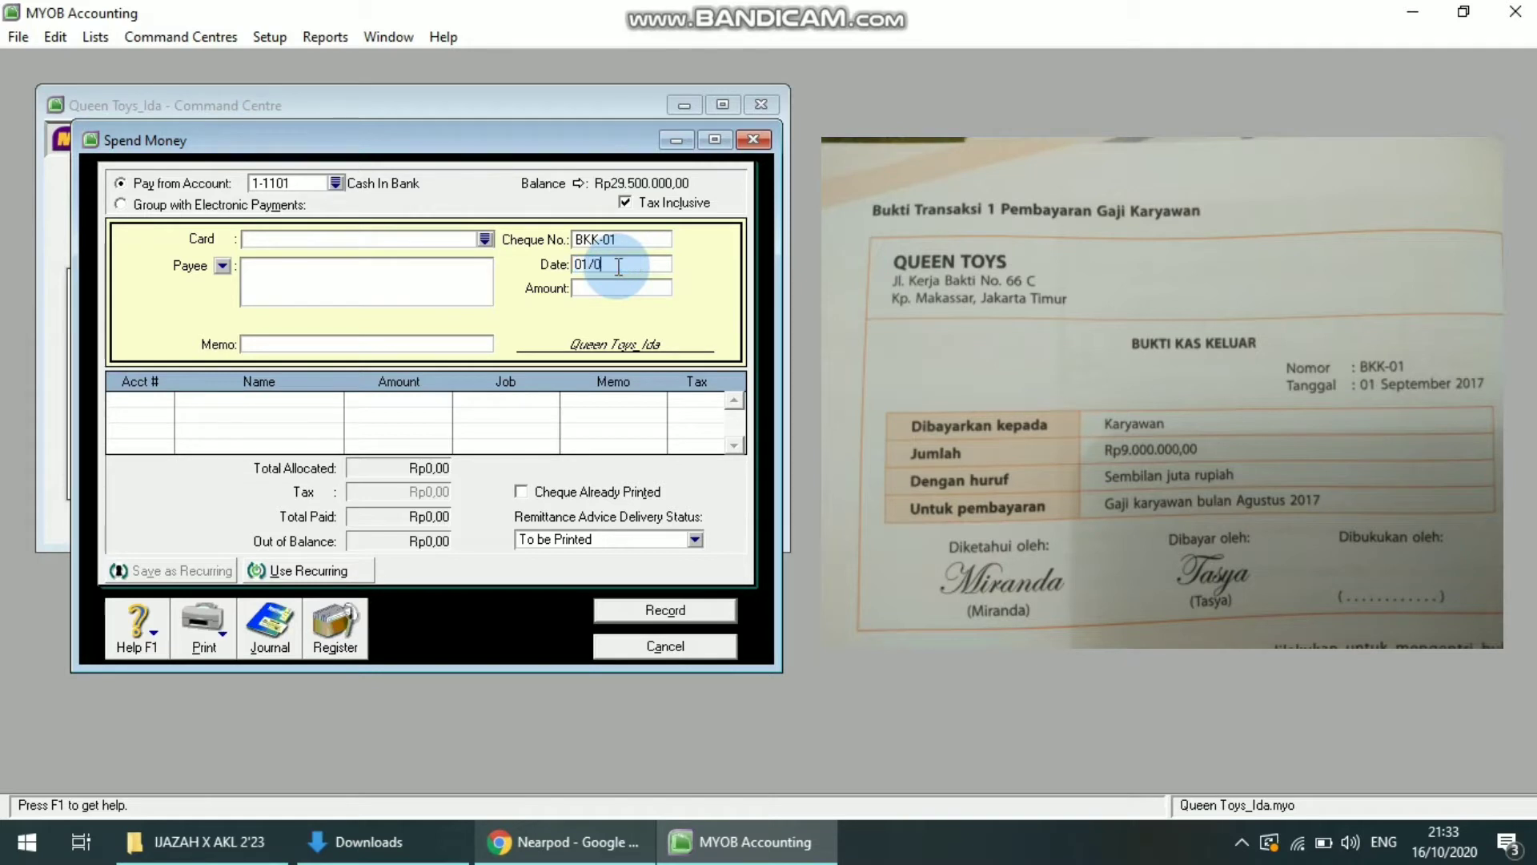
text(9/2017)
click(612, 288)
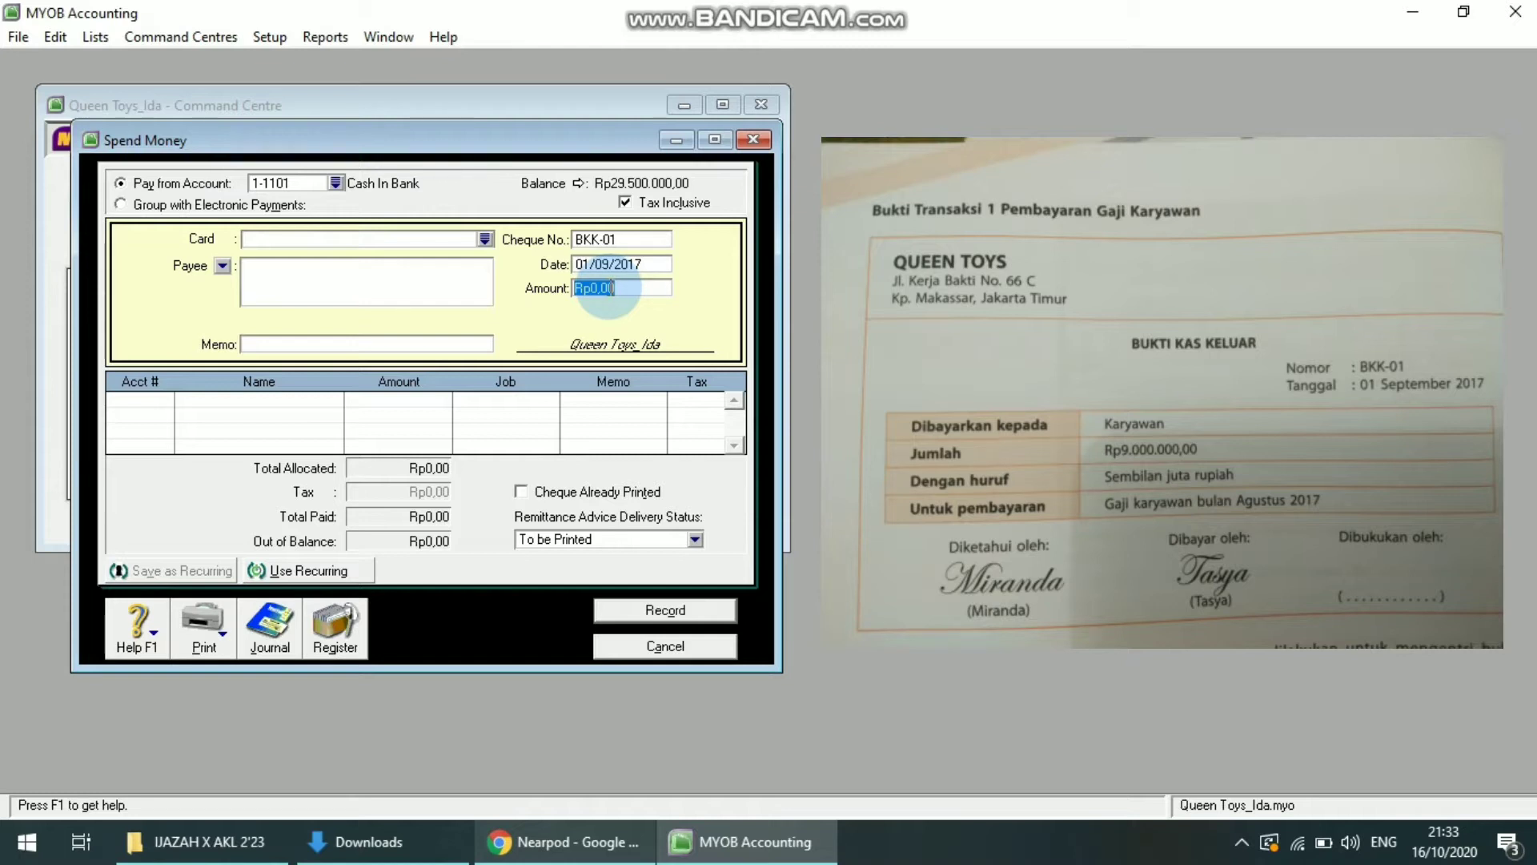
text(9000000)
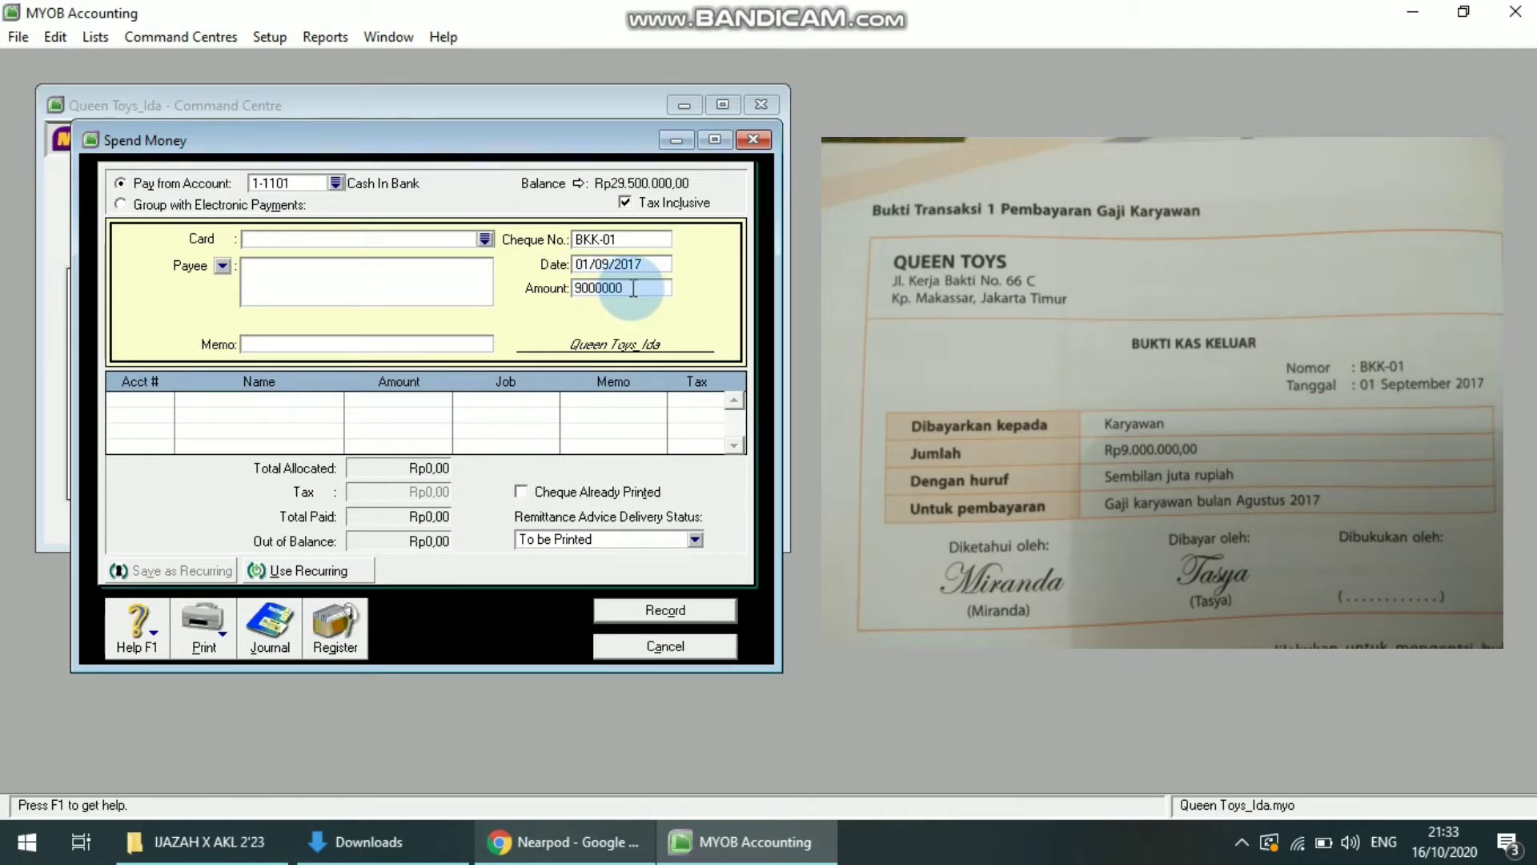
key(Tab)
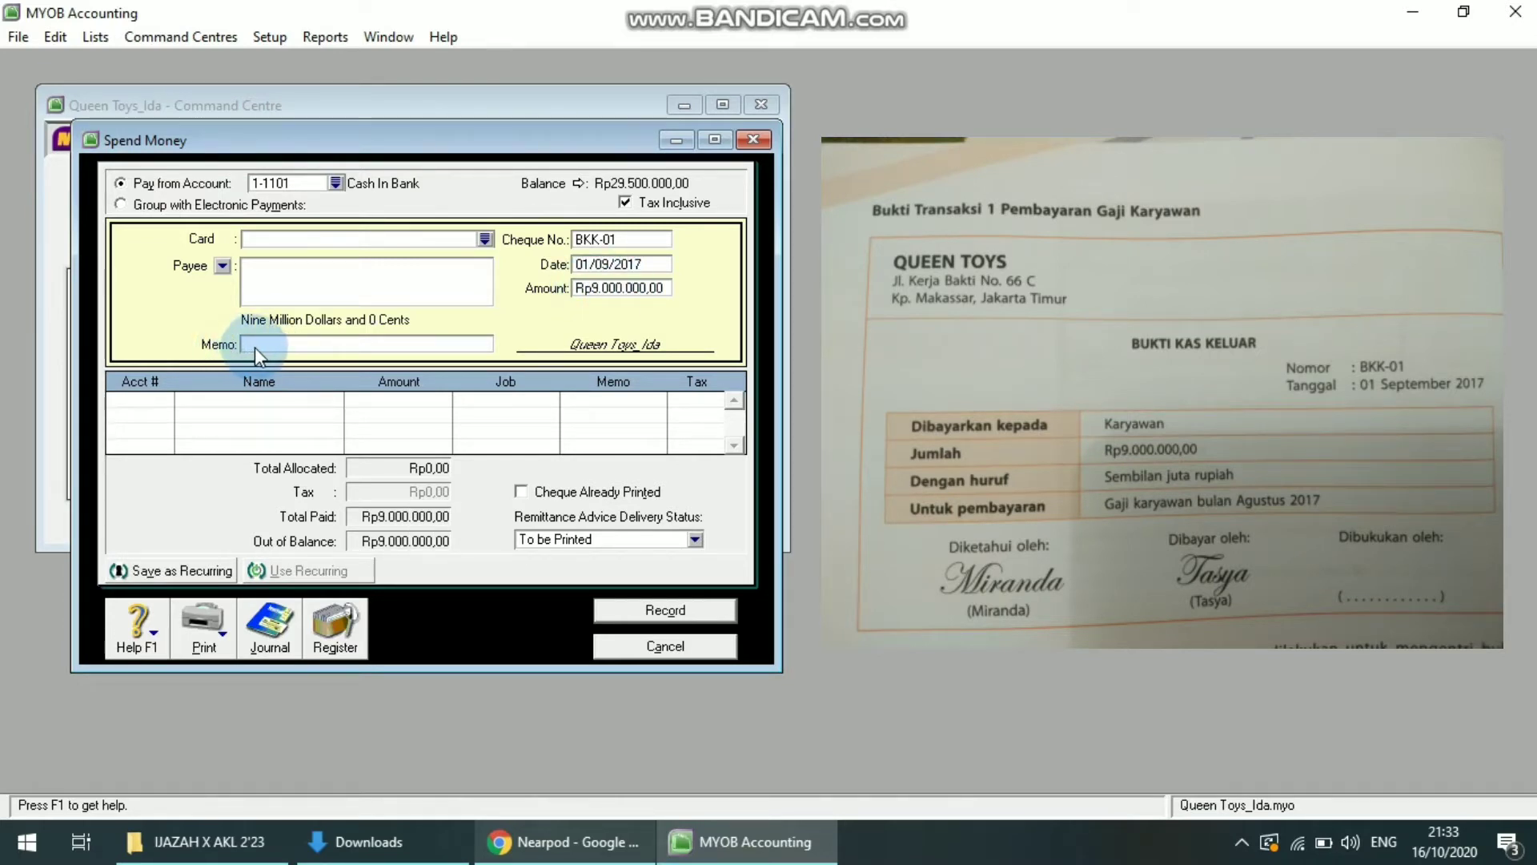
- Enter the payment memo "Pembayaran gaji bulan Agustus 2017"
click(275, 346)
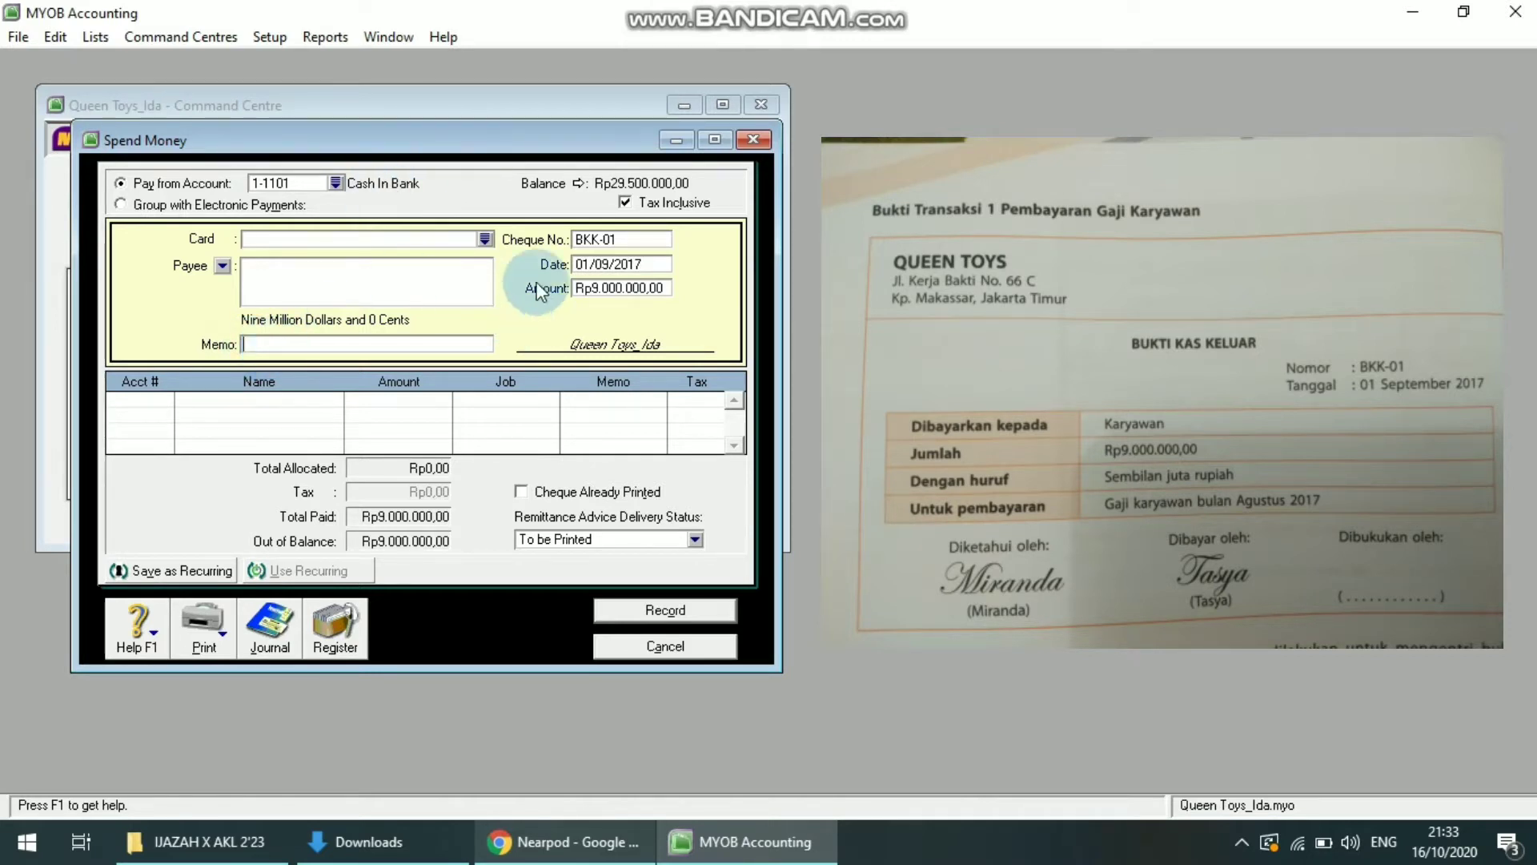
text(Pem)
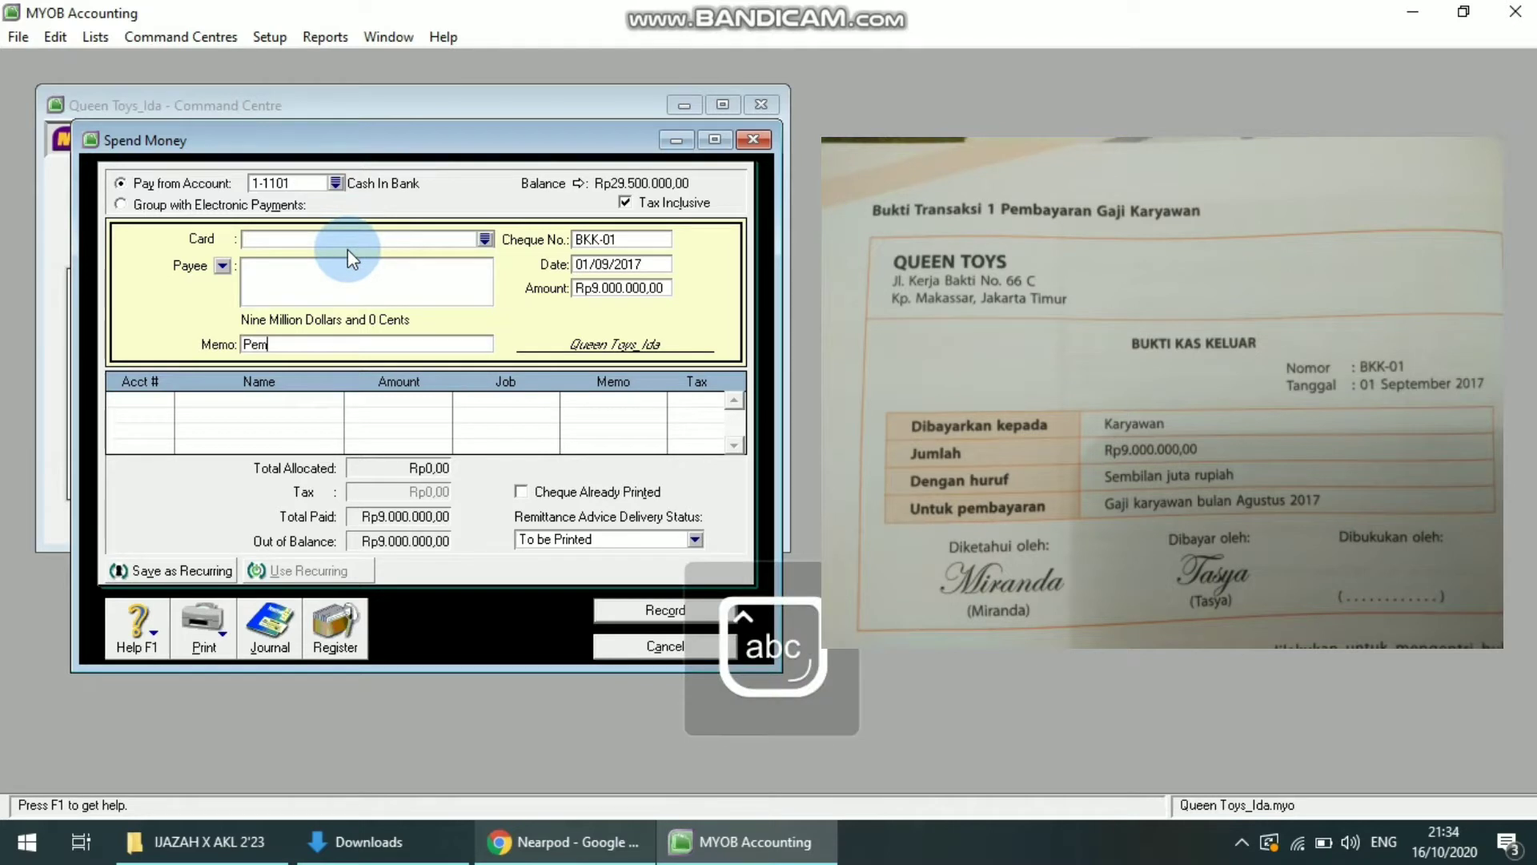
text(bayaran gaji bulan)
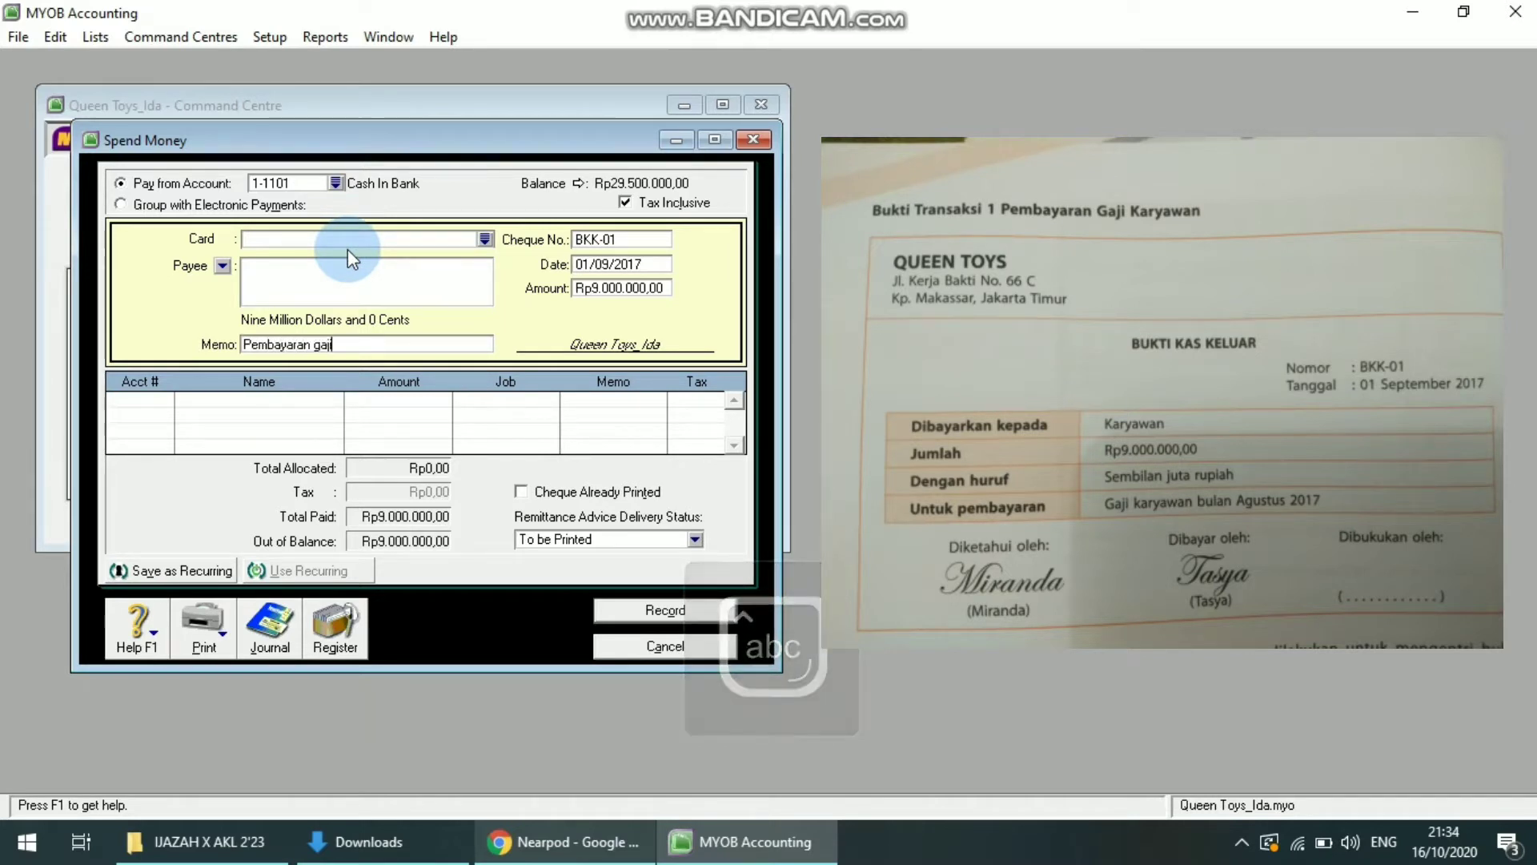
key(Caps_Lock)
text(A)
key(Caps_Lock)
text(gu)
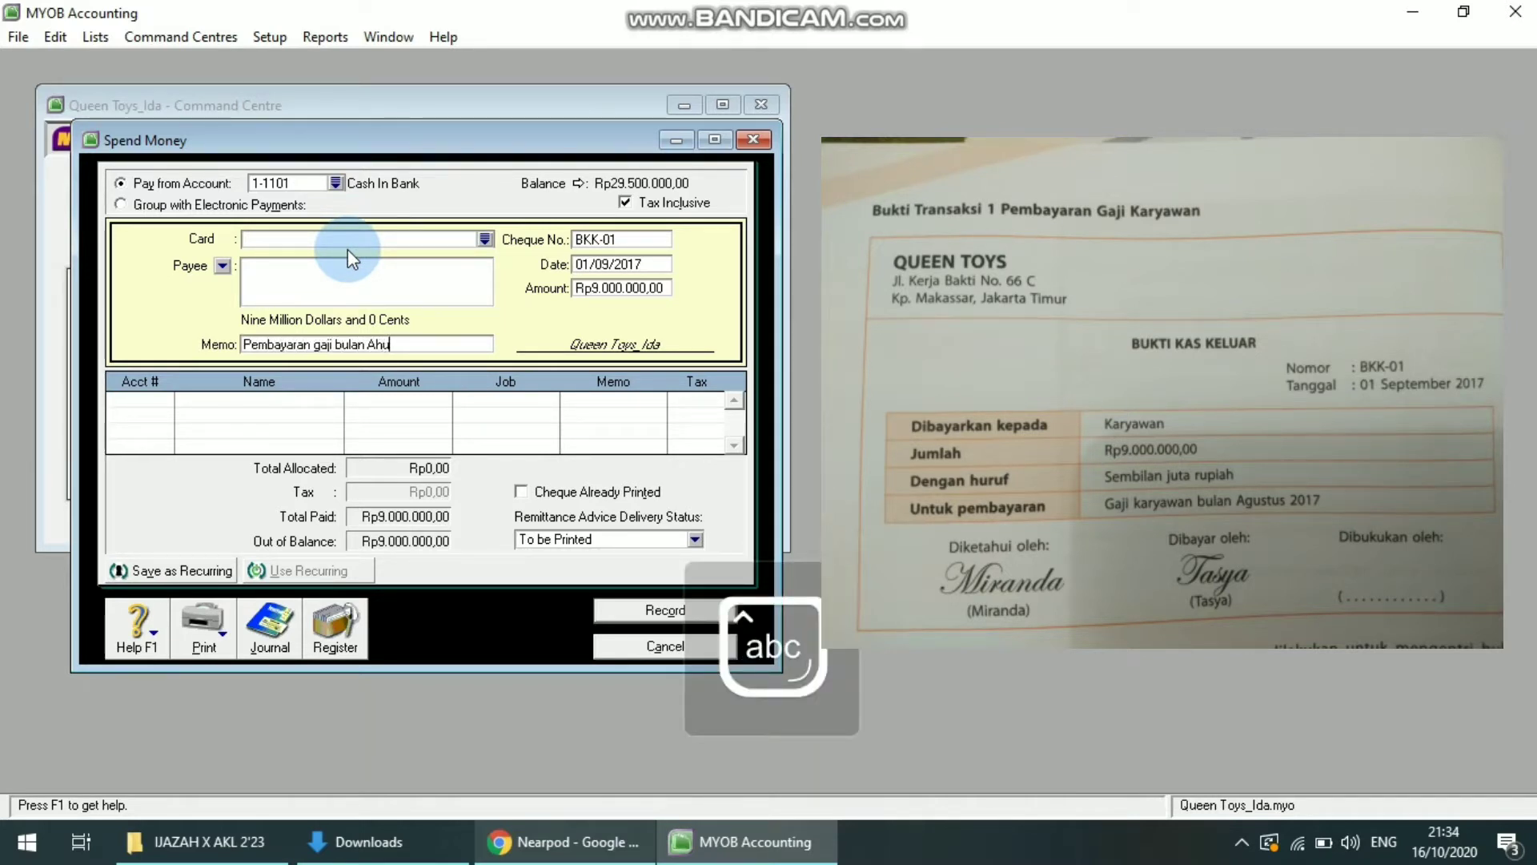
text(stus 2017)
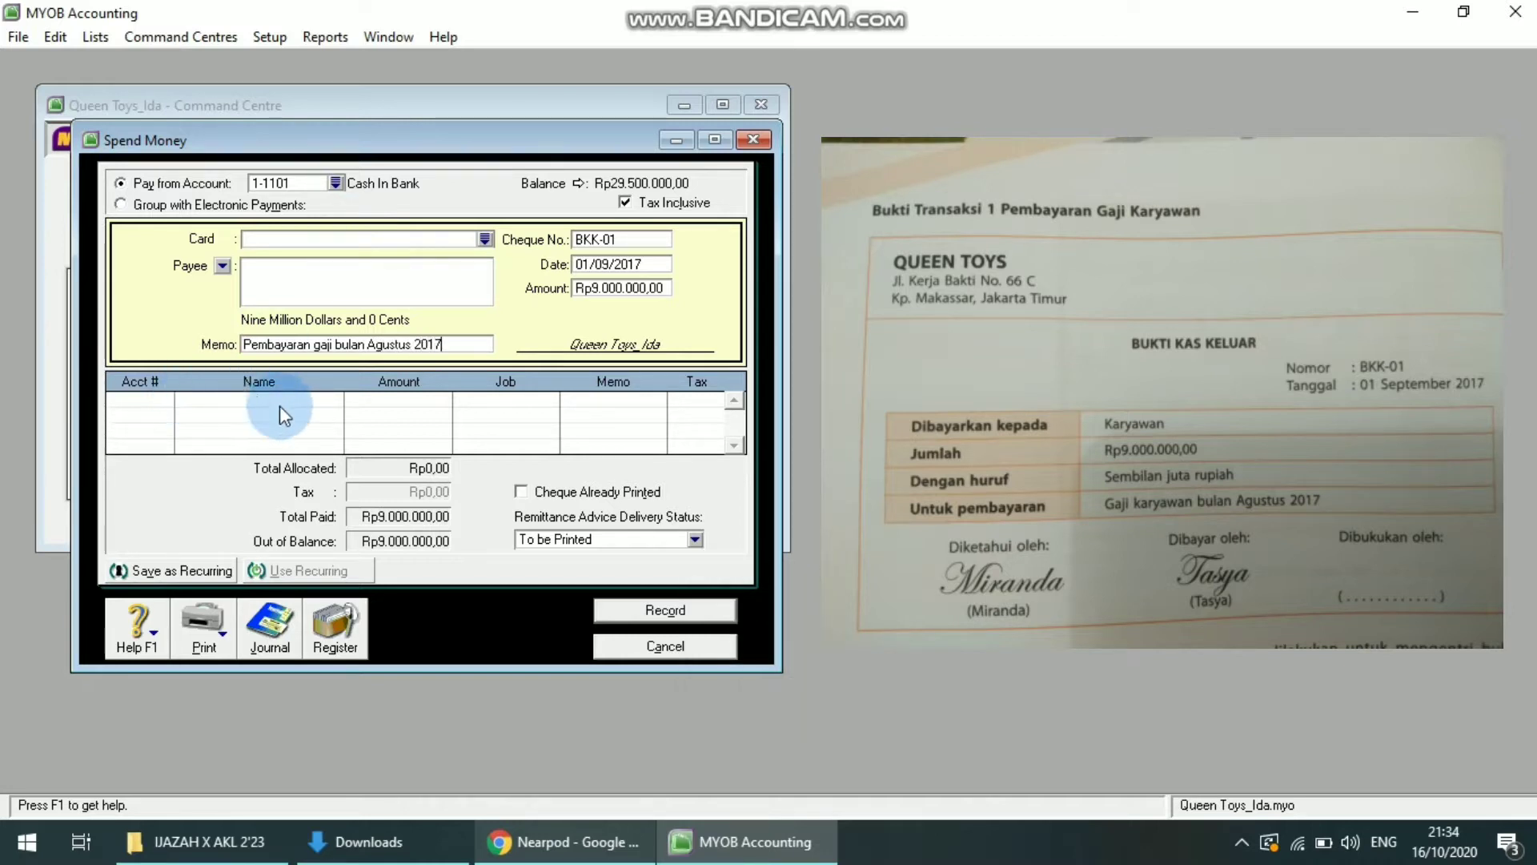
- Allocate the full Rp9.000.000 payment to account 2-1400 Wages and Salaries Payable on the first line
click(156, 400)
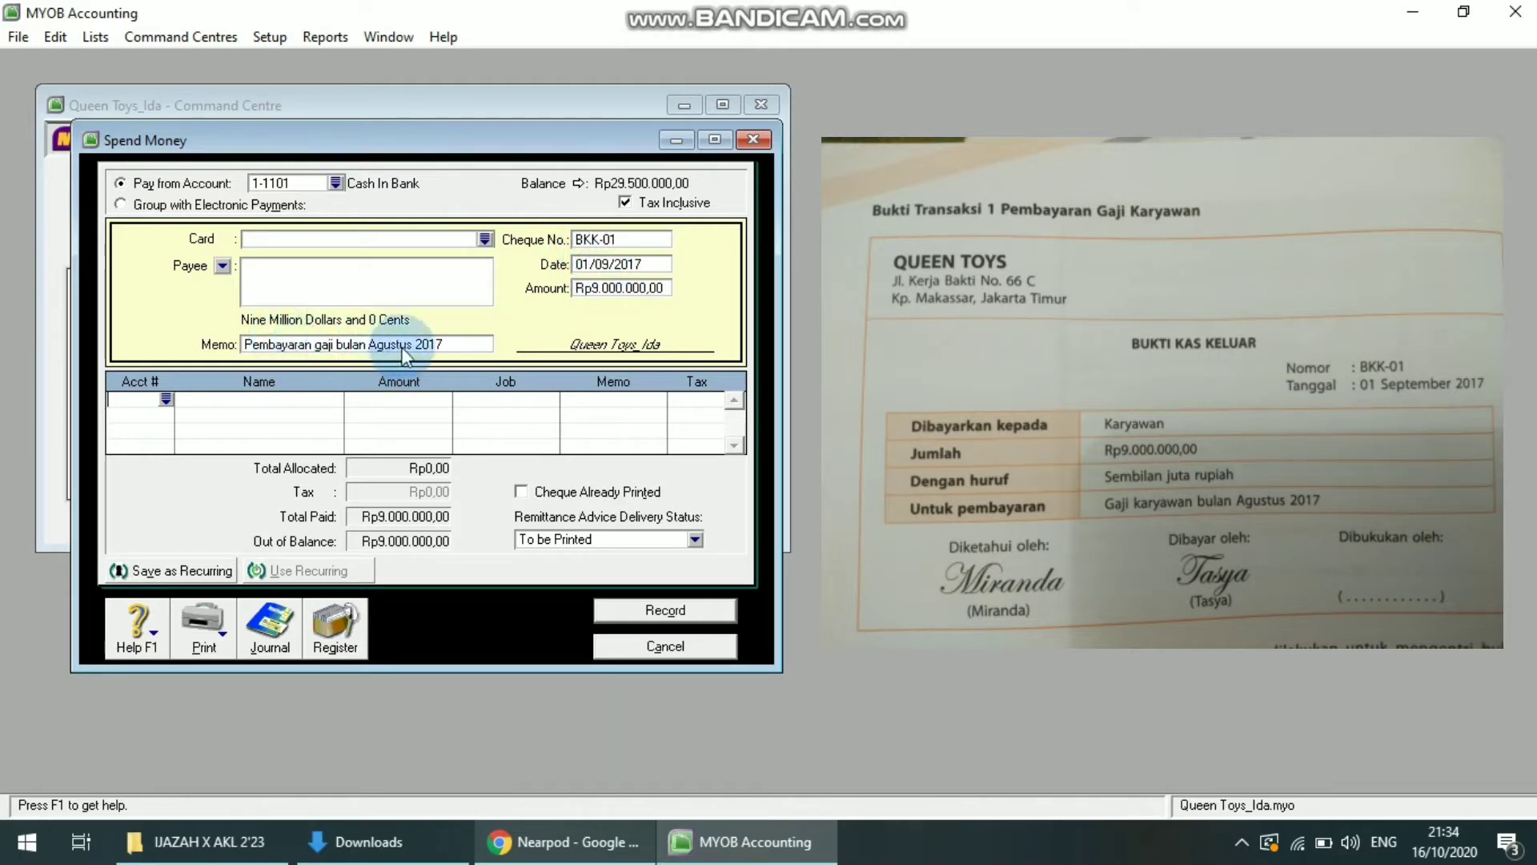
click(165, 400)
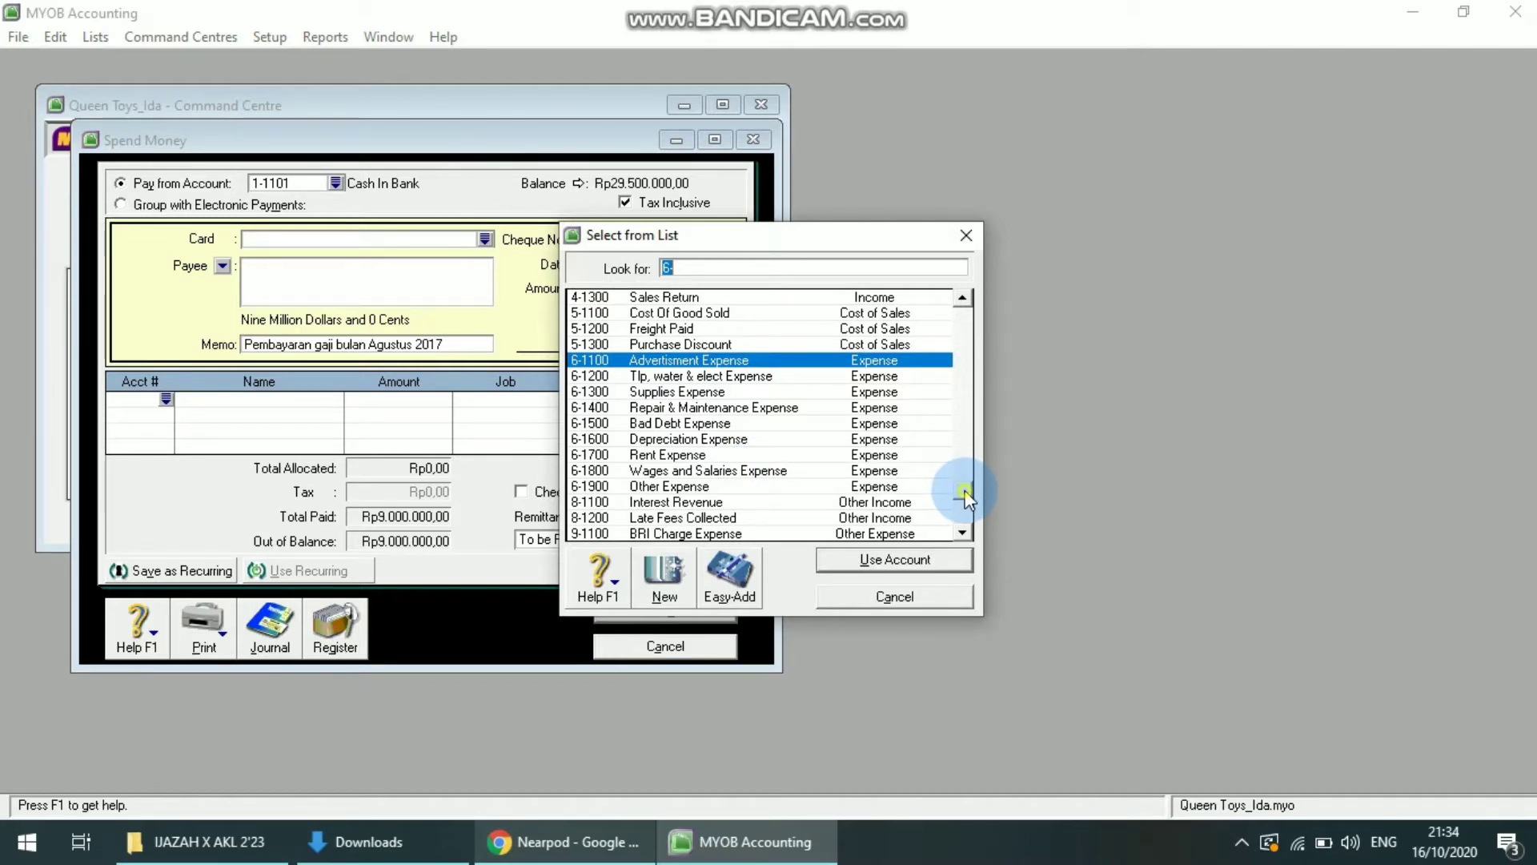
drag(966, 498, 963, 366)
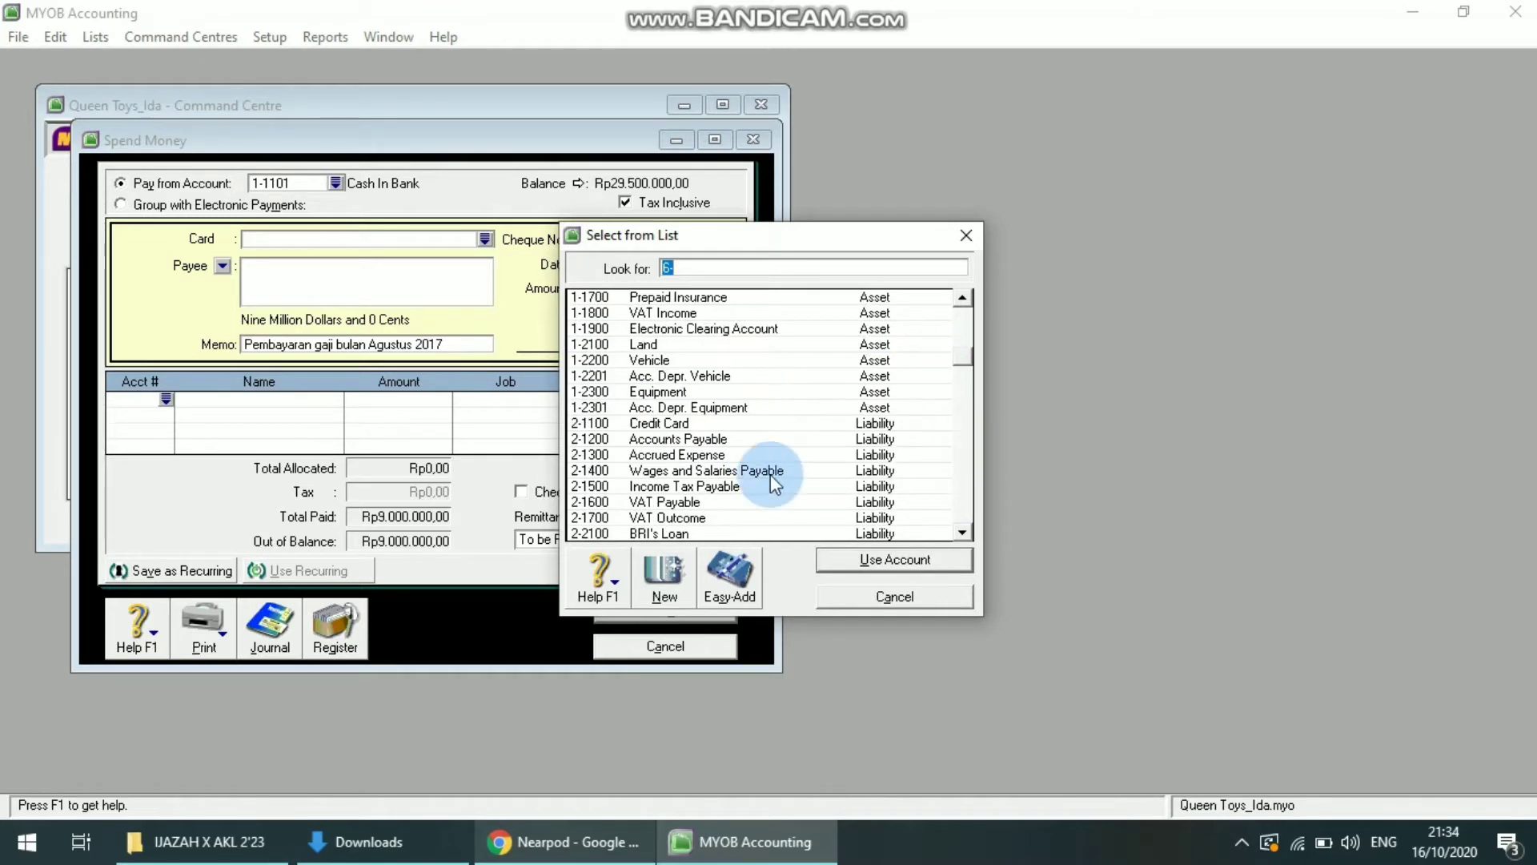
click(743, 470)
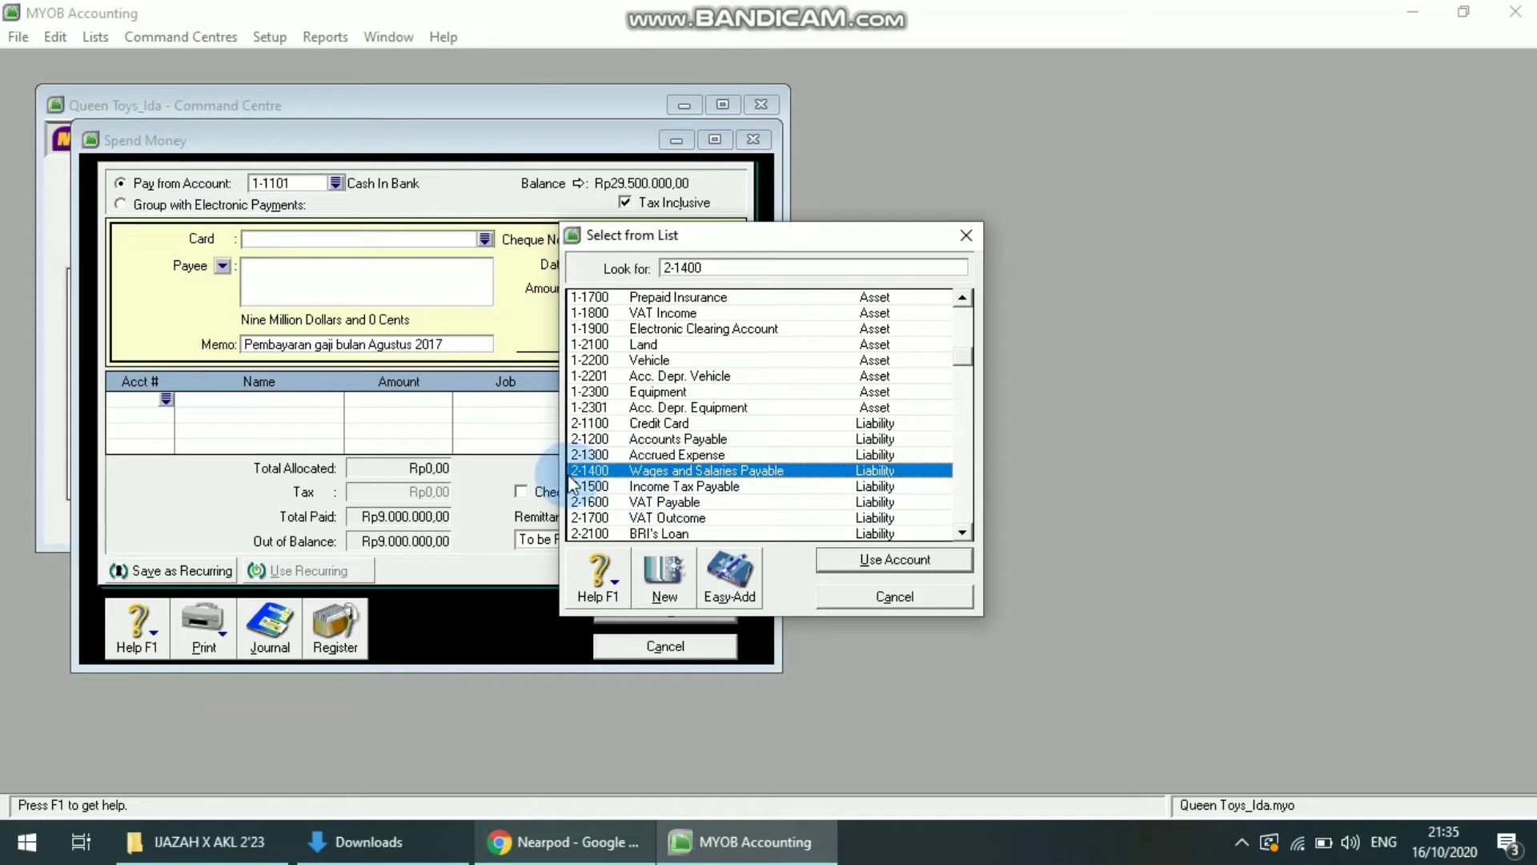
click(834, 559)
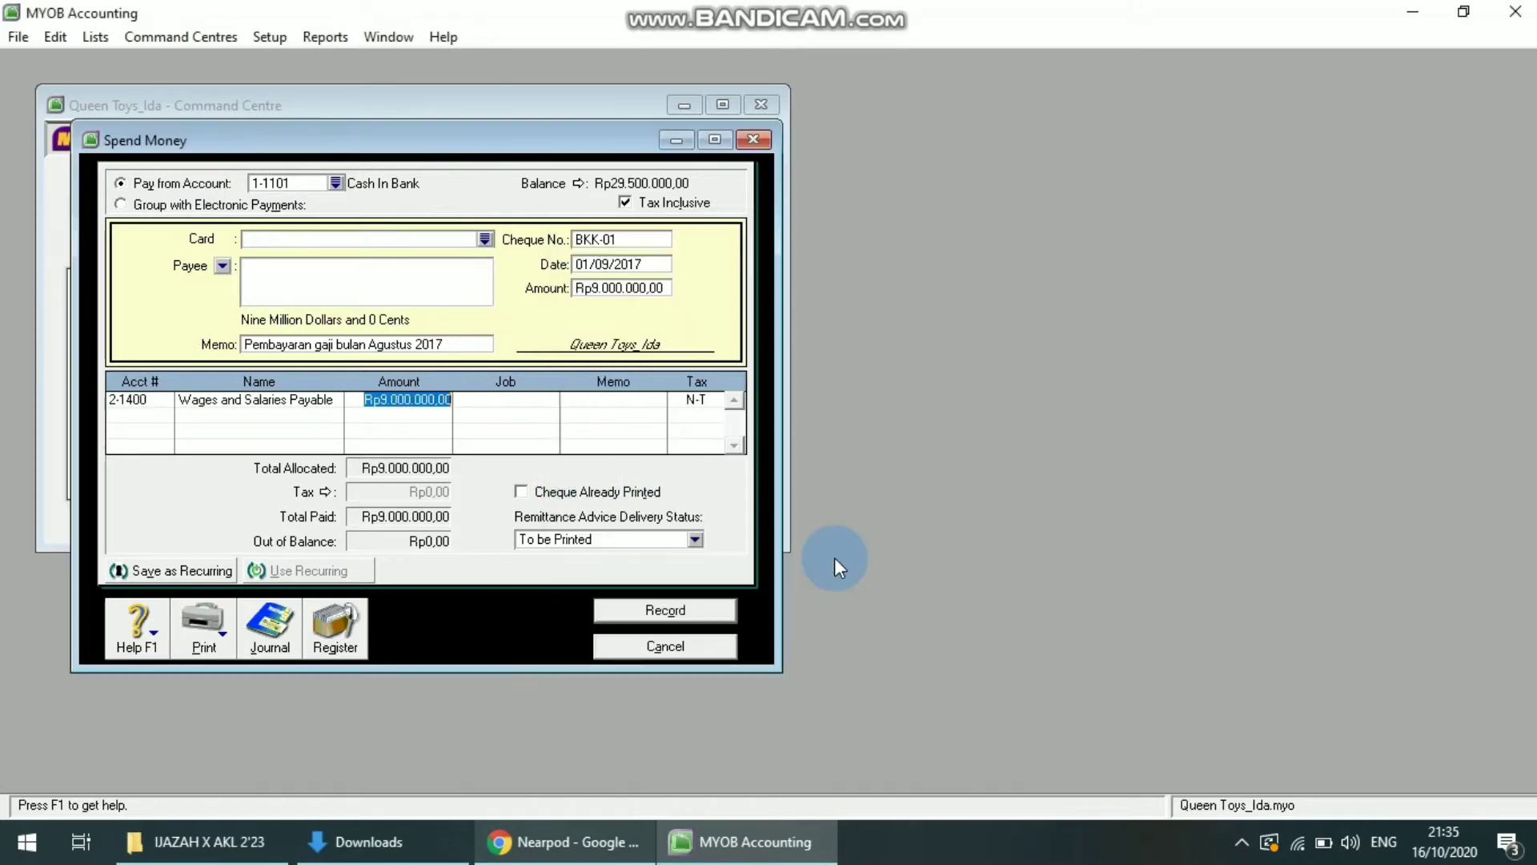
click(471, 400)
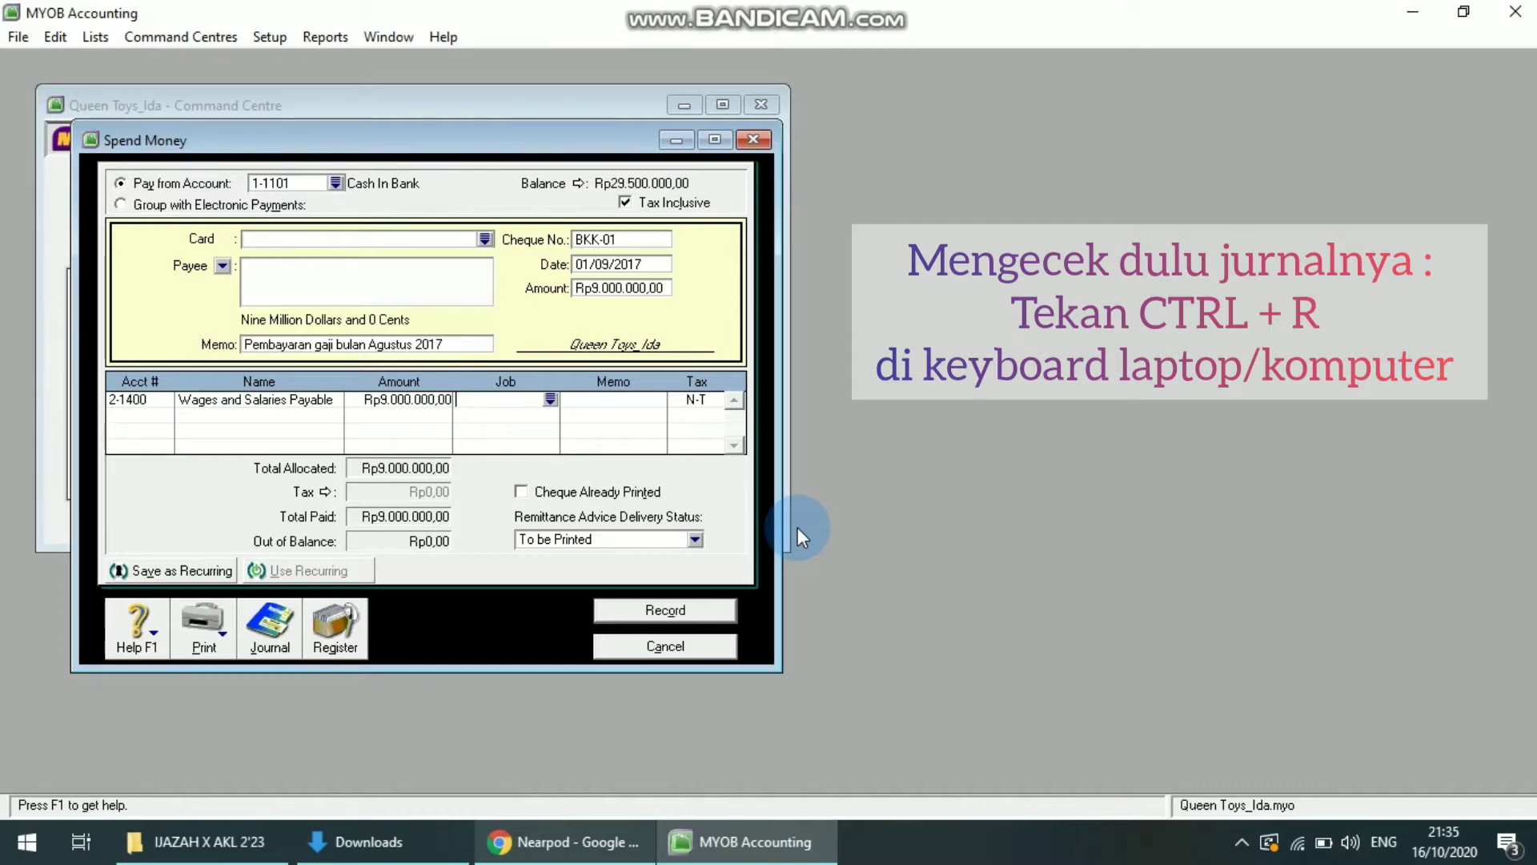
- Review the journal recap of the salary payment for its debit and credit accounts
key(ctrl+r)
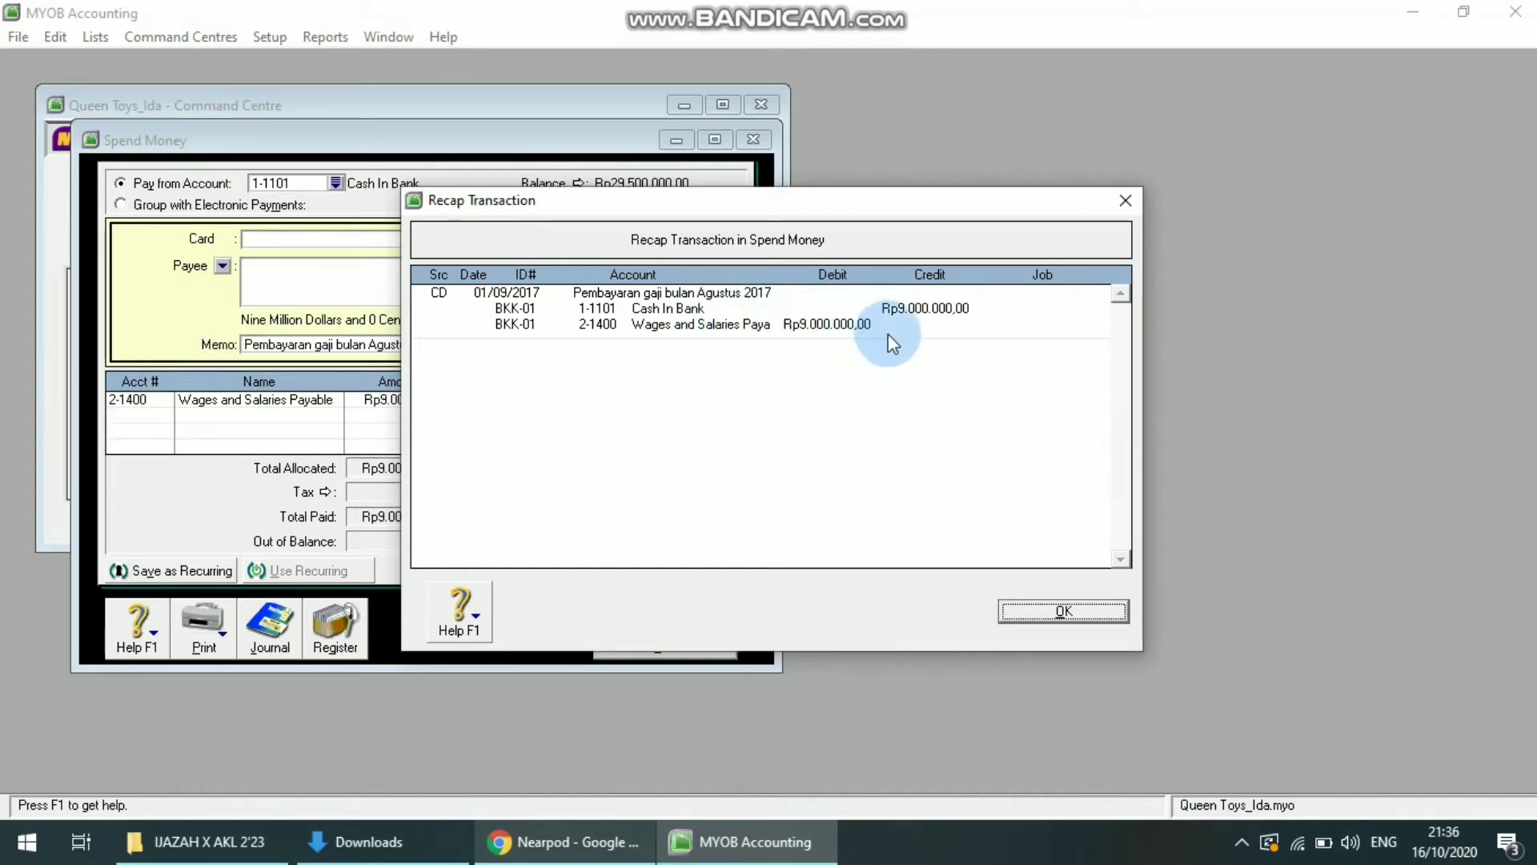
click(1038, 608)
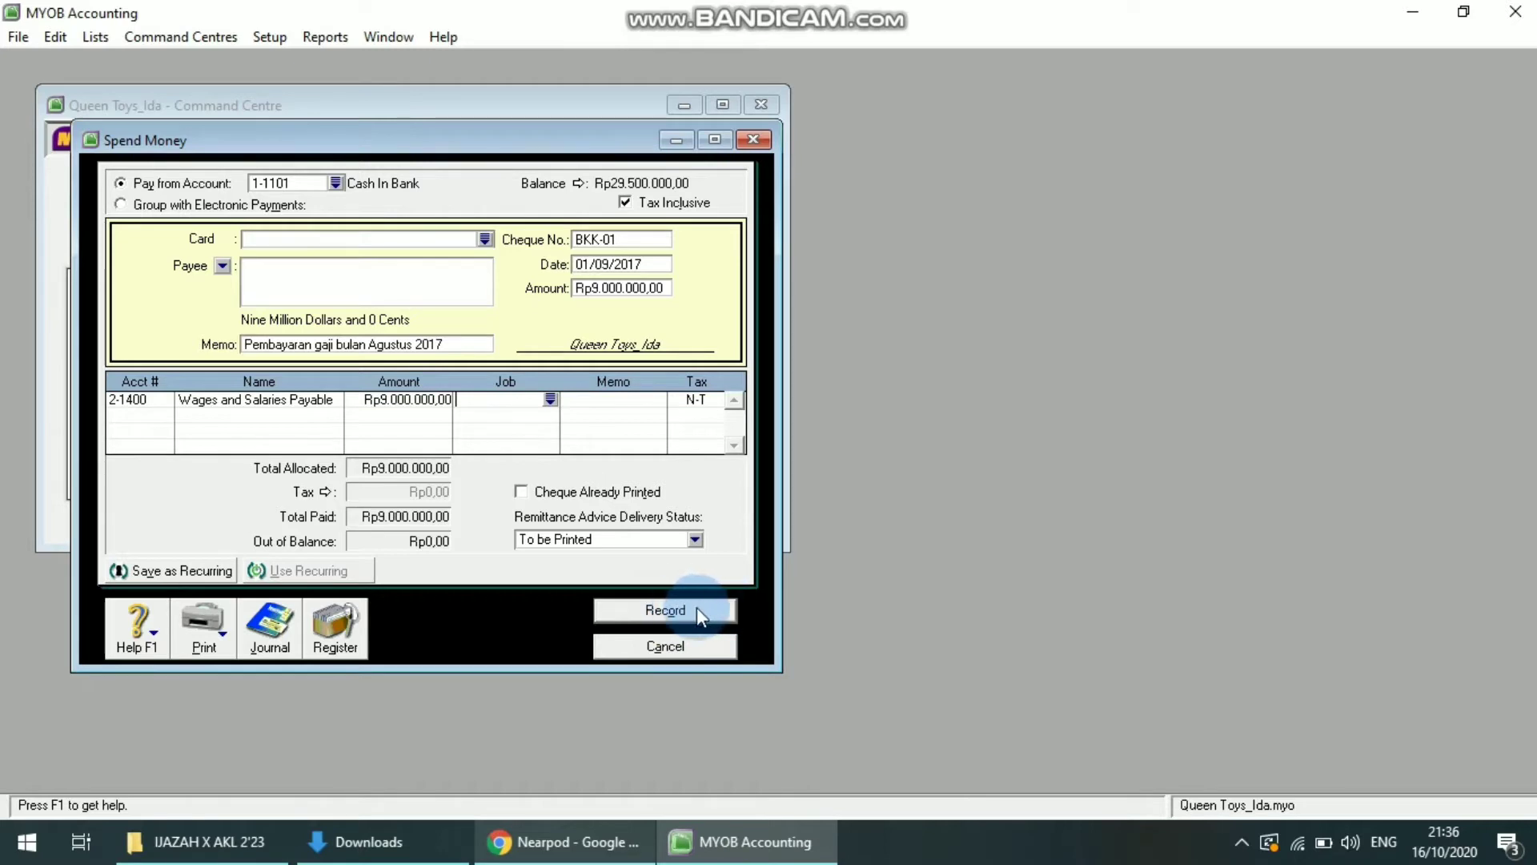
- Record the salary payment and close the Spend Money form
click(694, 609)
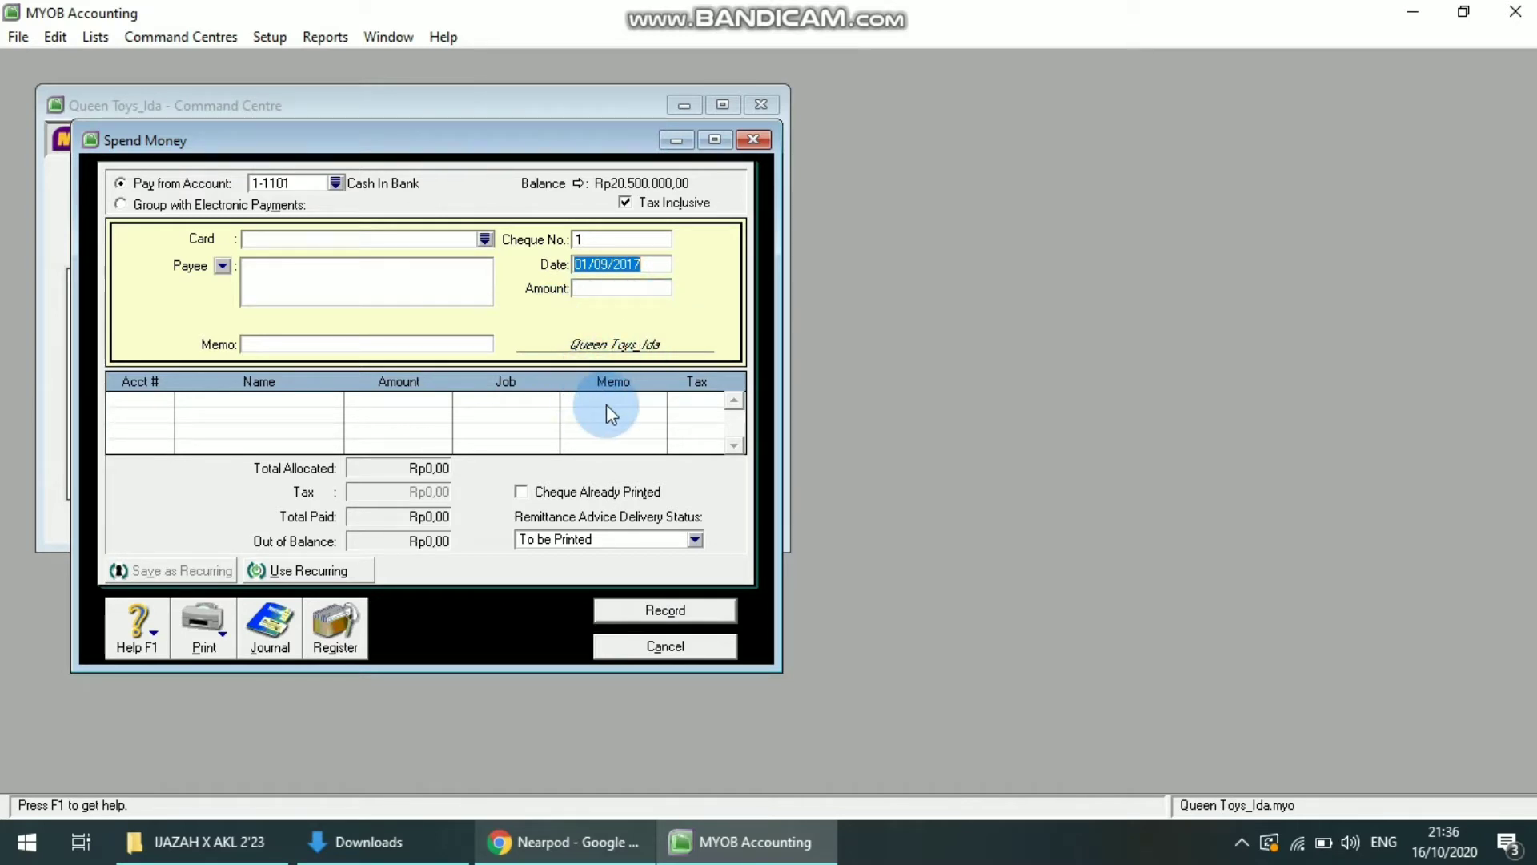
click(622, 194)
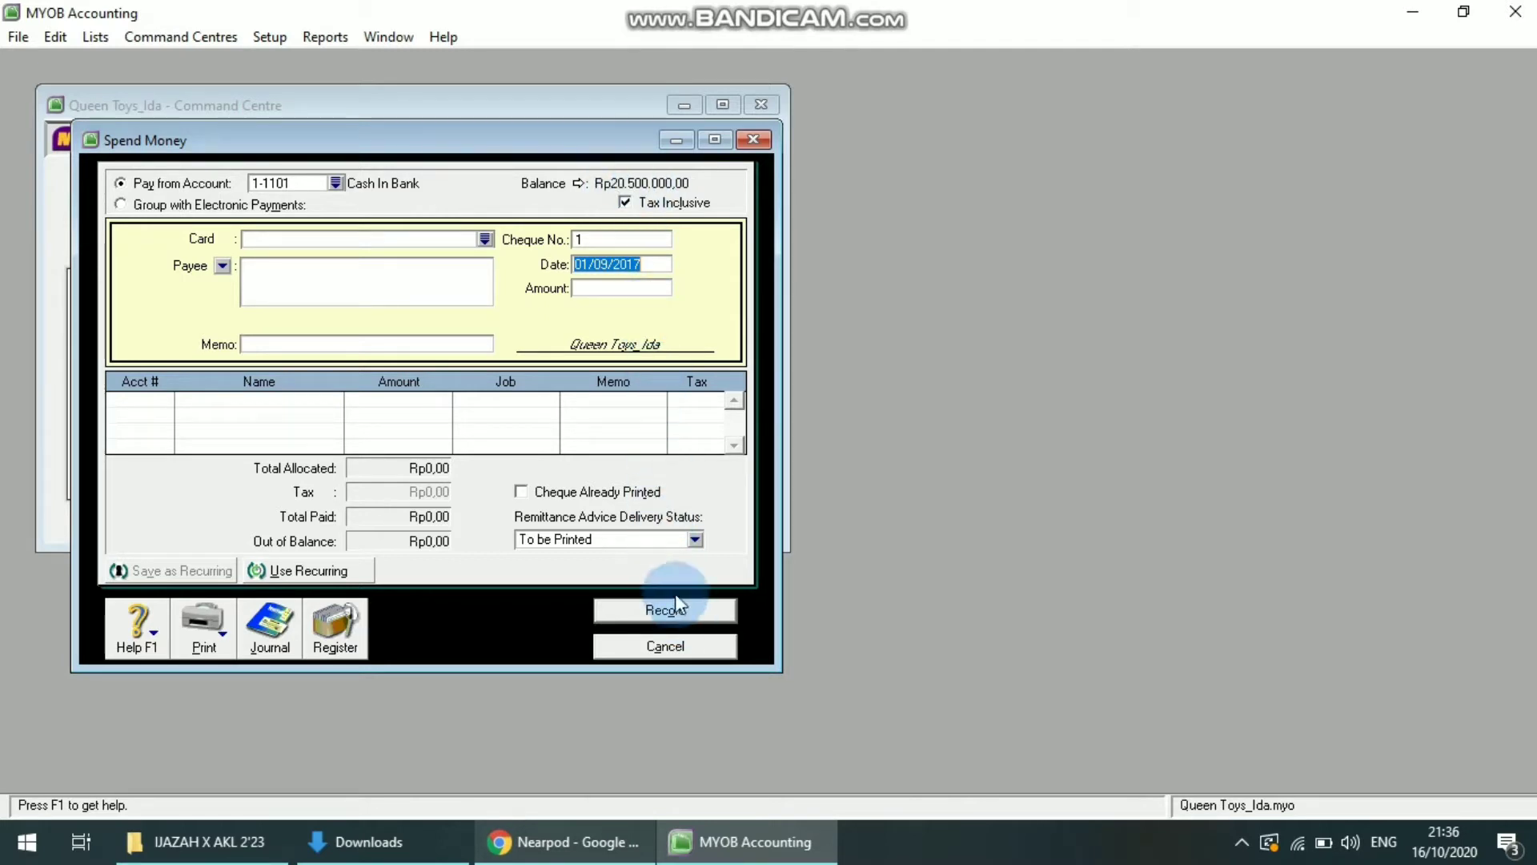
click(664, 646)
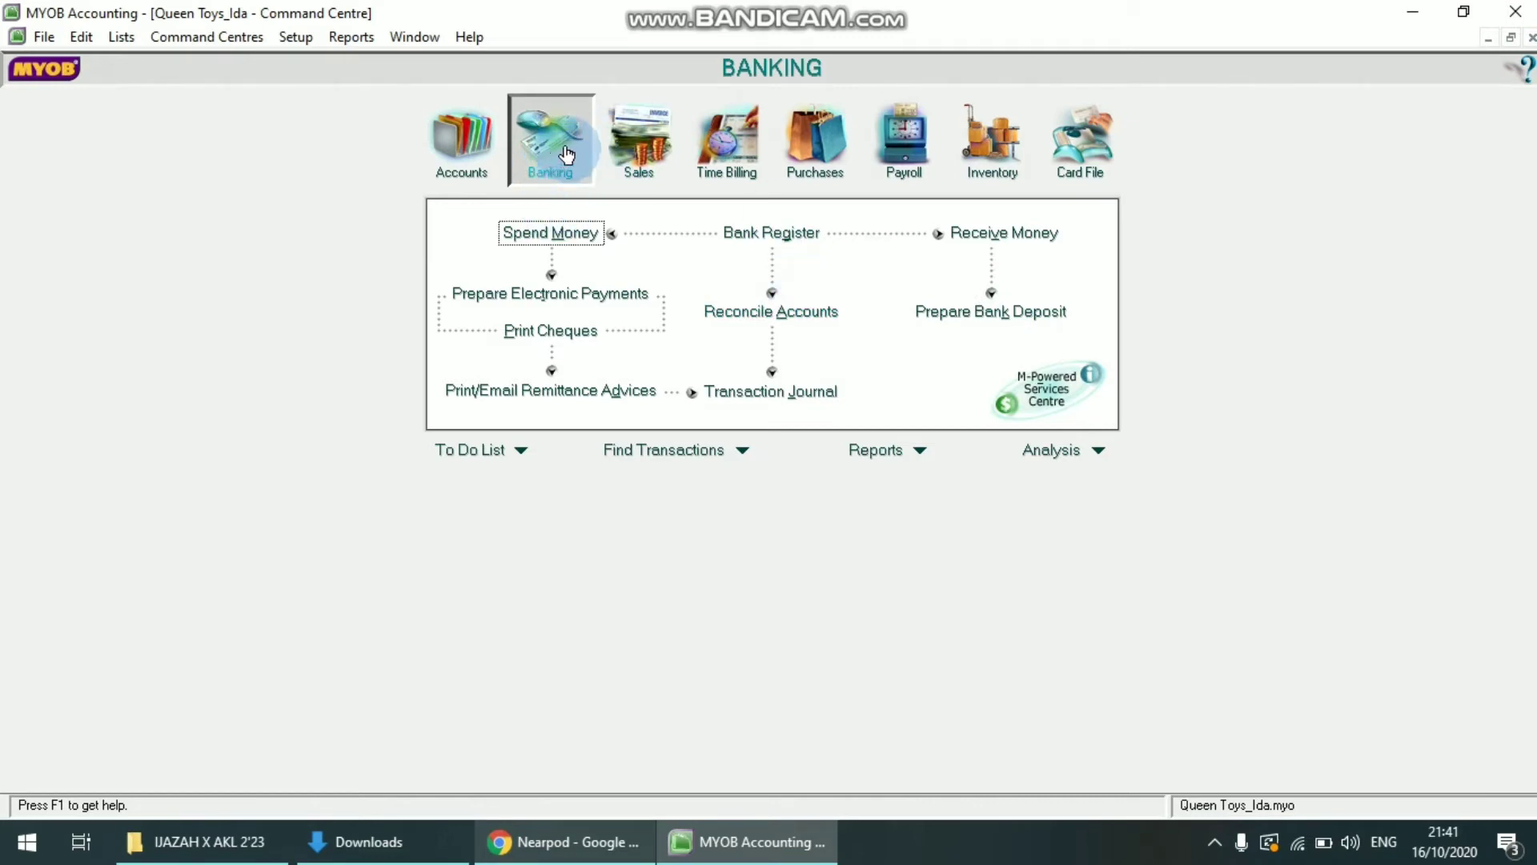
- Start another Spend Money transaction paid from account 1-1102 Petty Cash
click(563, 233)
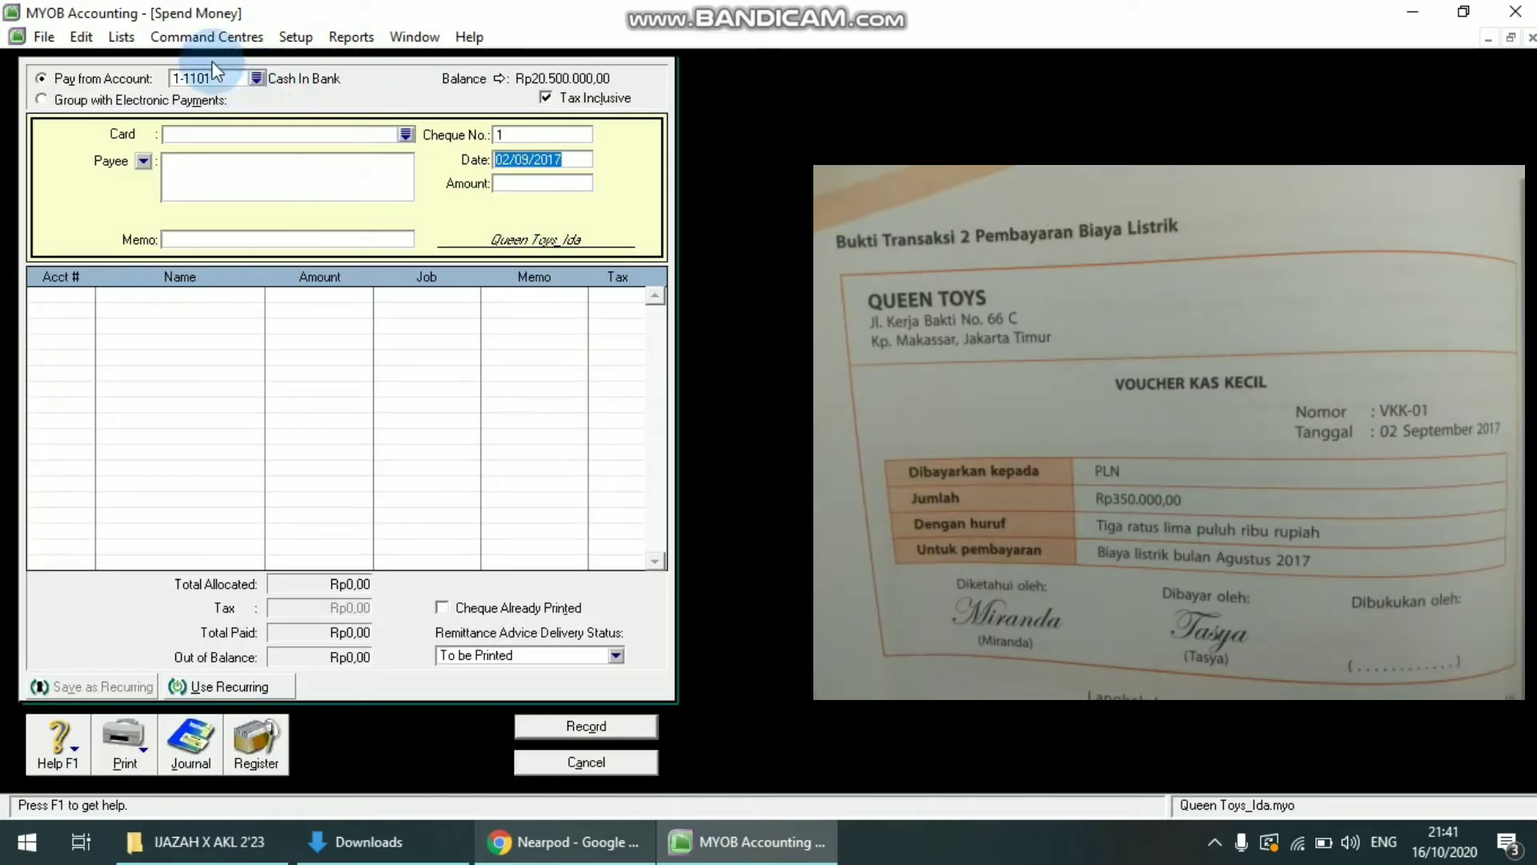
click(257, 79)
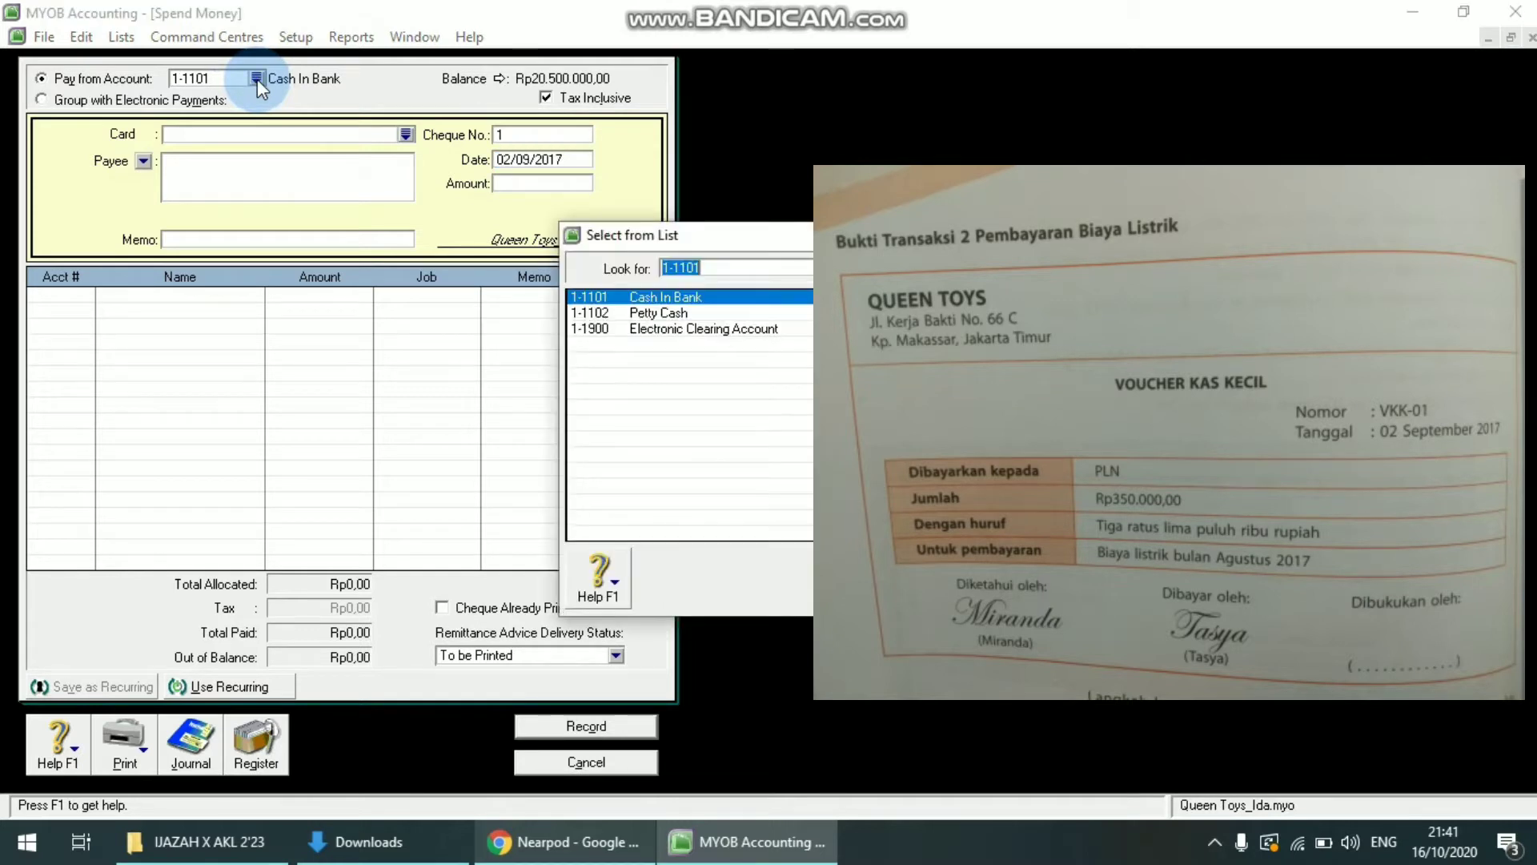
click(693, 314)
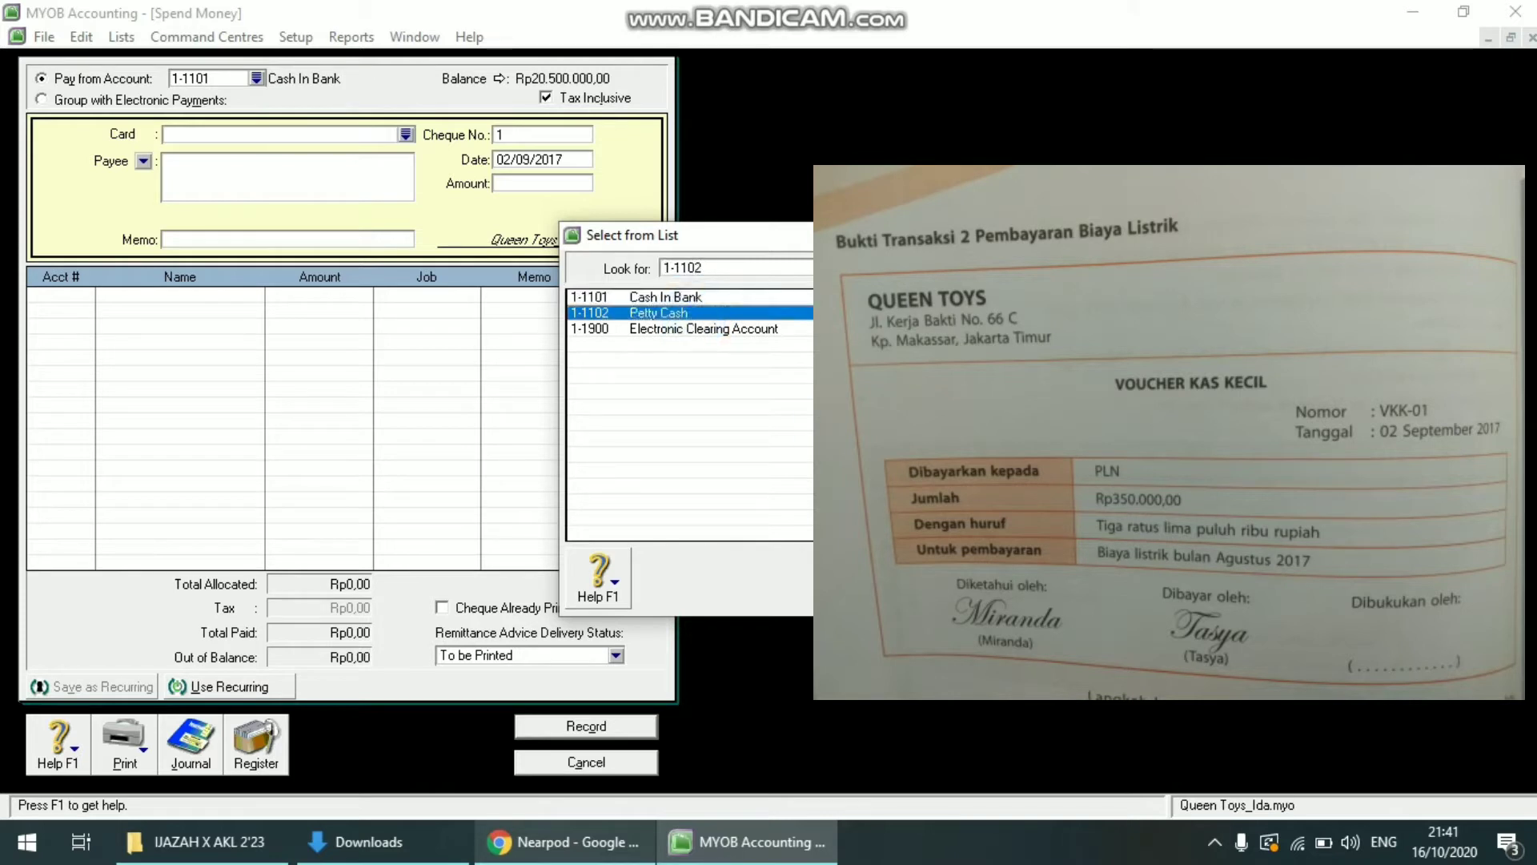
key(Return)
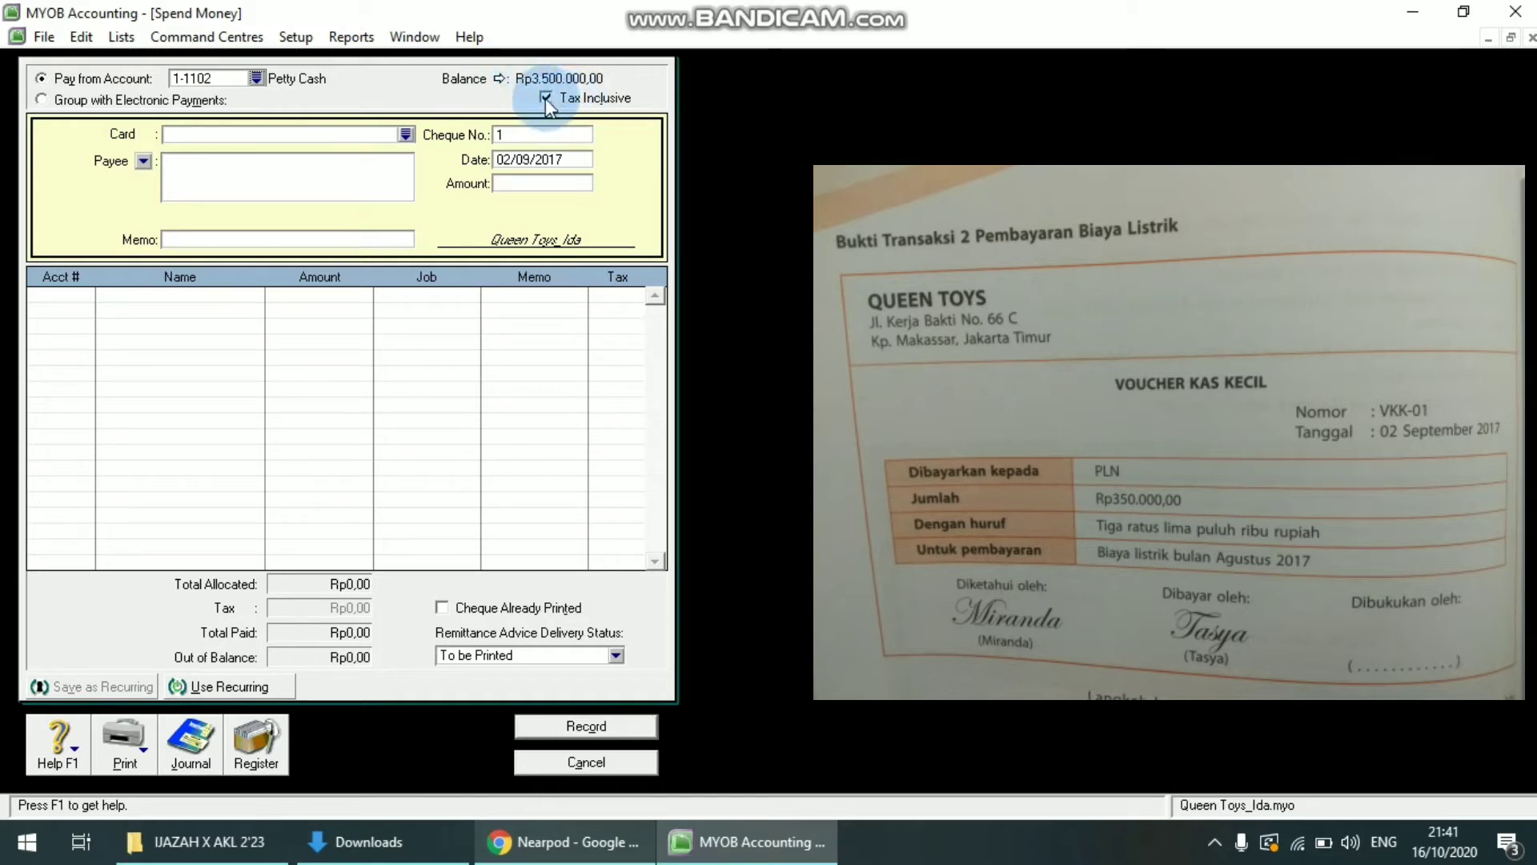
- Set the petty cash payment's cheque number to VKK-01 and its amount to Rp350.000, keeping the date 02/09/2017
click(513, 139)
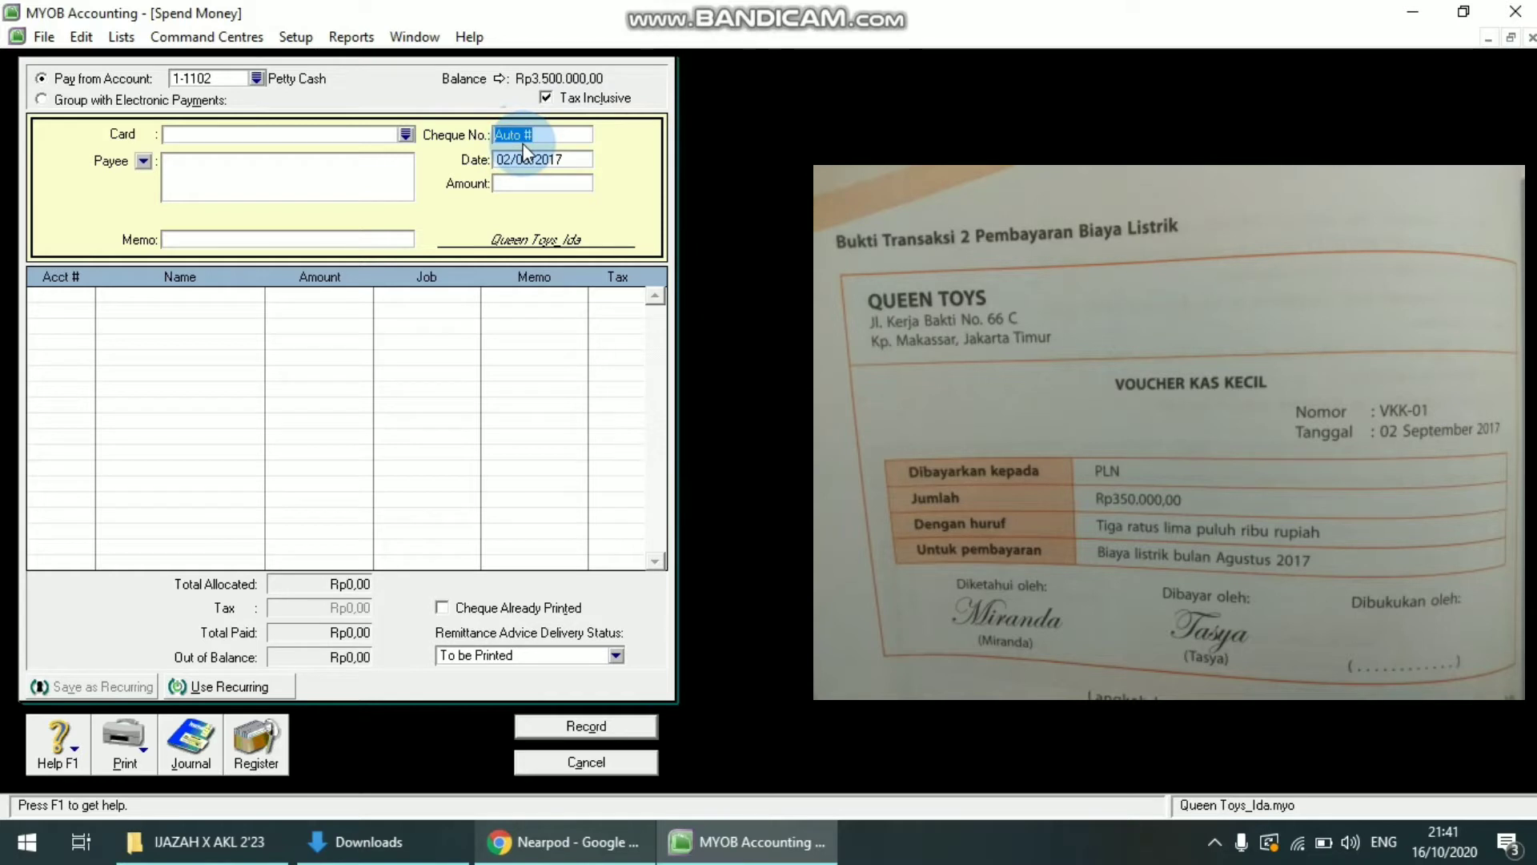
text(VKK-01)
click(548, 162)
click(516, 163)
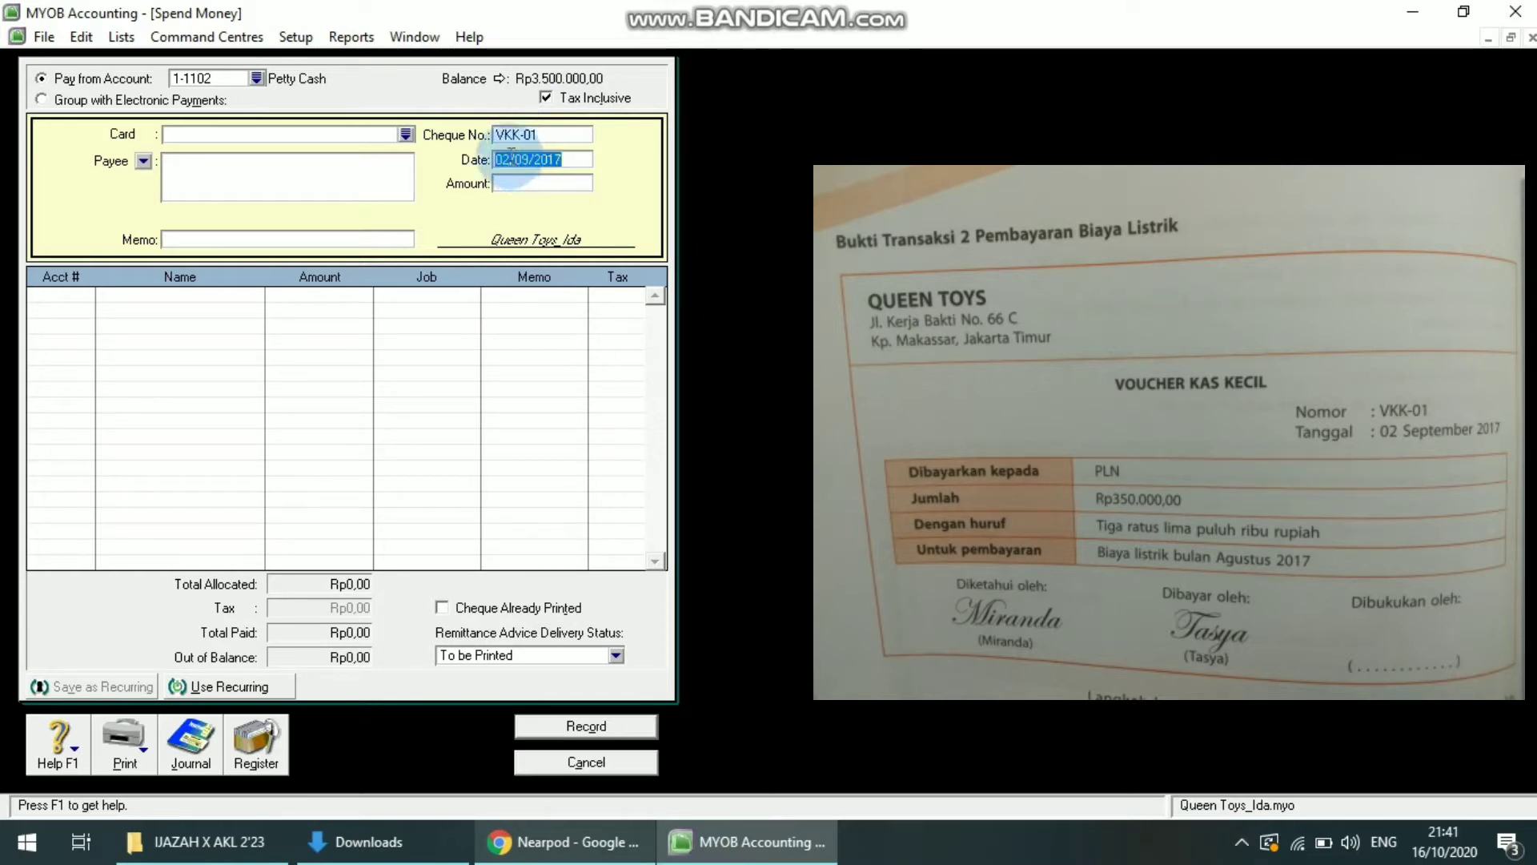
click(513, 186)
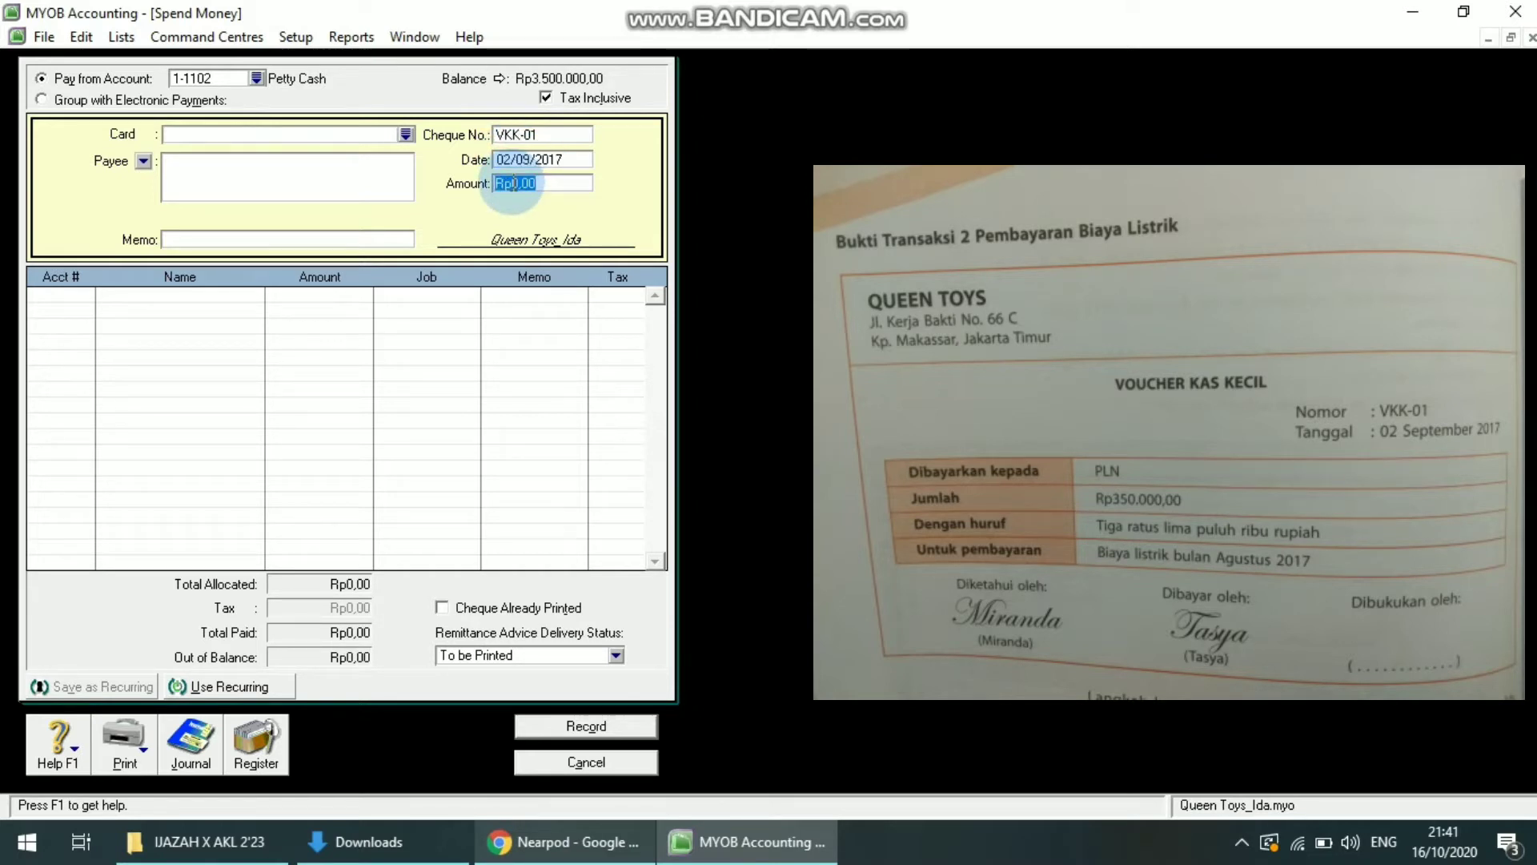
text(350000)
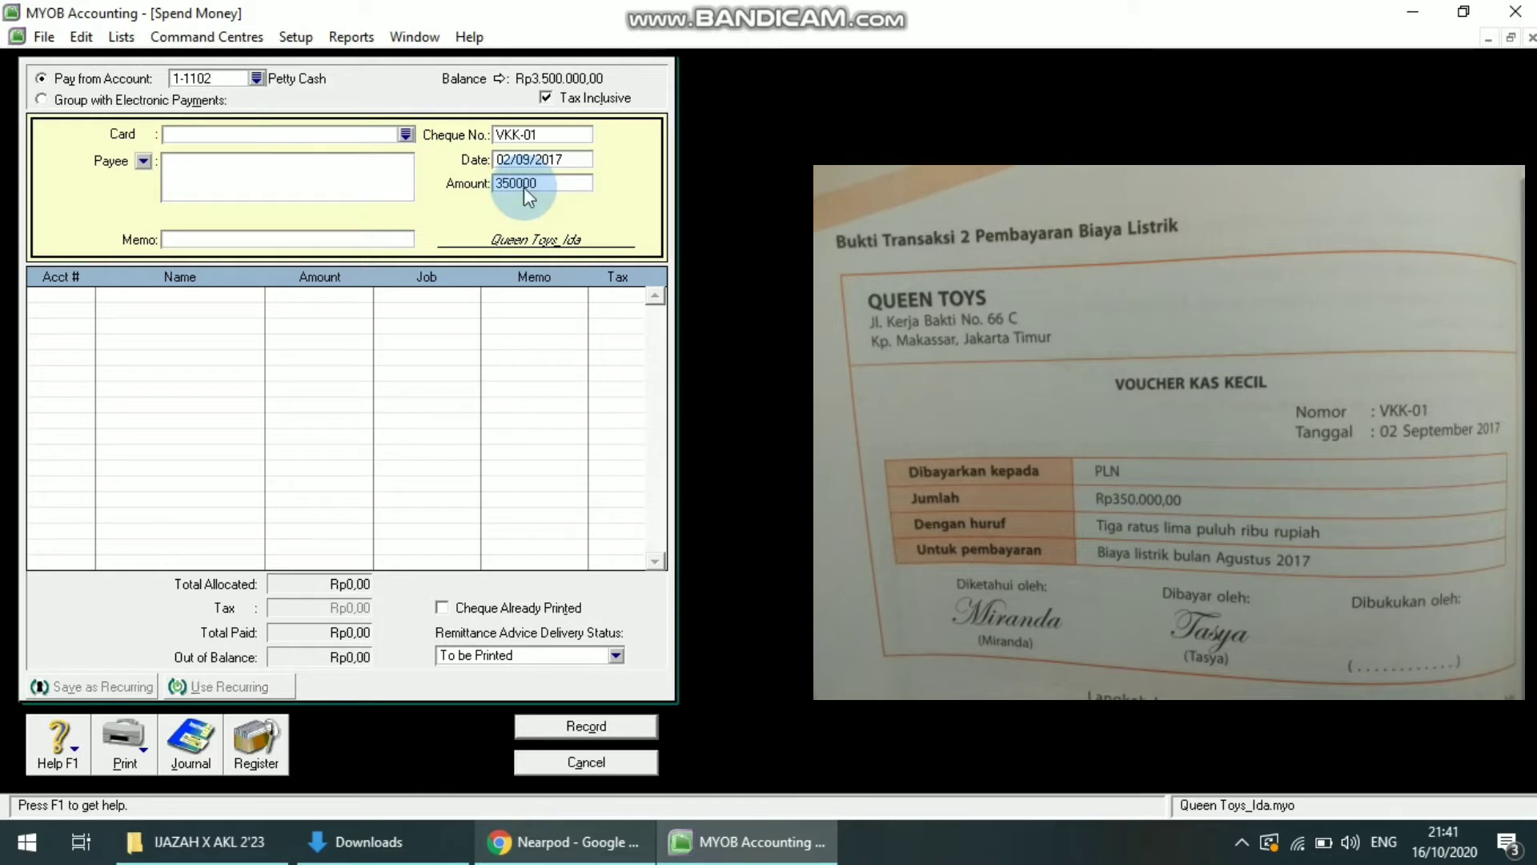
- Enter the memo "Pembayaran listrik bulan Agustus 2017" for the petty cash payment
click(187, 240)
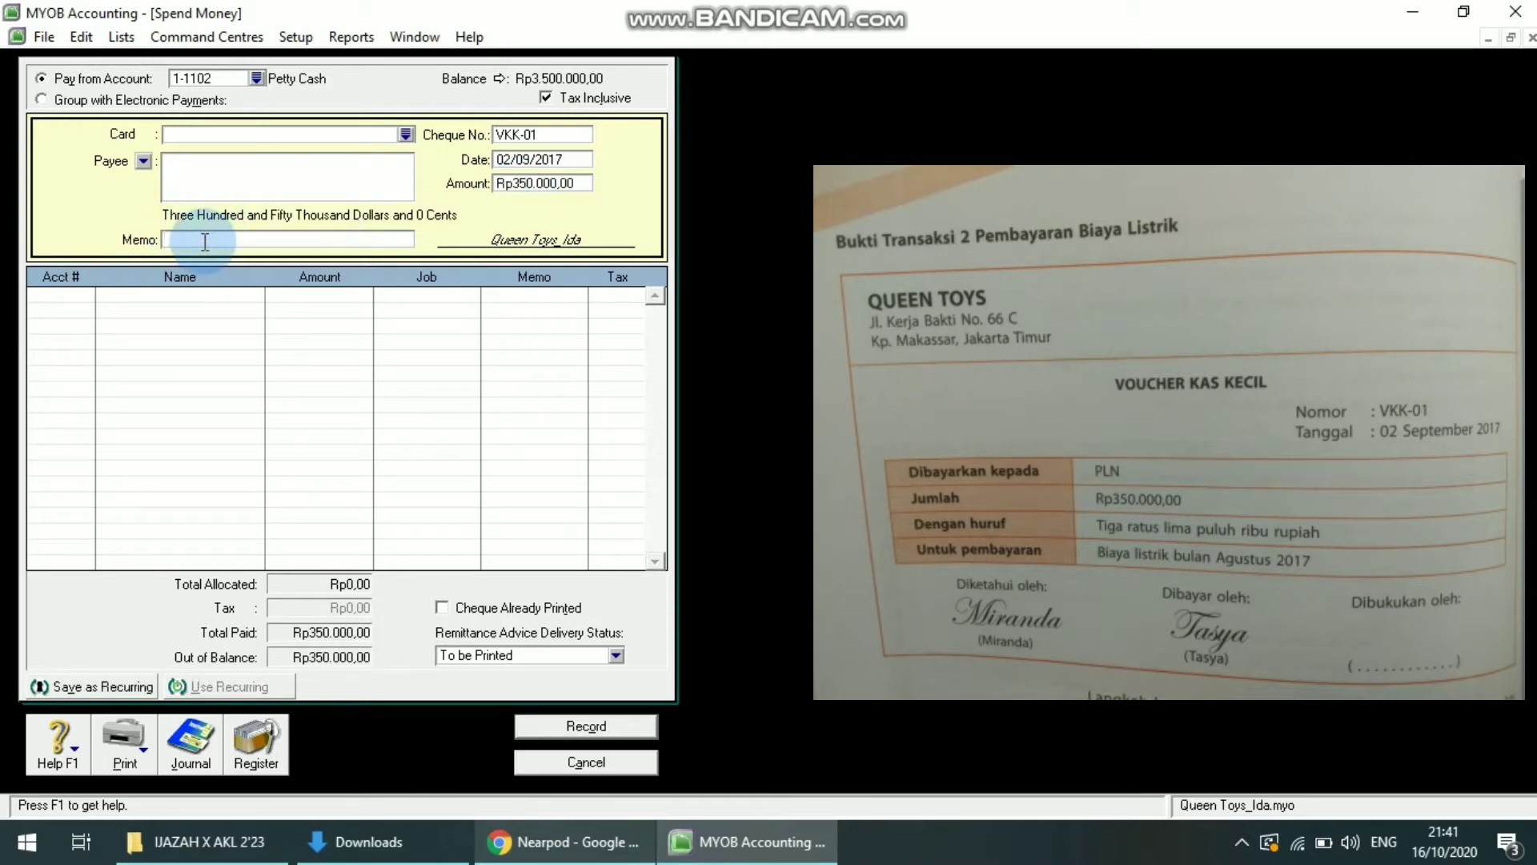
text(Pembayaran )
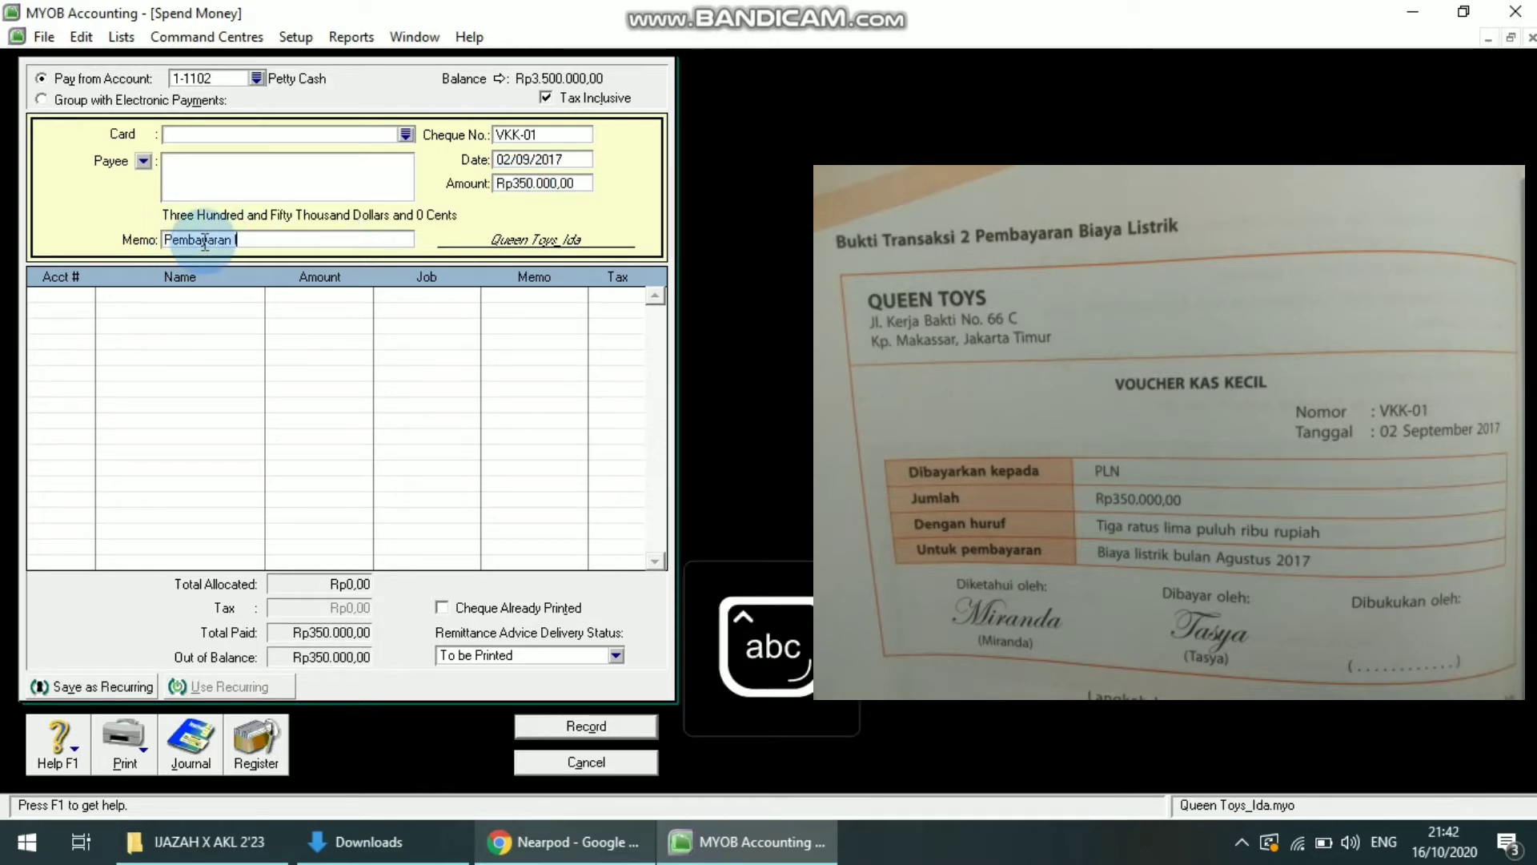
text(listrik bul)
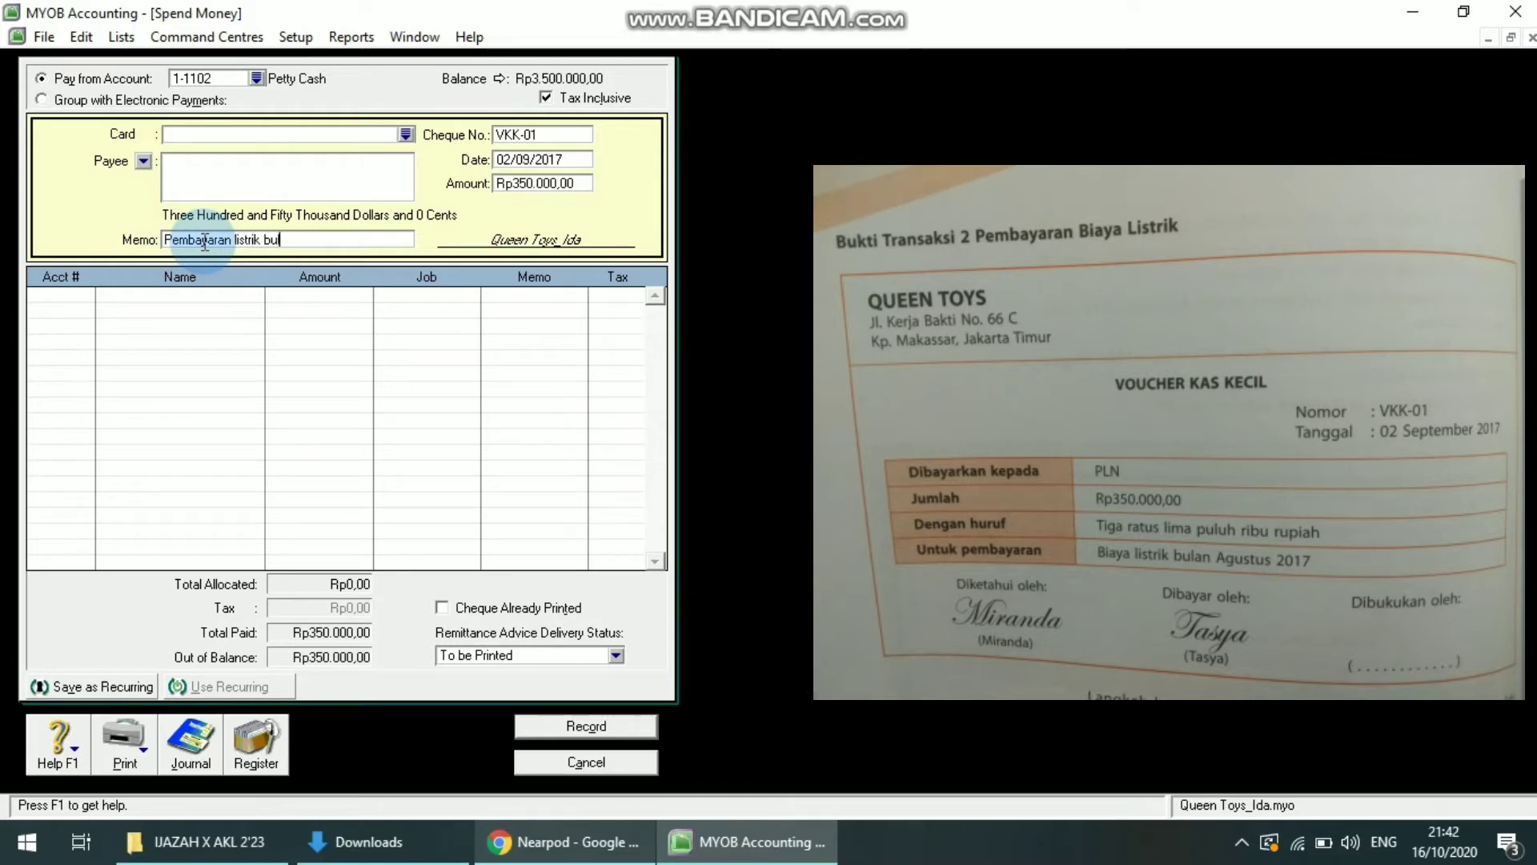
text(an Agustus )
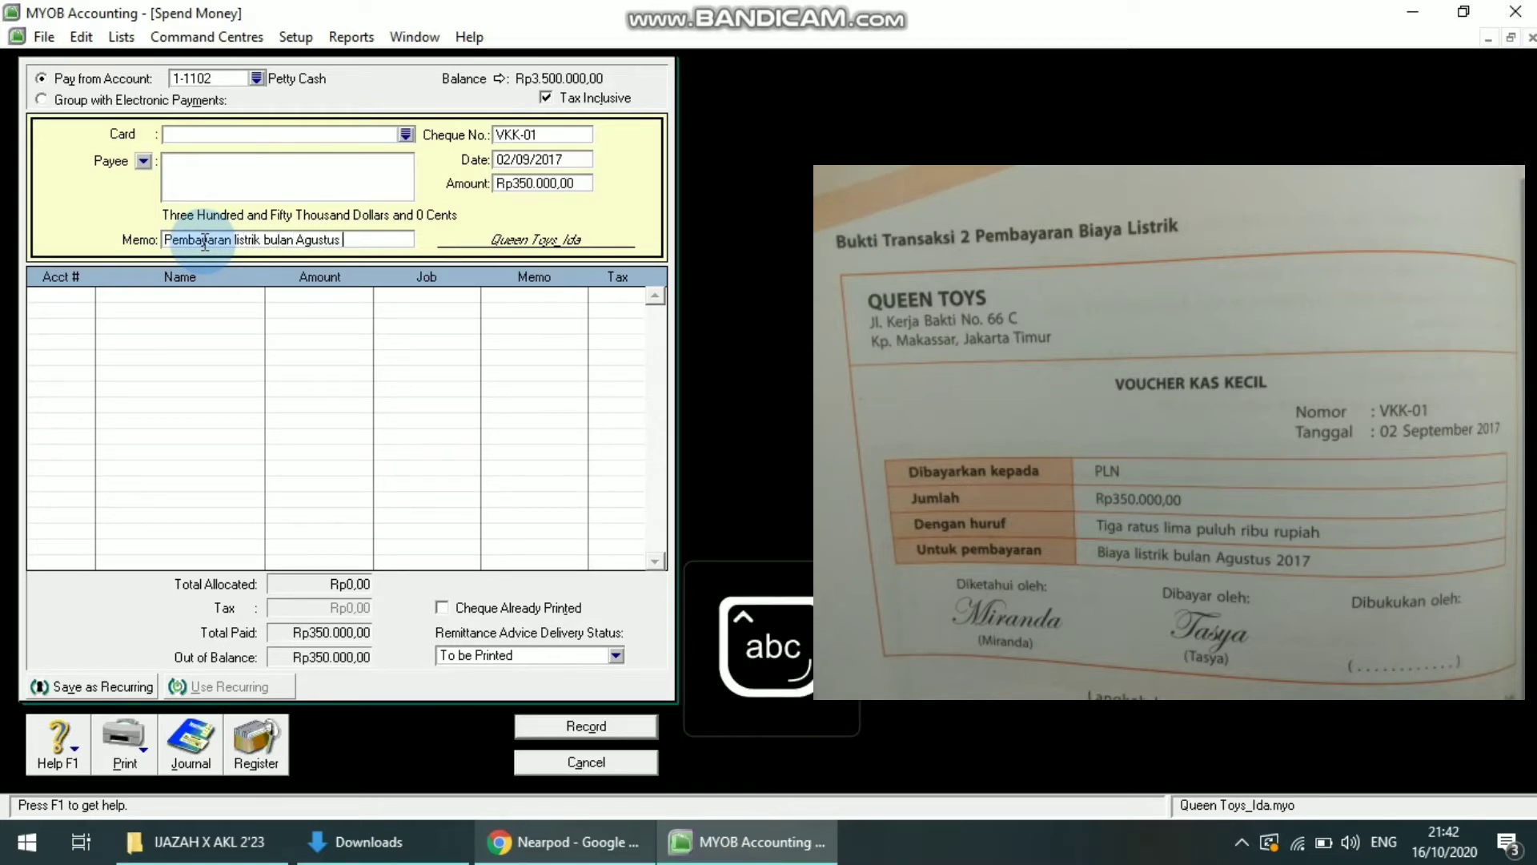
text(2017)
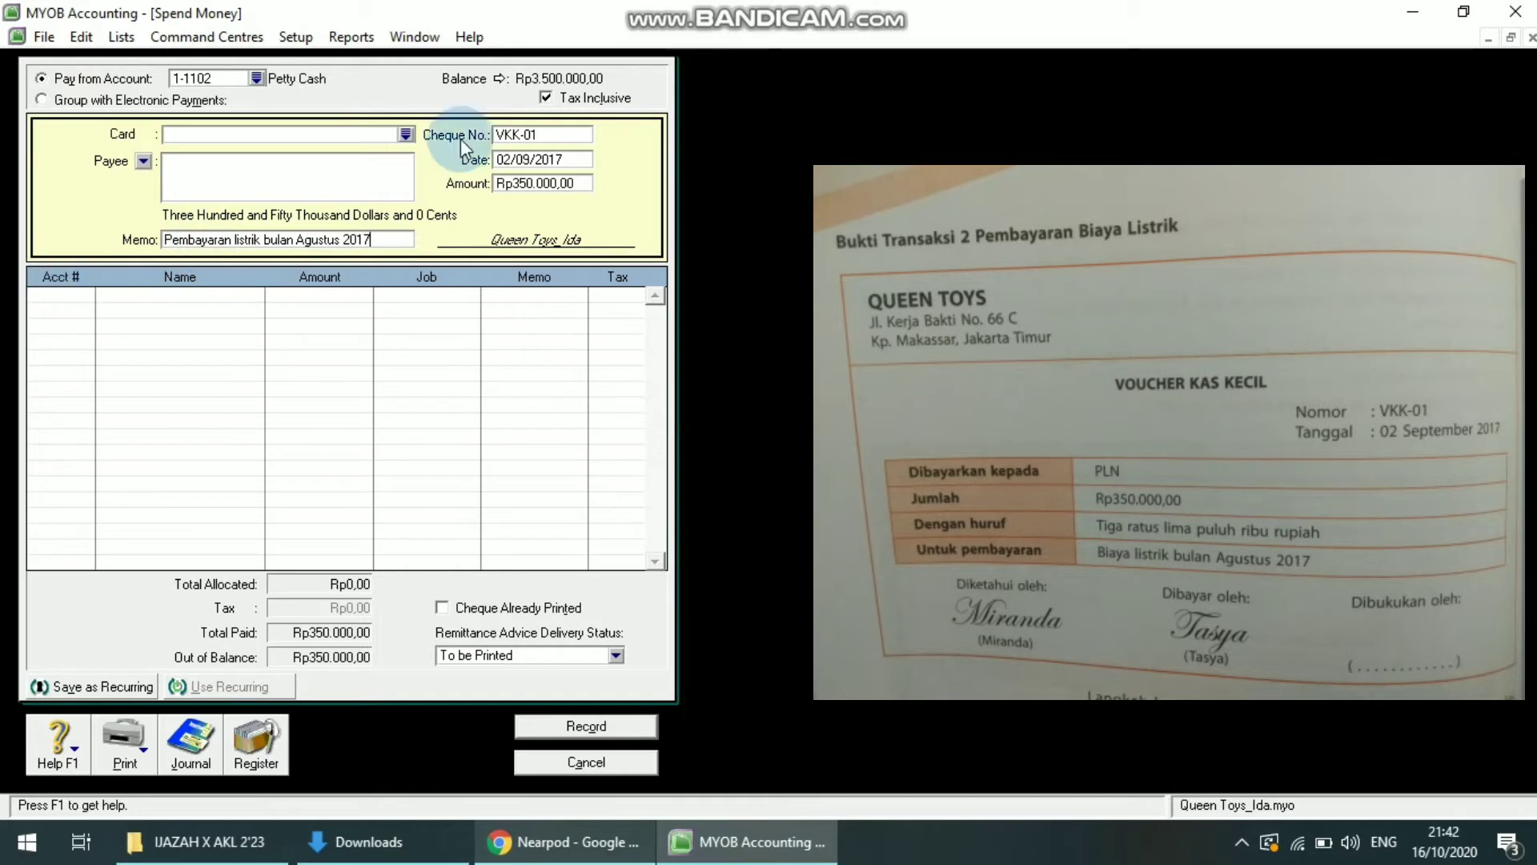
- Allocate the full Rp350.000 payment to account 2-1300 Accrued Expense on the first line
click(75, 298)
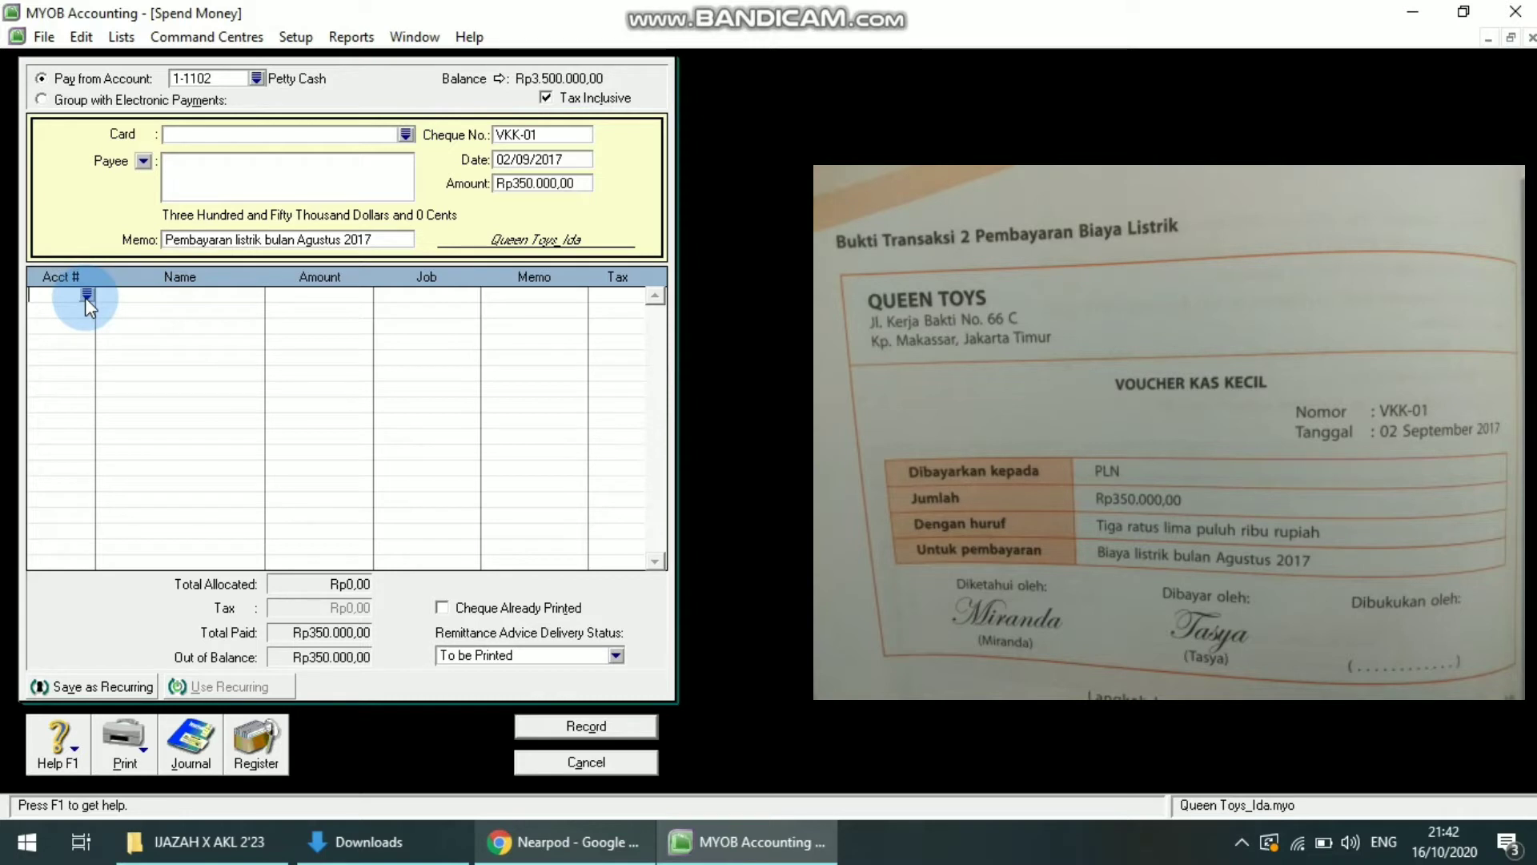
text(6)
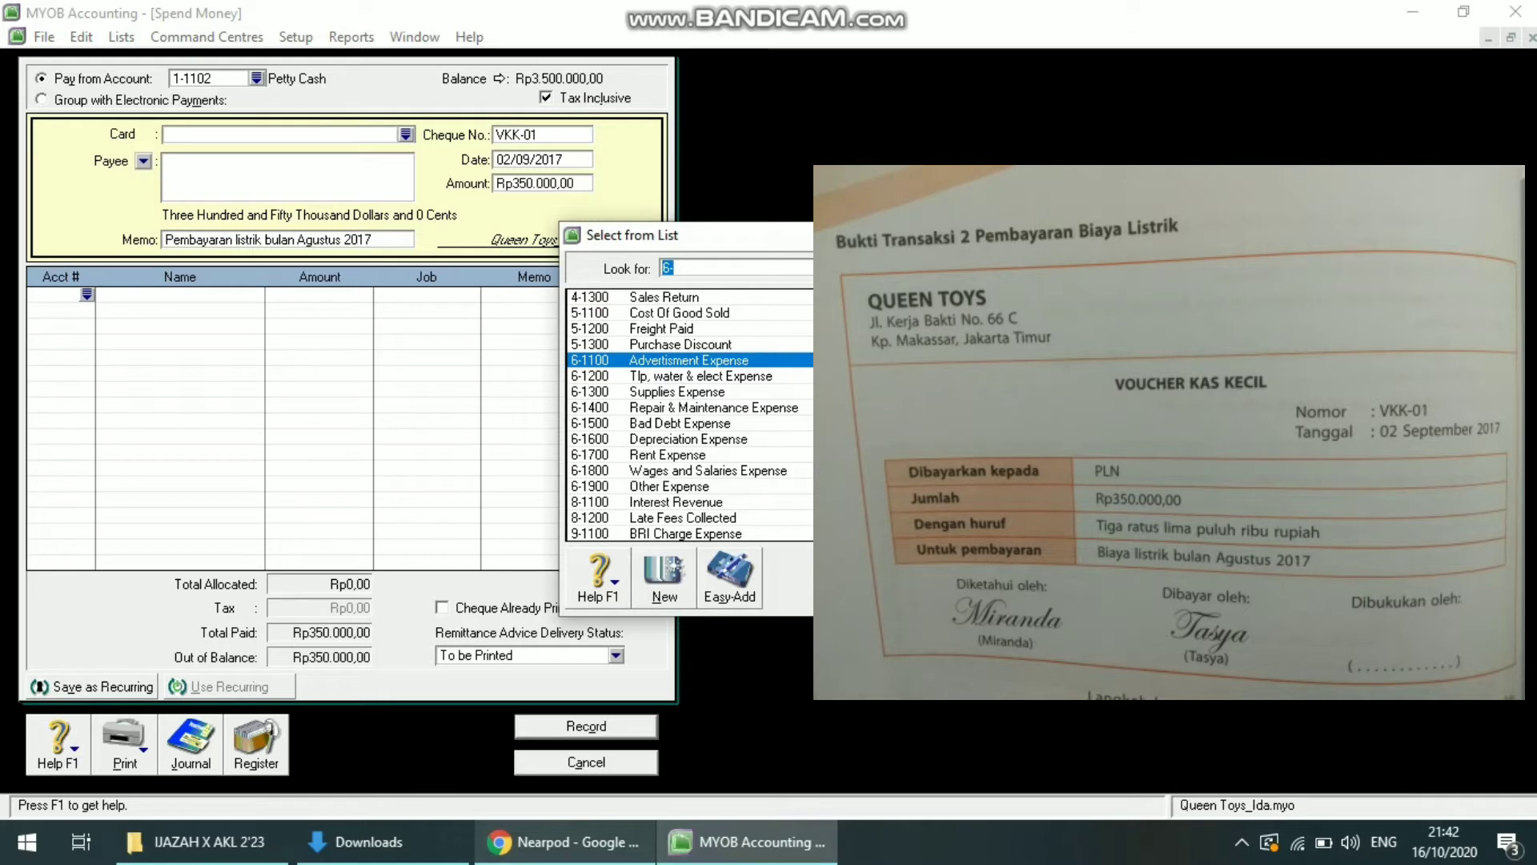
scroll(690, 416, down, 4)
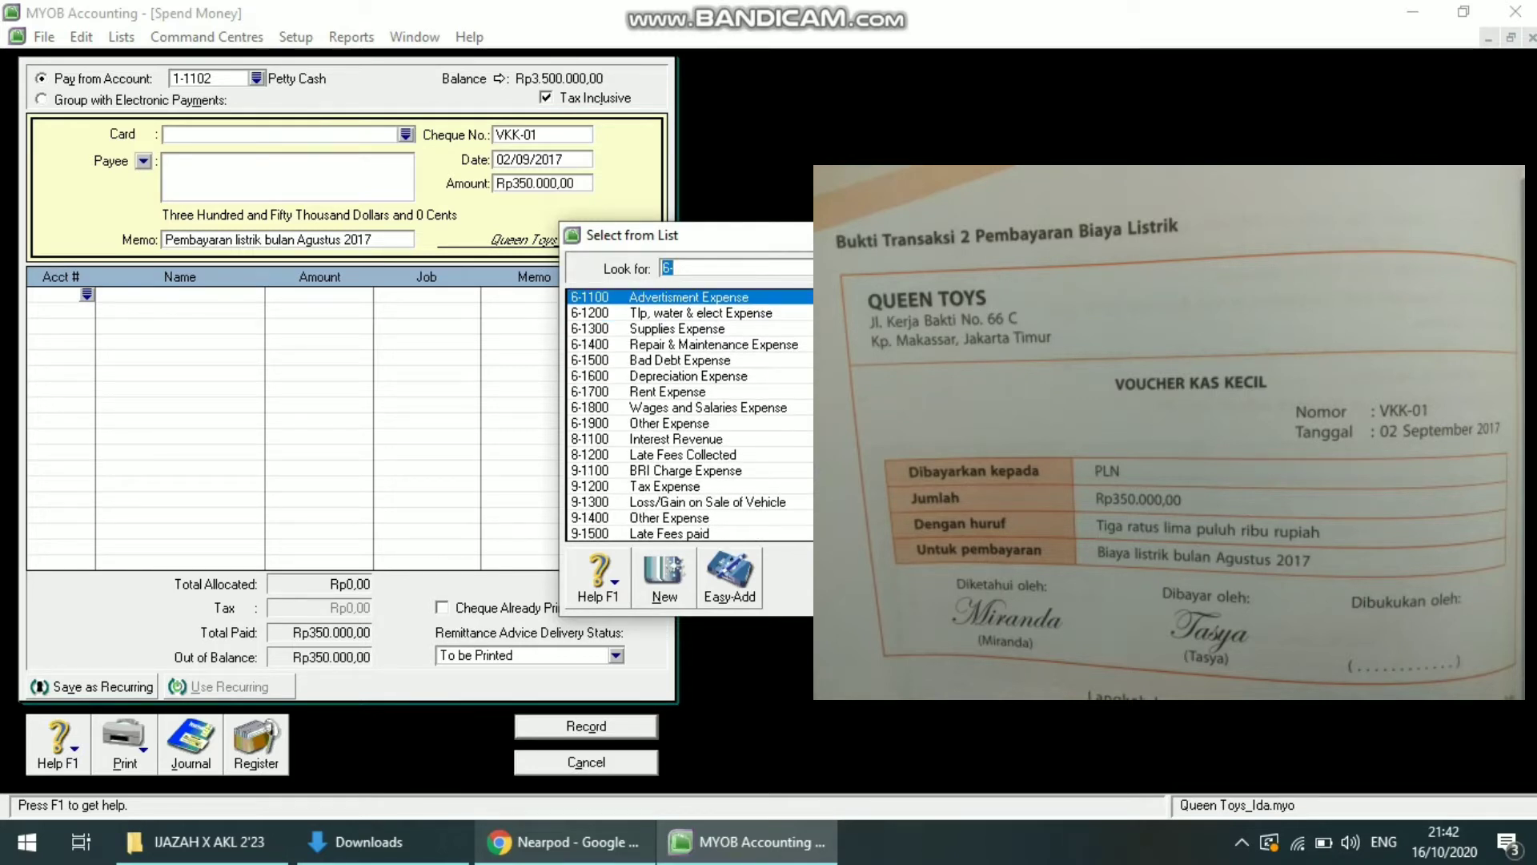
scroll(690, 415, up, 3)
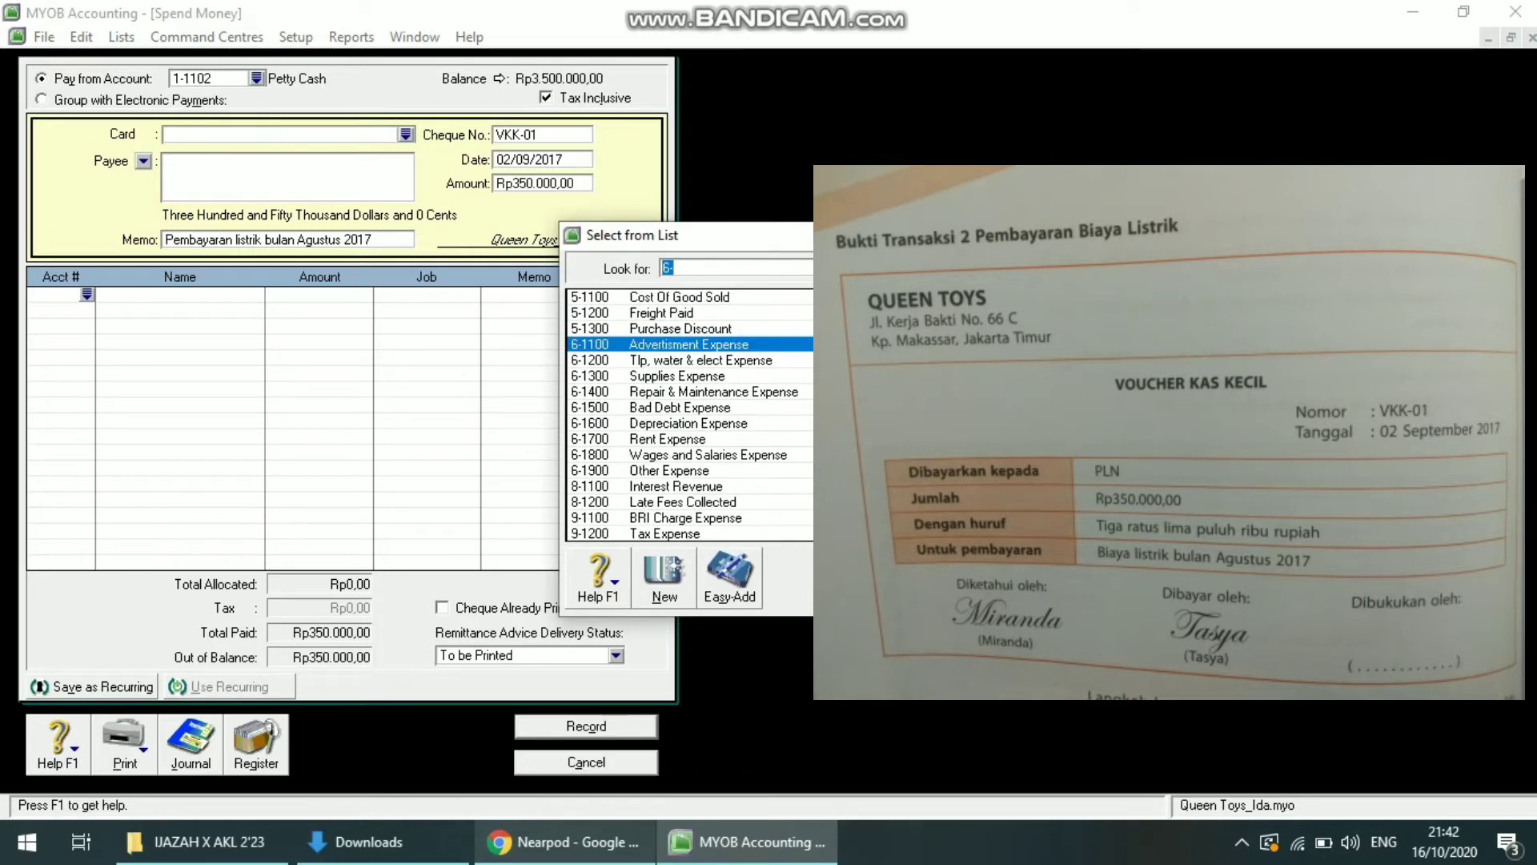
scroll(691, 415, up, 11)
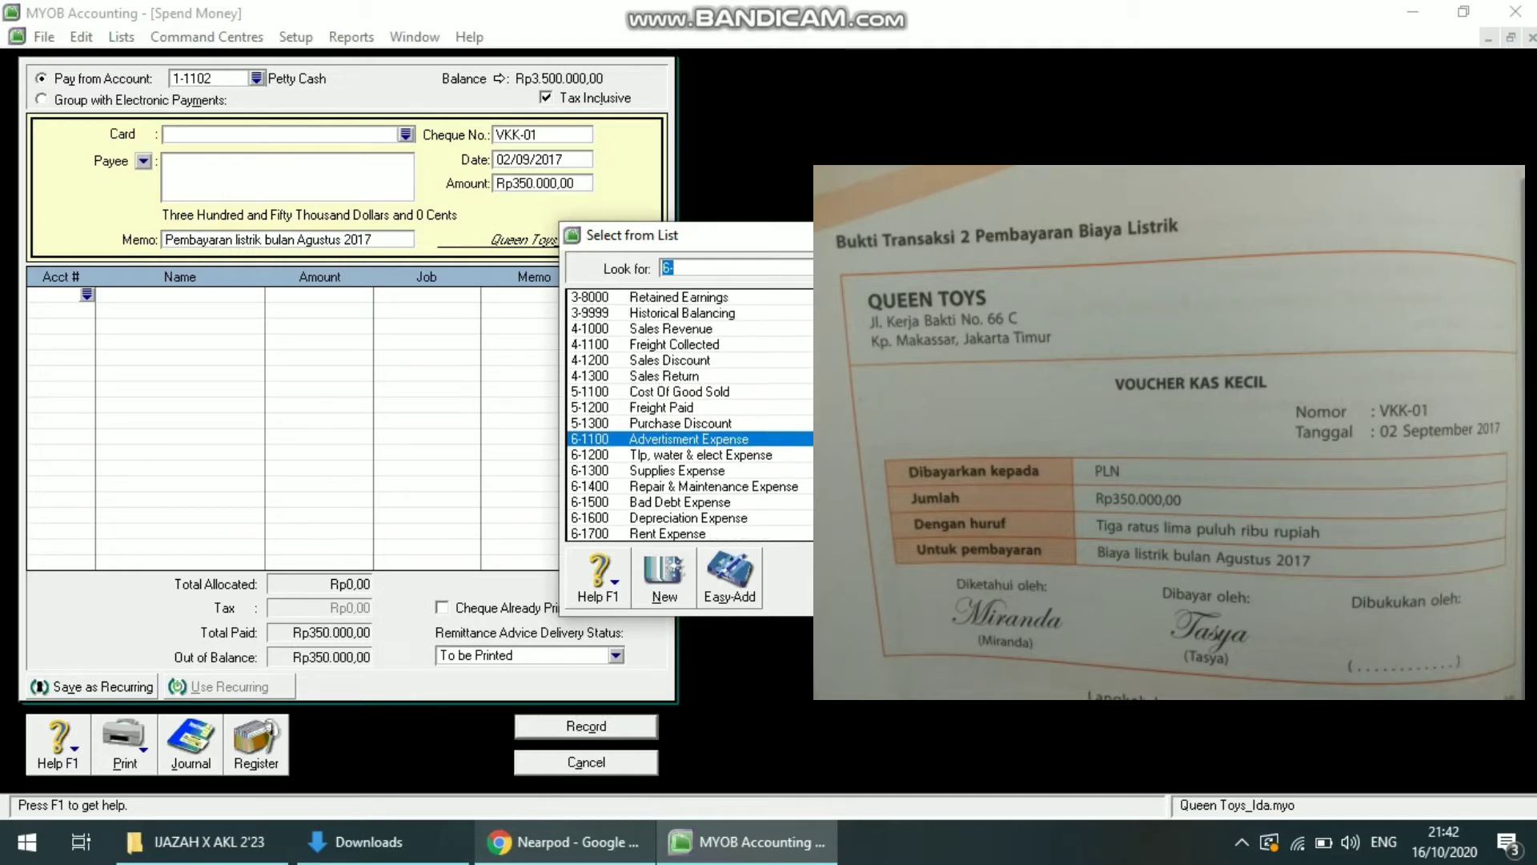
scroll(691, 415, up, 8)
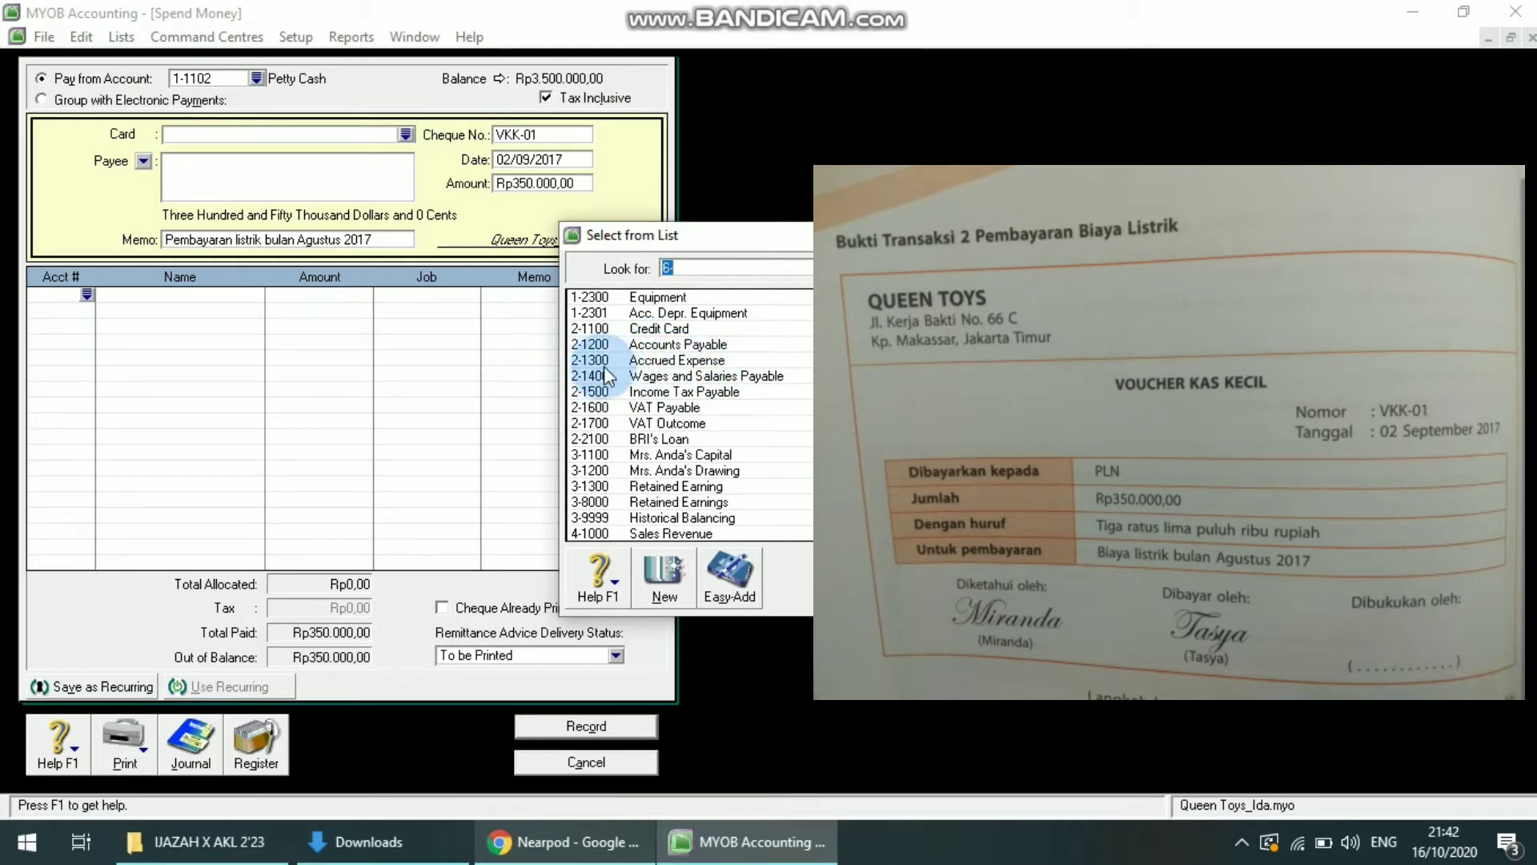
click(729, 361)
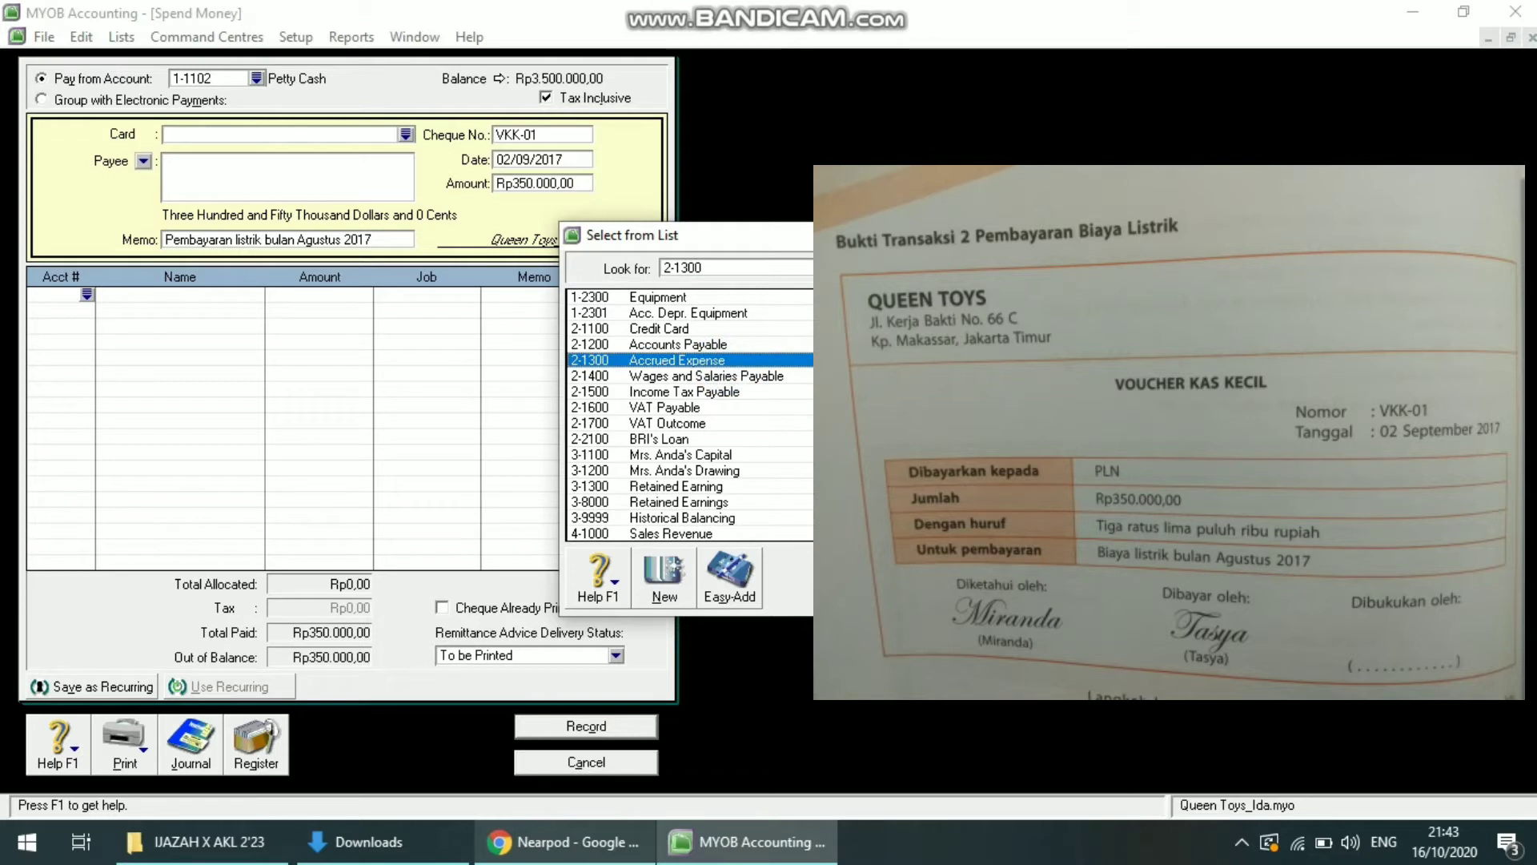
key(Return)
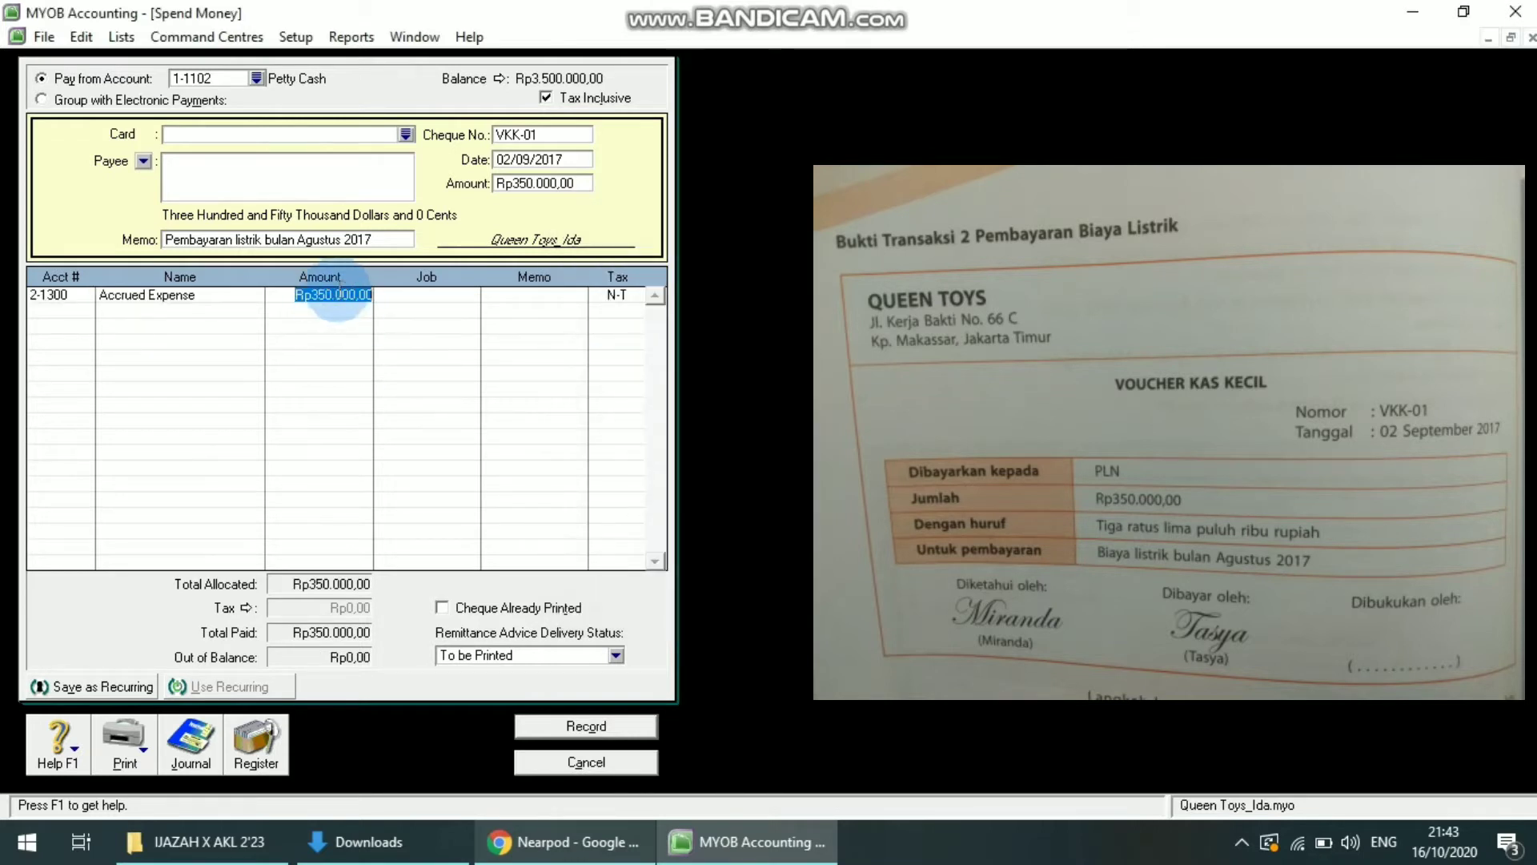
click(358, 295)
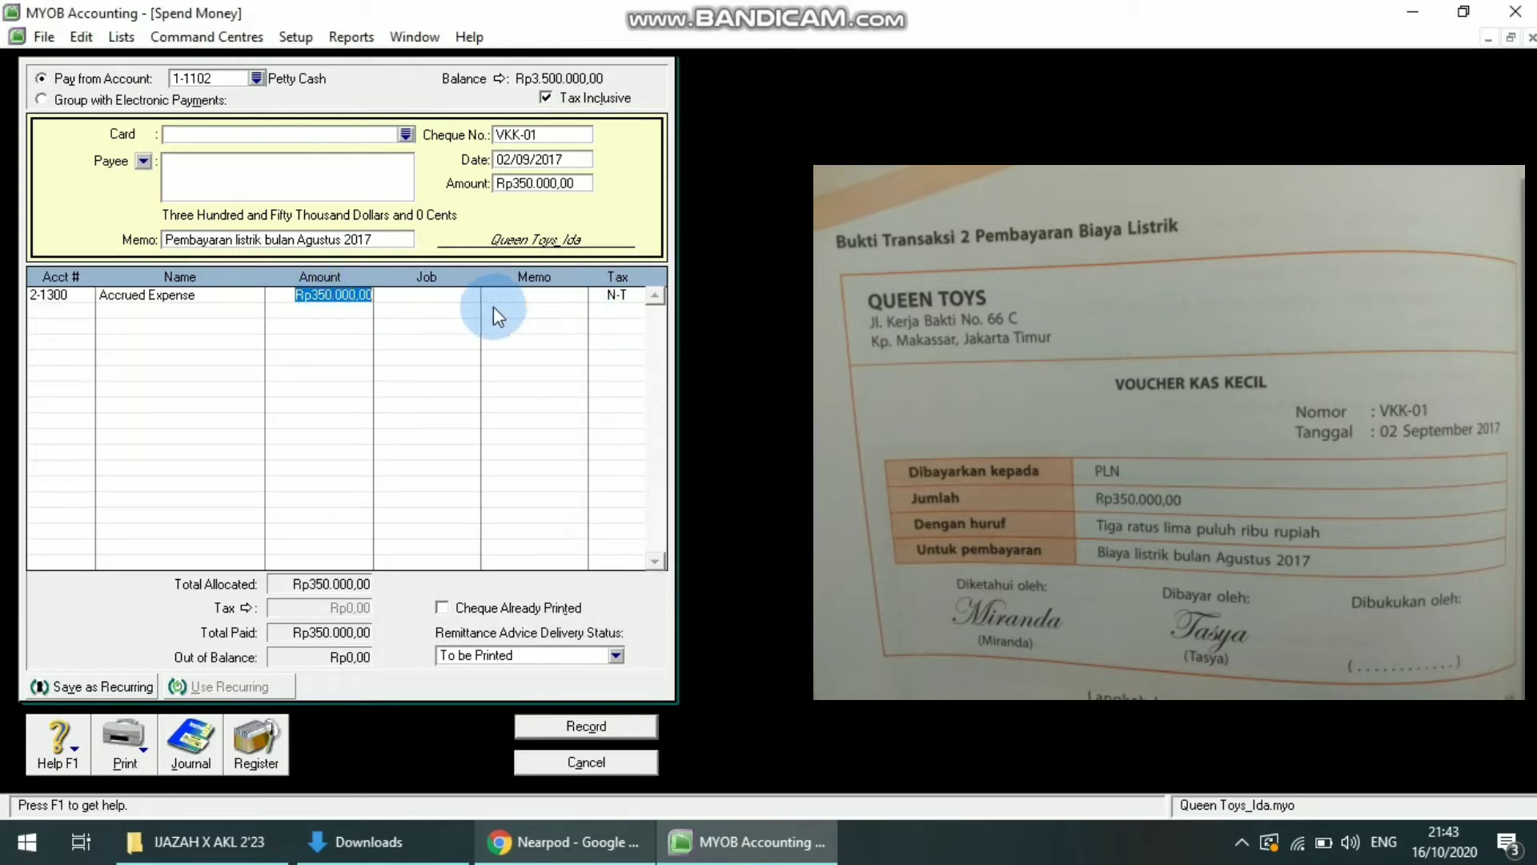
click(619, 296)
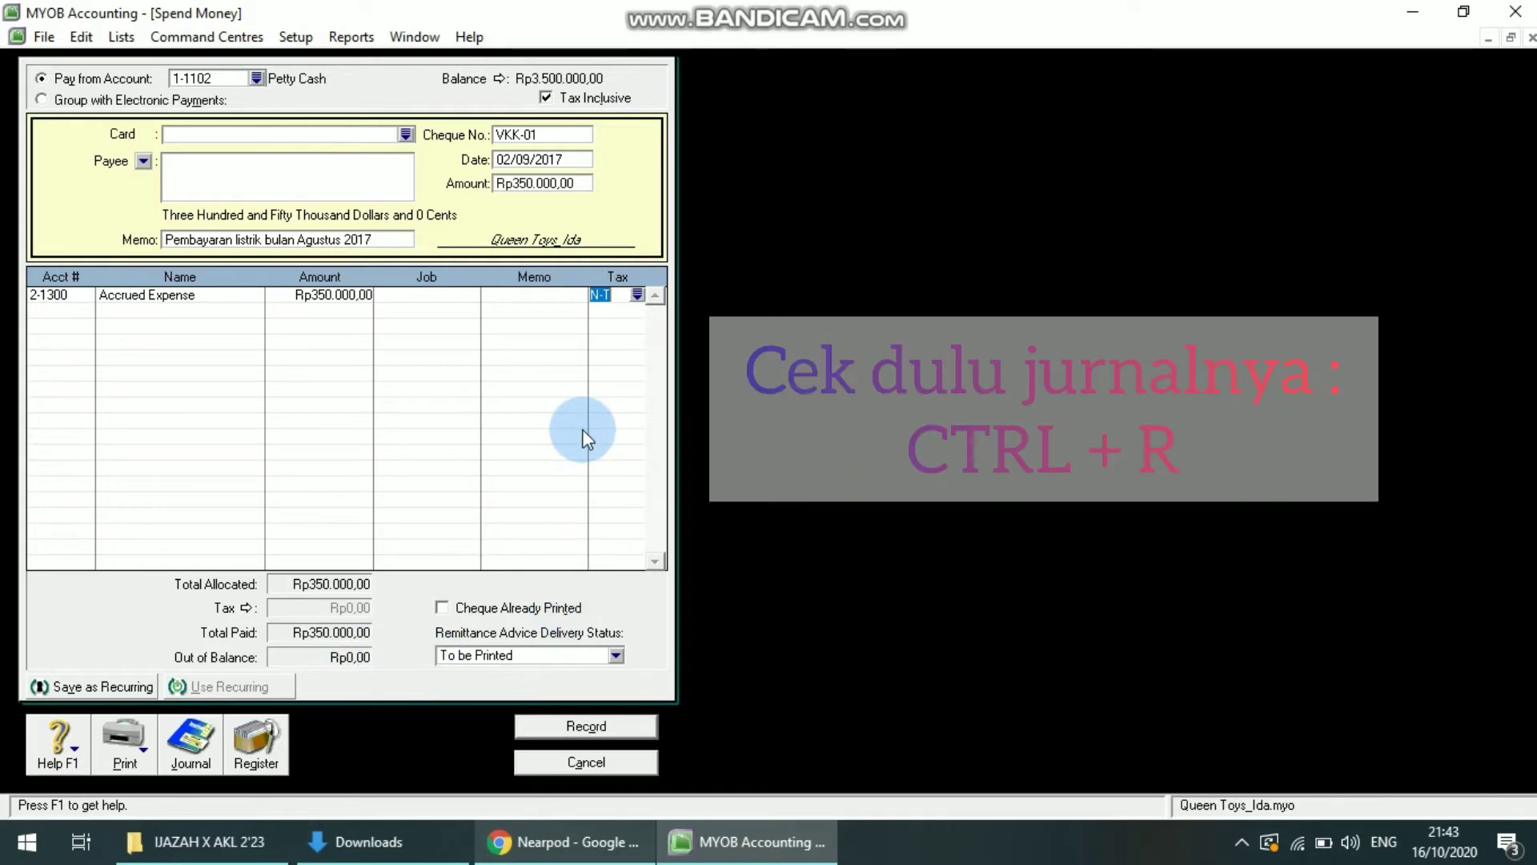
- Check the journal recap of the electricity payment, record it and close the Spend Money form
key(ctrl+r)
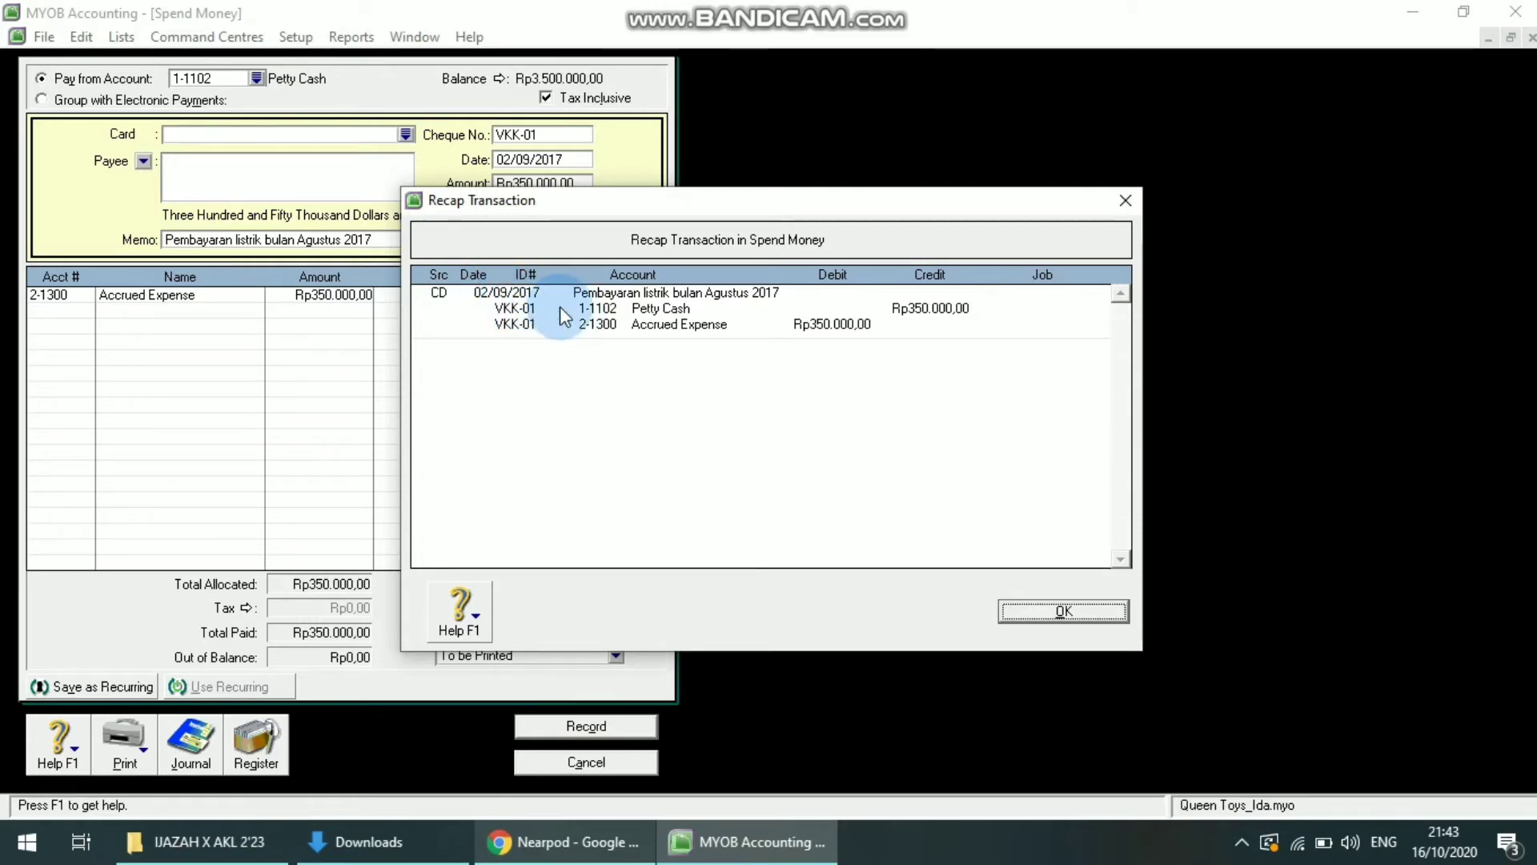
click(1039, 602)
click(615, 726)
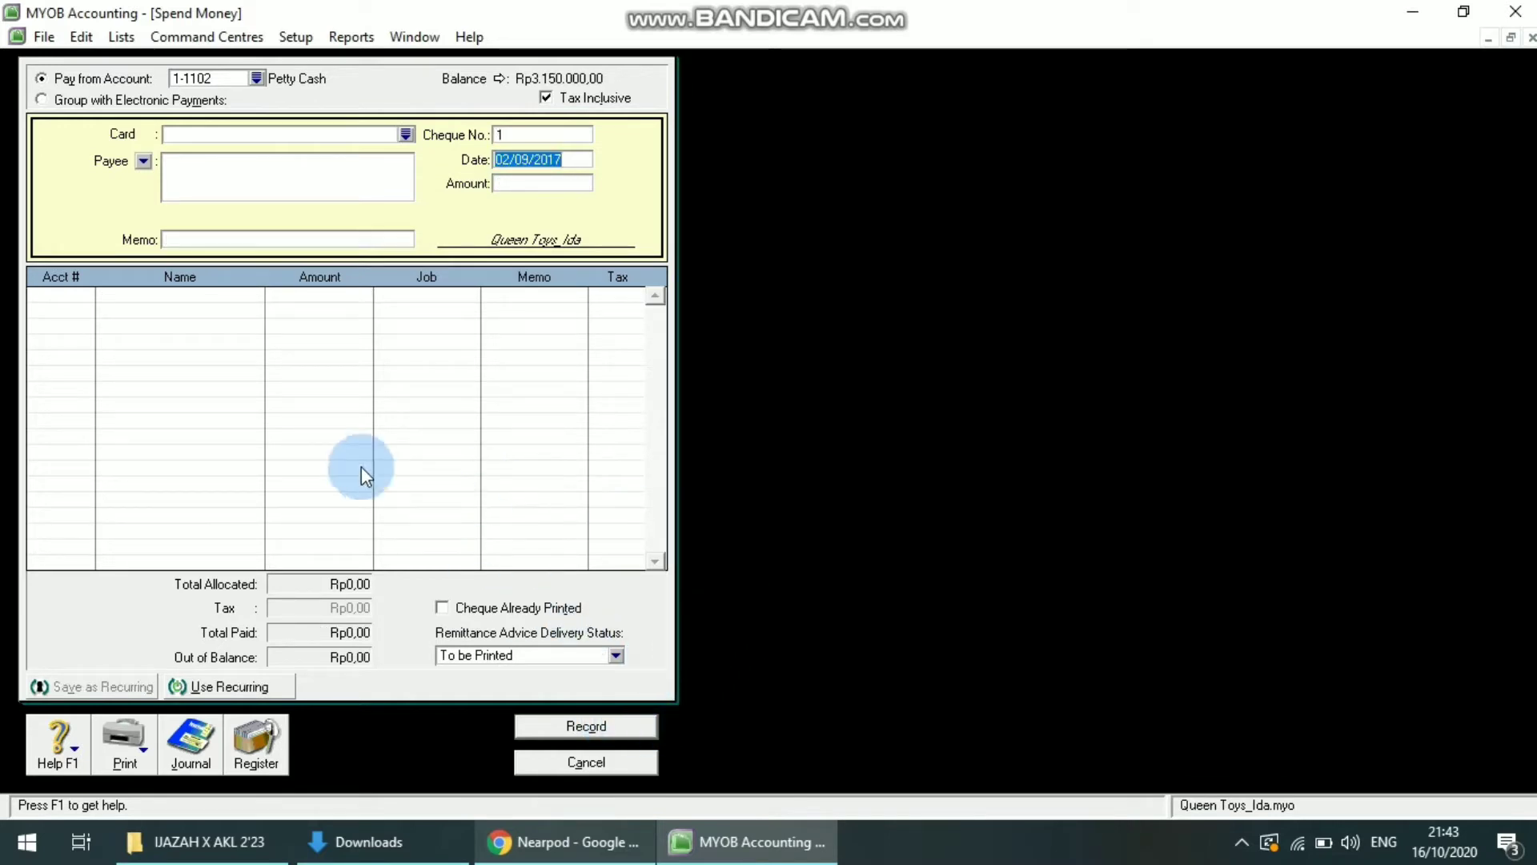
click(538, 754)
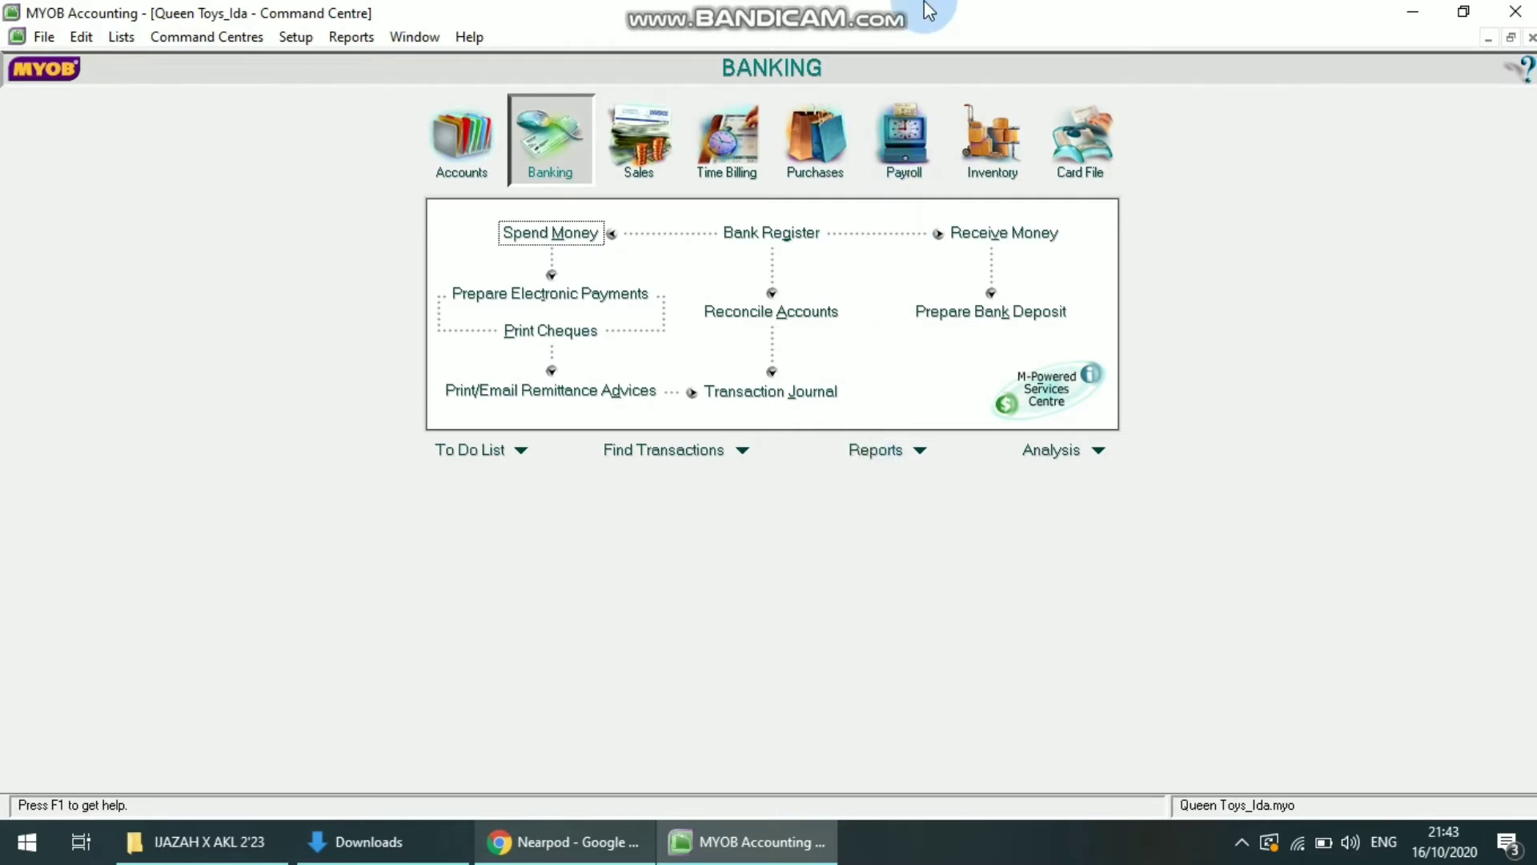
mouse_move(927, 10)
click(1155, 213)
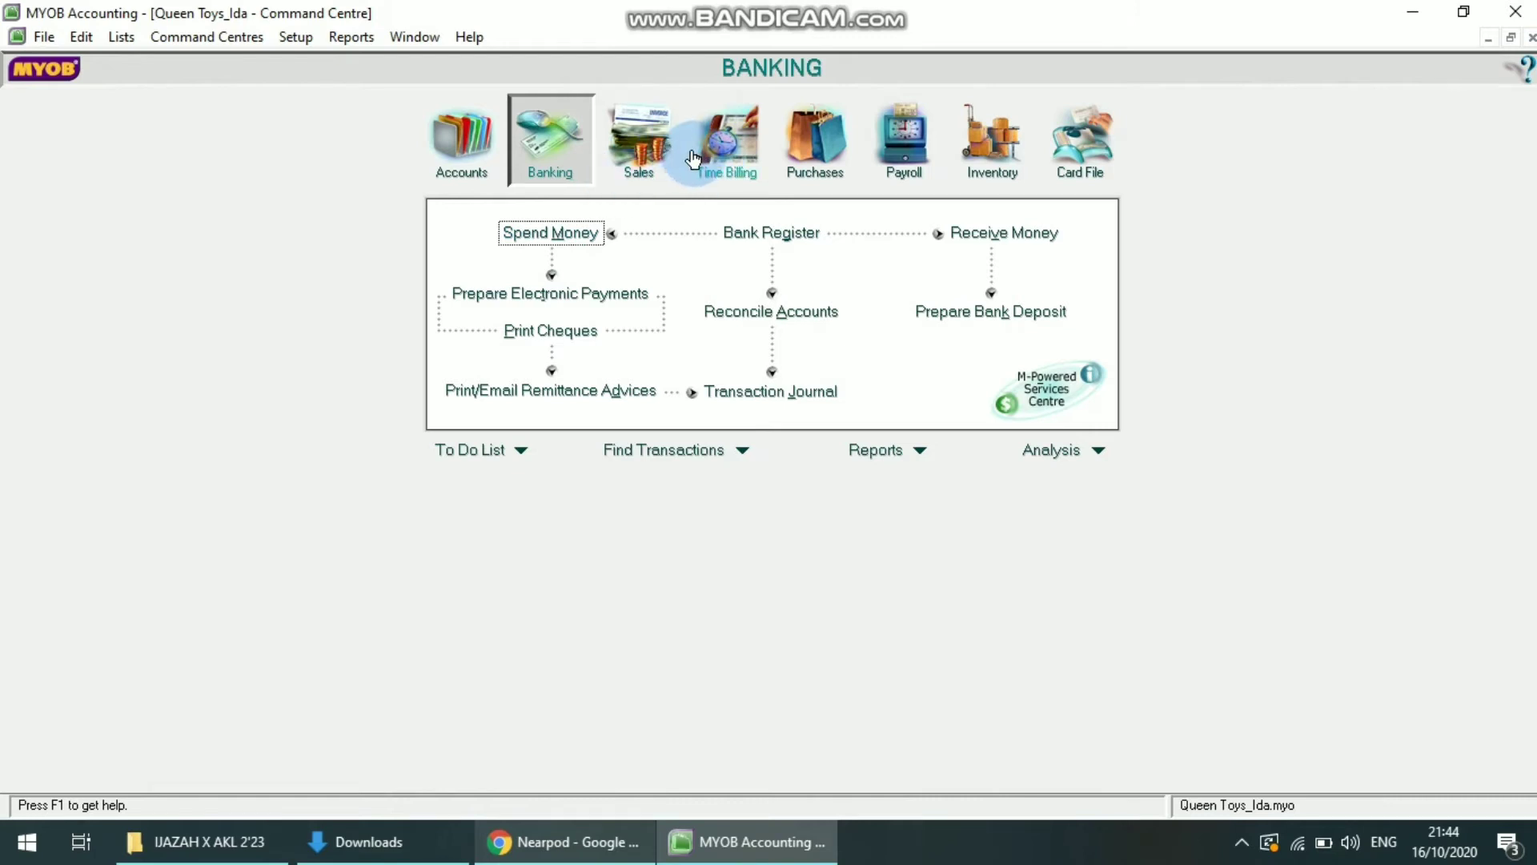
- Start a Pay Bills transaction in the Purchases command centre for the supplier CV Raya
click(819, 144)
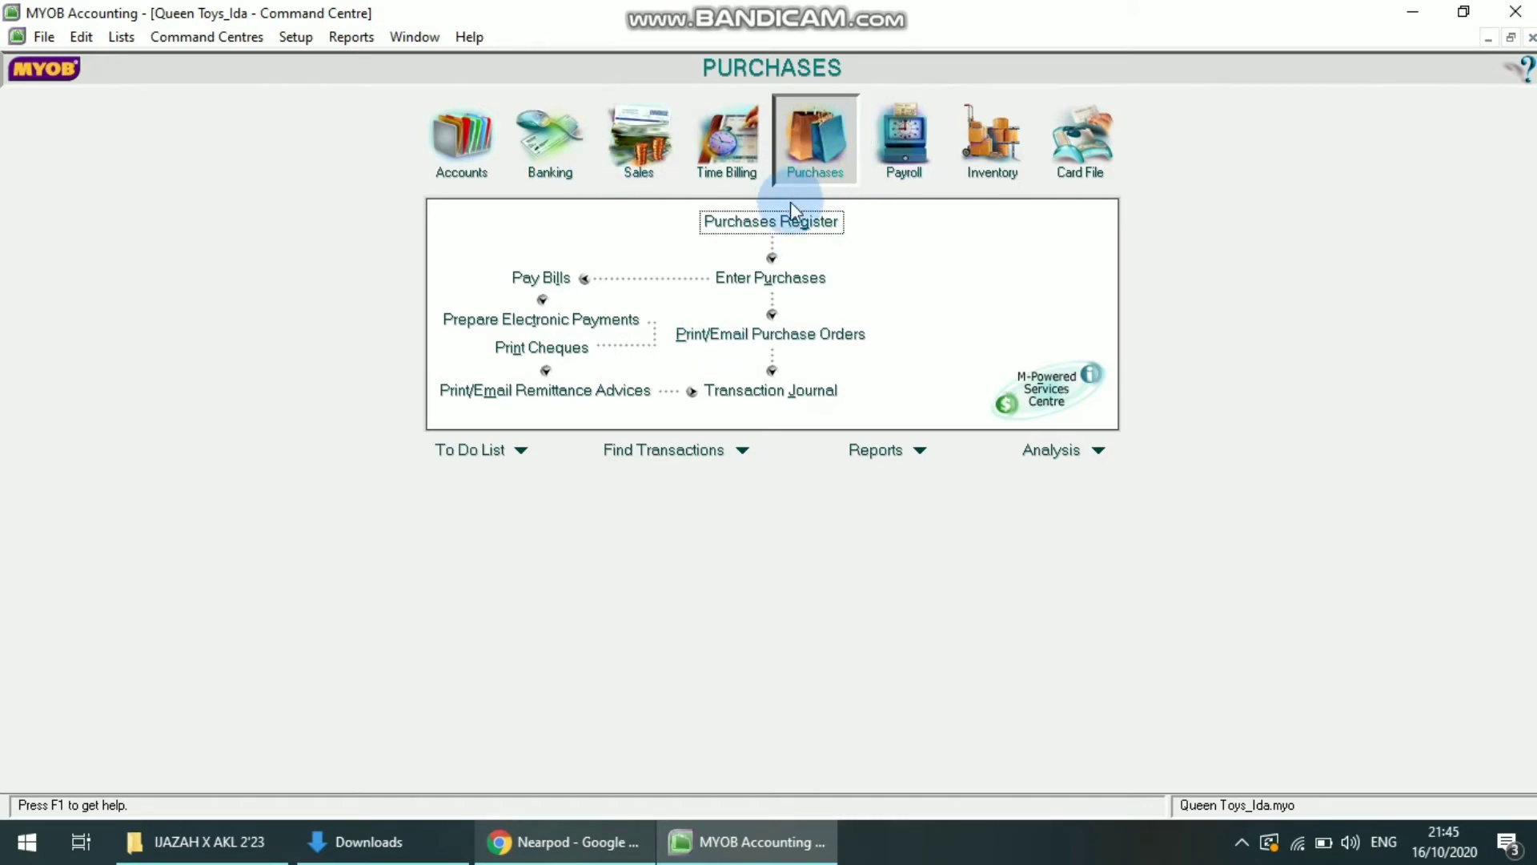
click(560, 280)
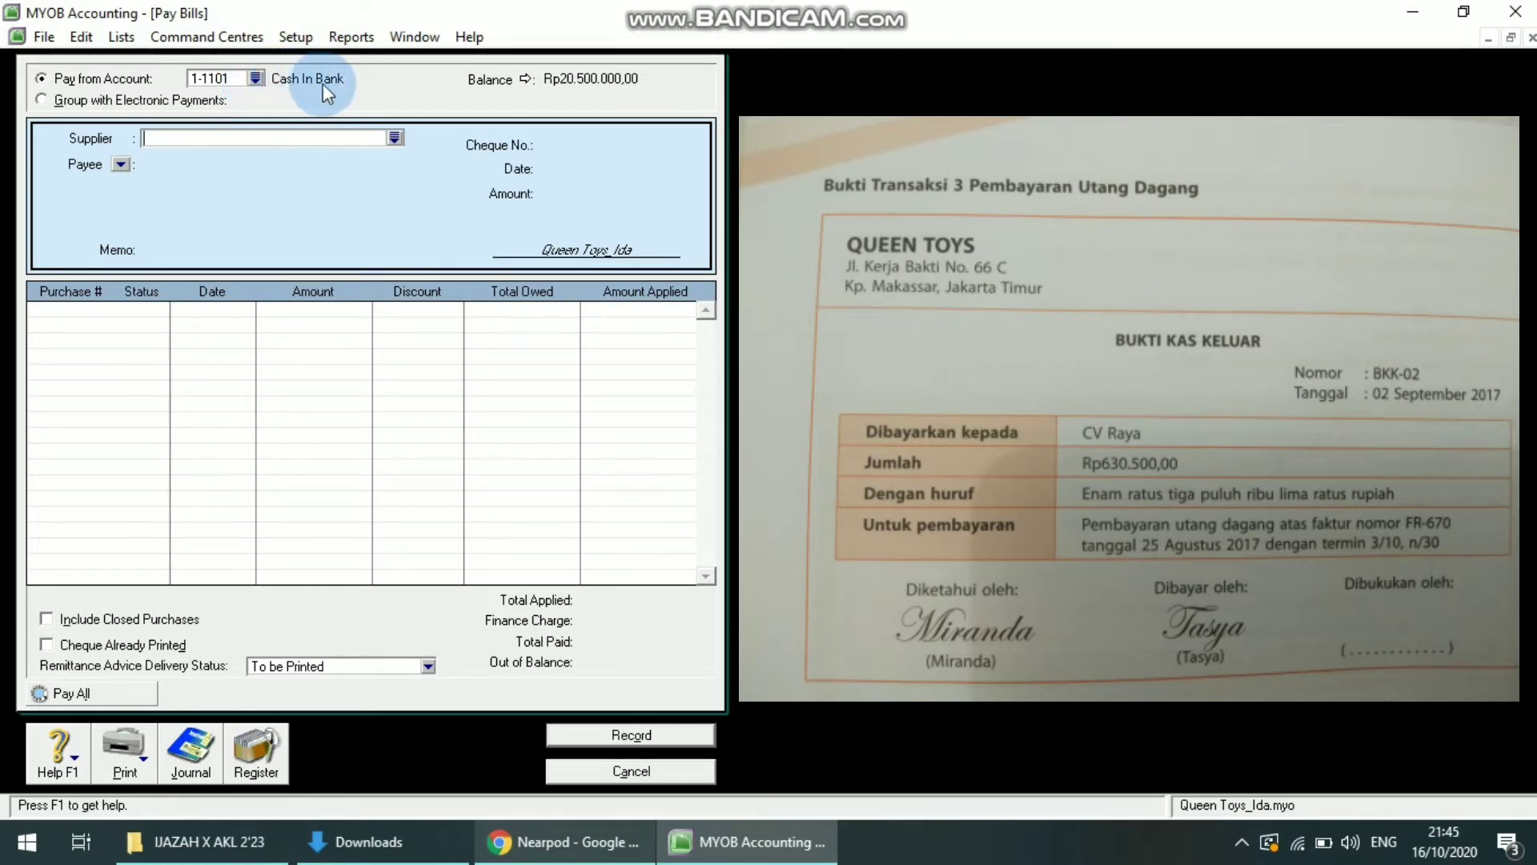
click(395, 137)
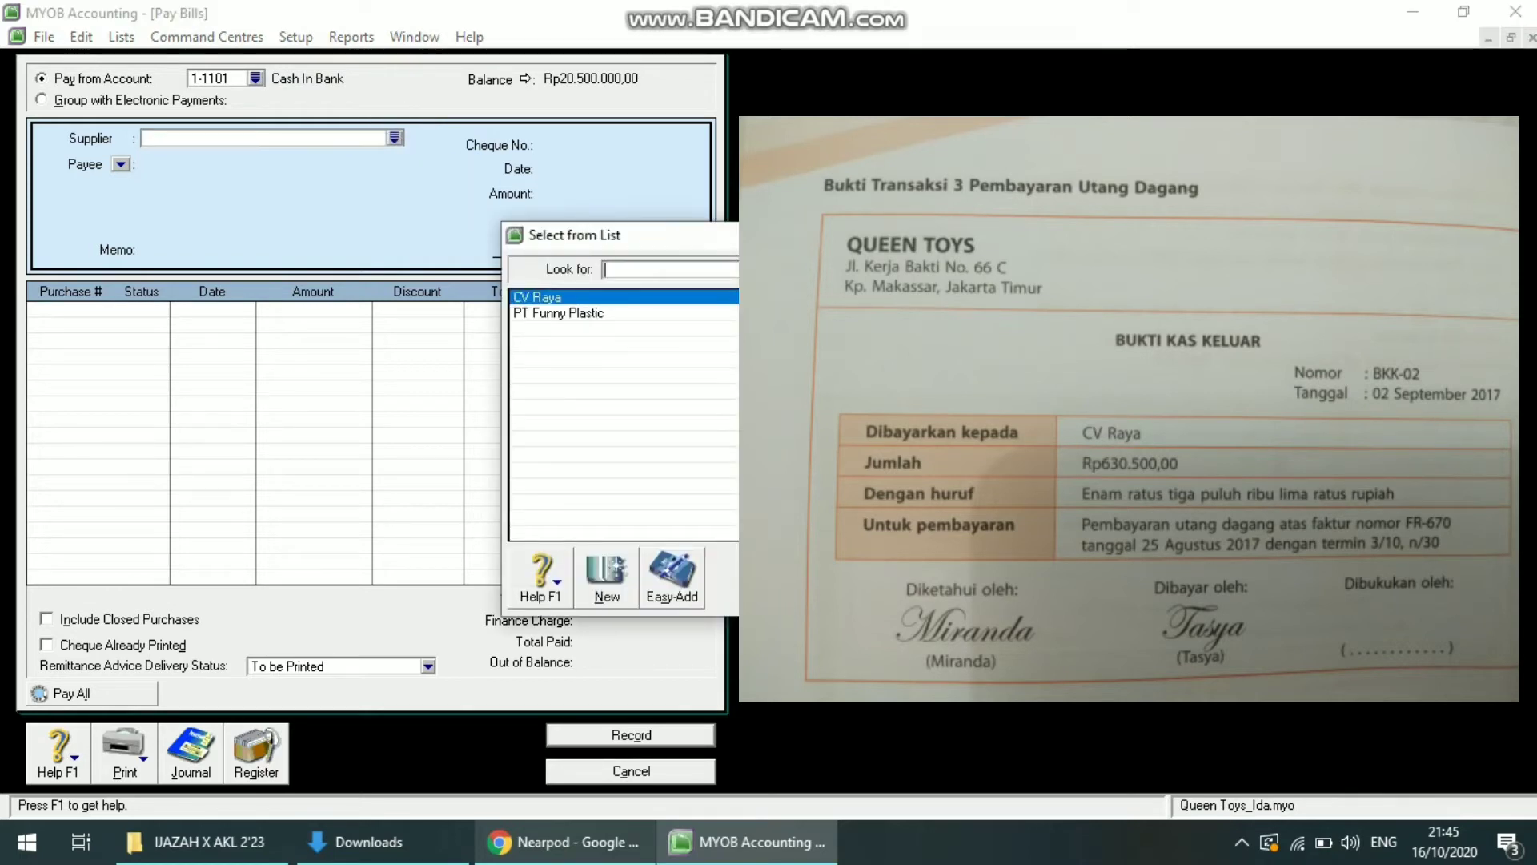
key(Return)
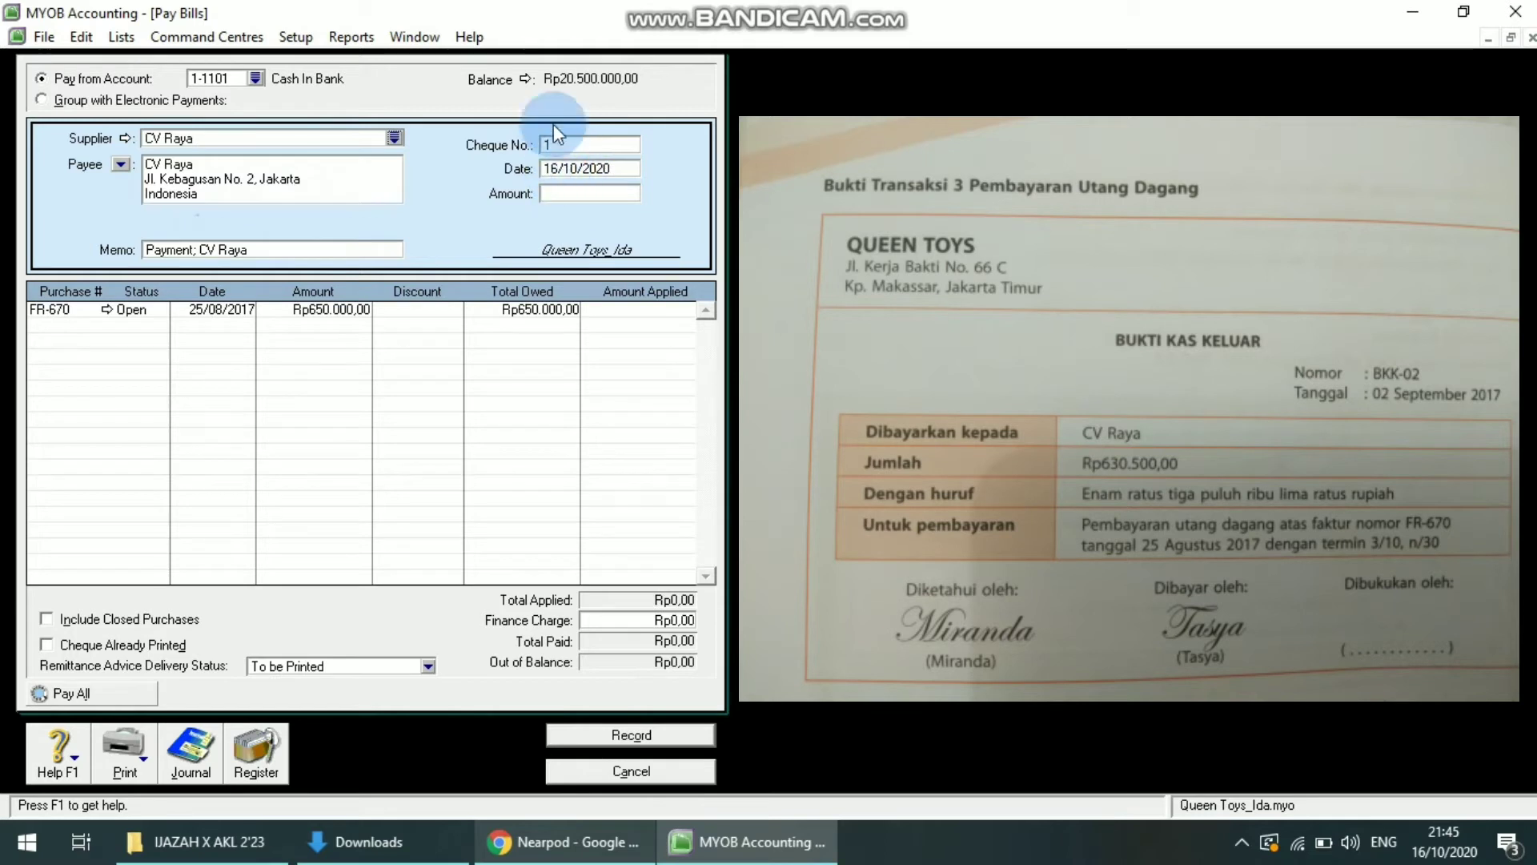
- Set the CV Raya payment's cheque number to BKK-02 and its date to 02/09/2017
click(565, 142)
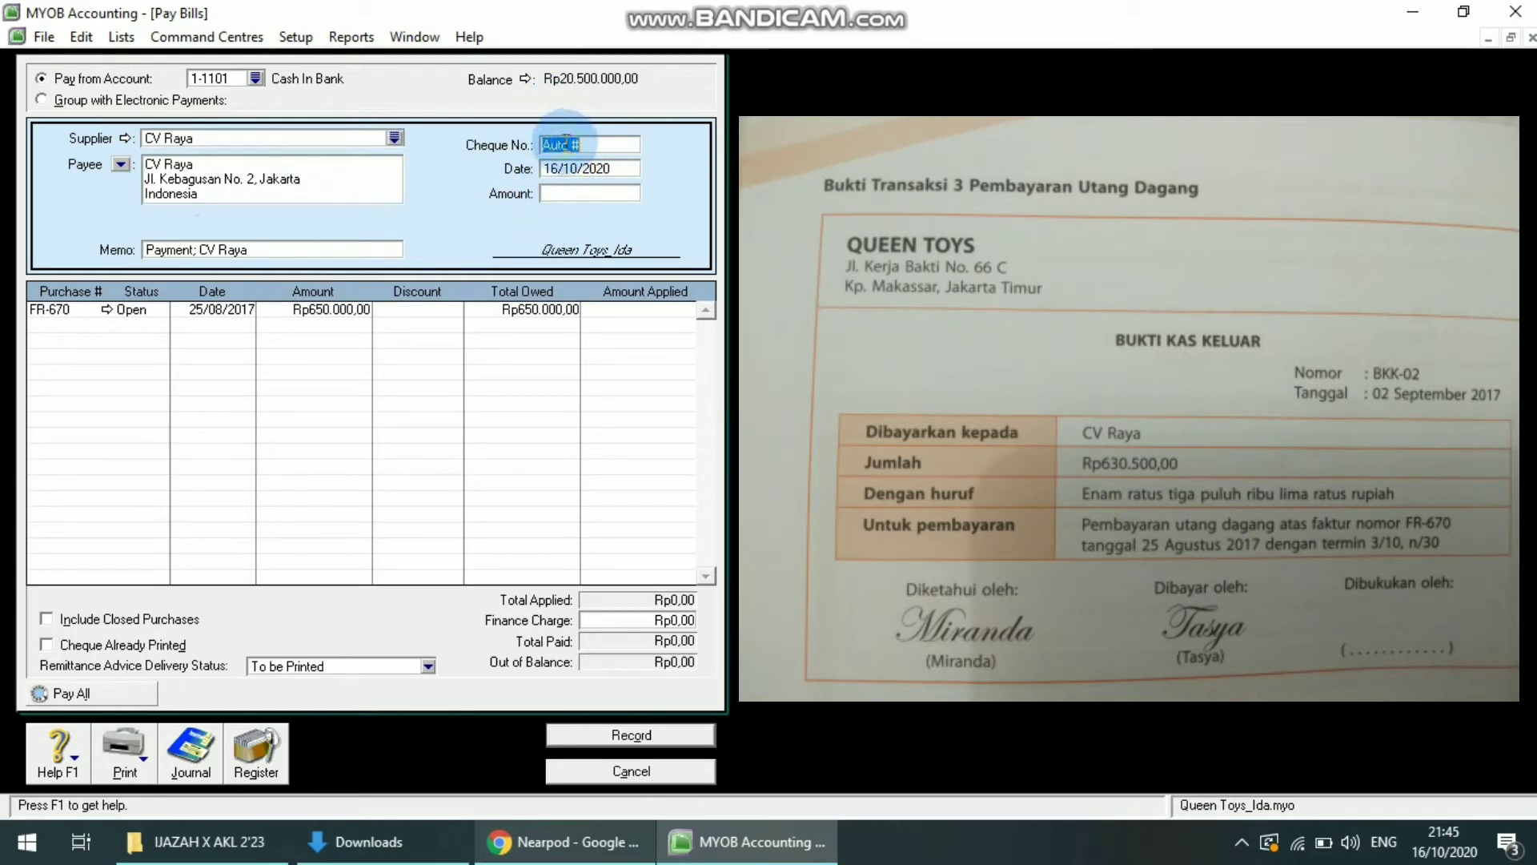
text(BK)
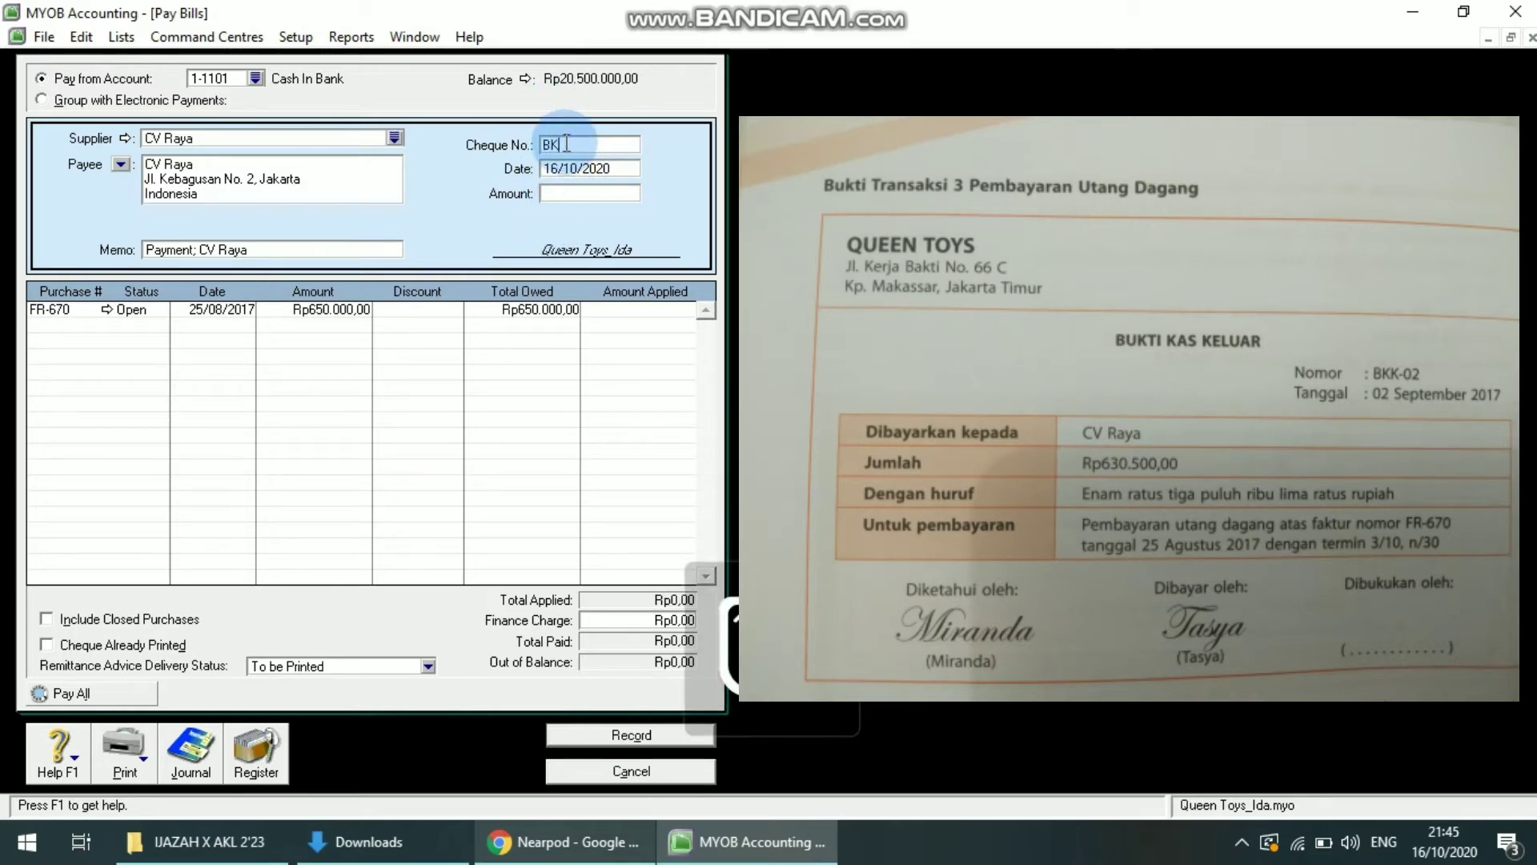
text(K-02)
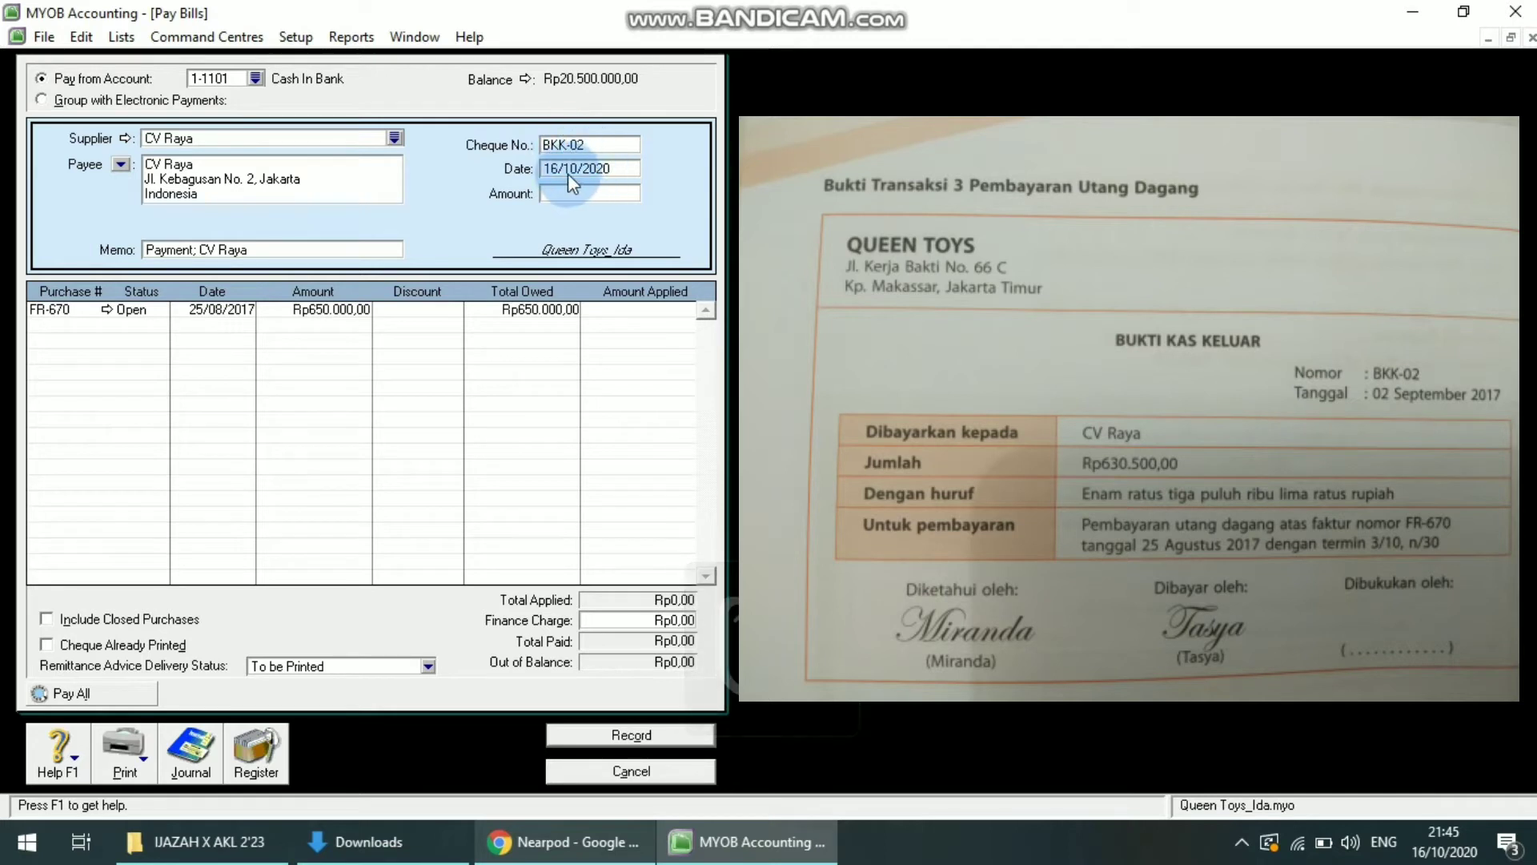
click(568, 171)
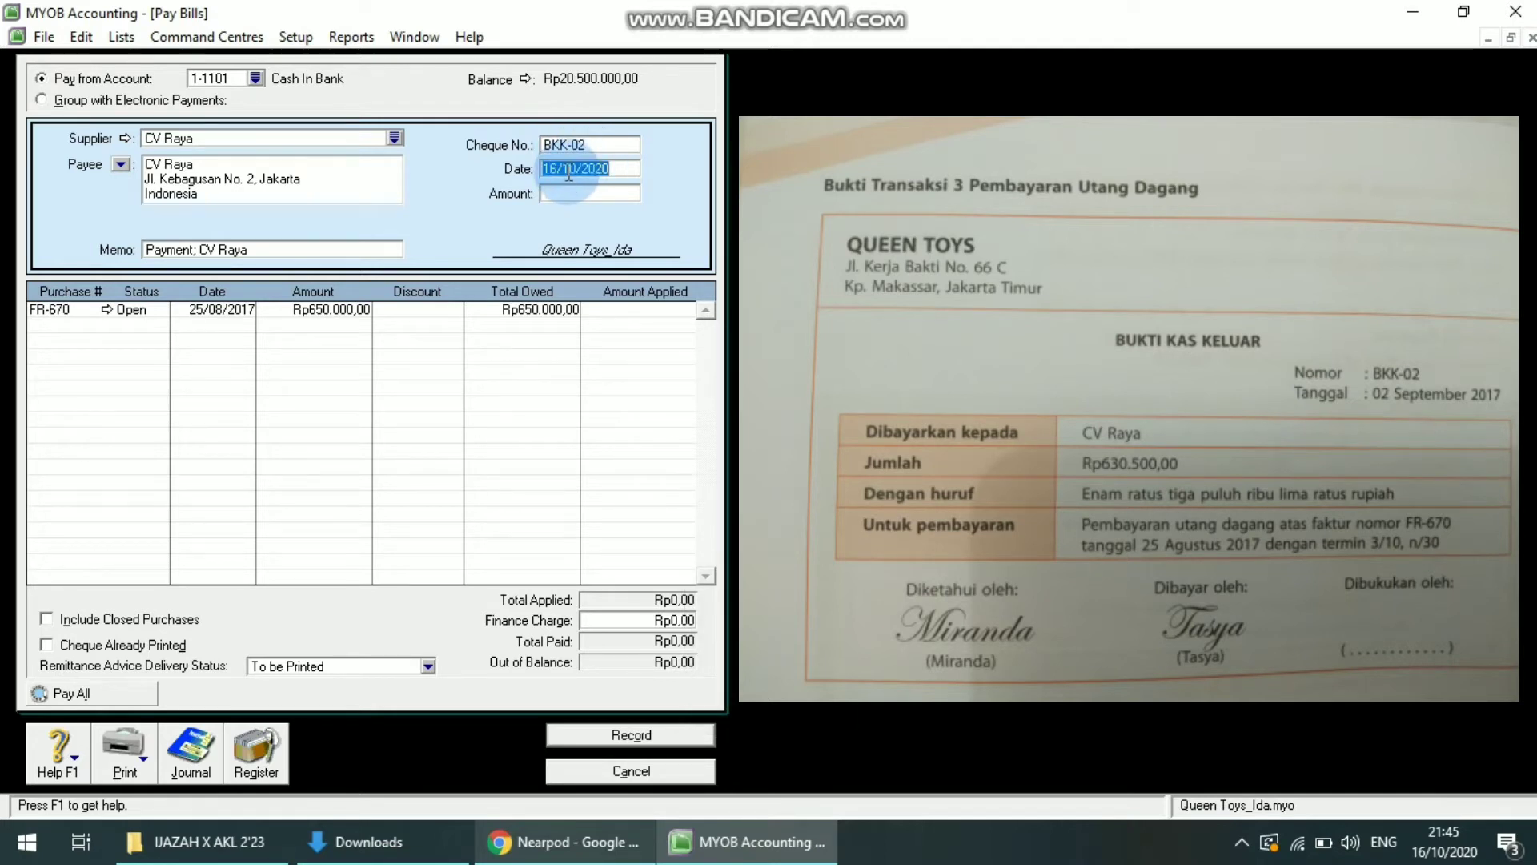
text(02/09/2017)
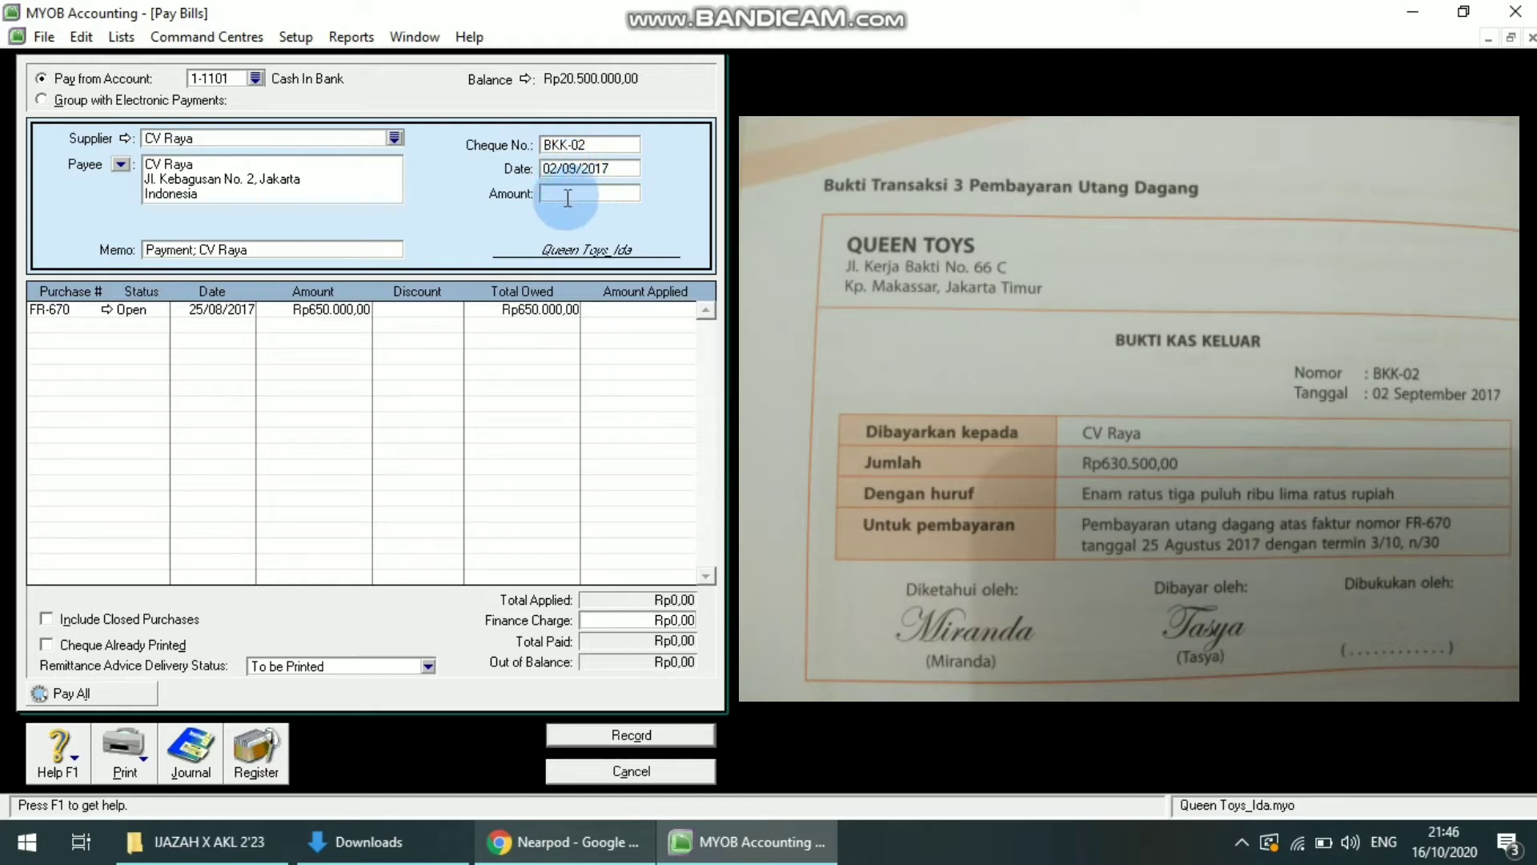
- Set the CV Raya payment amount to Rp630.500 and apply it to purchase FR-670
click(567, 197)
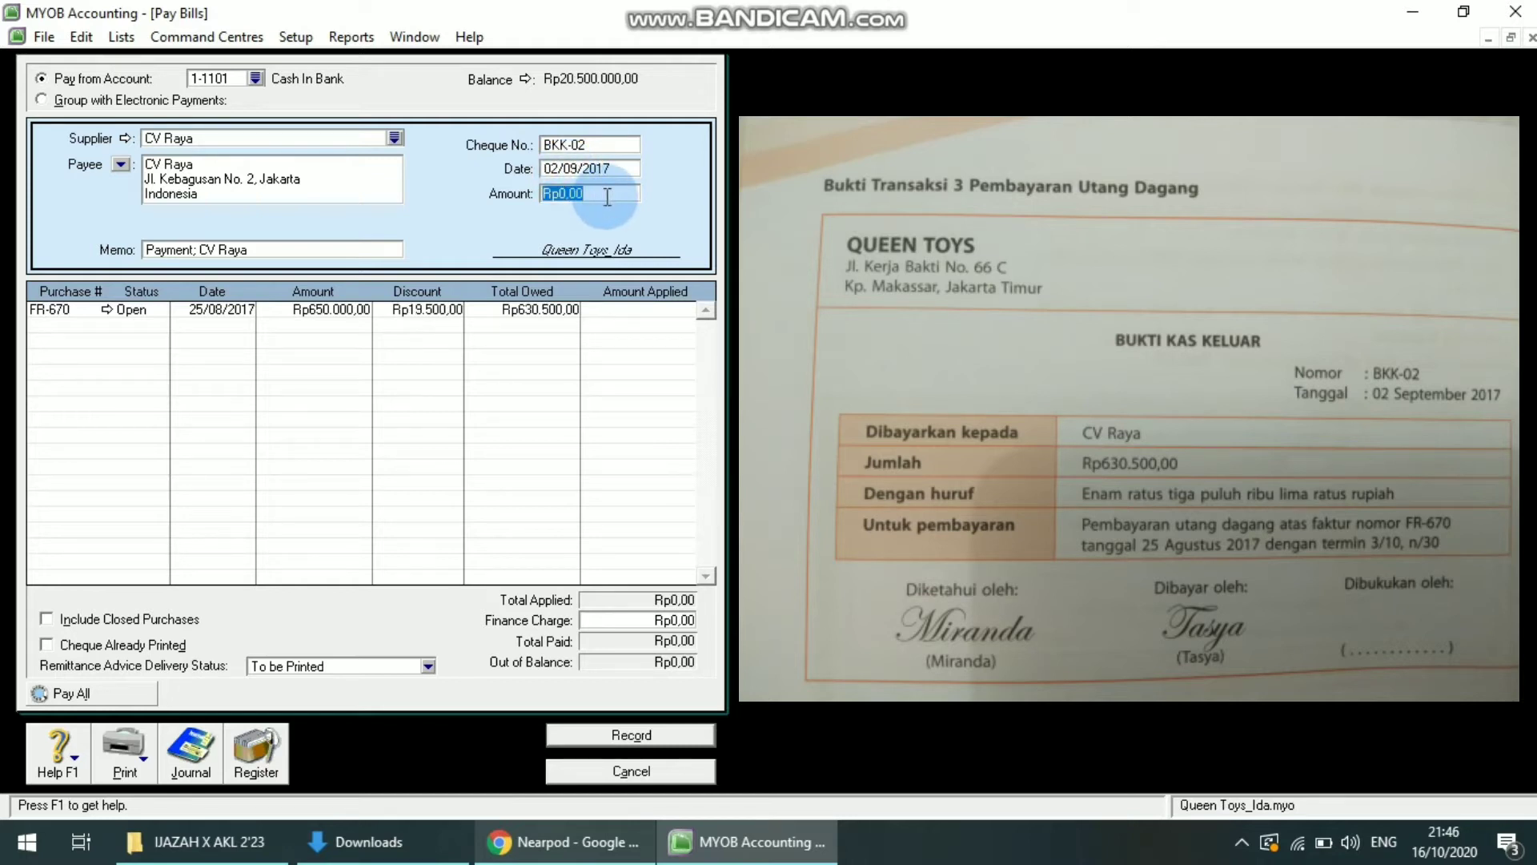
text(630500)
key(Tab)
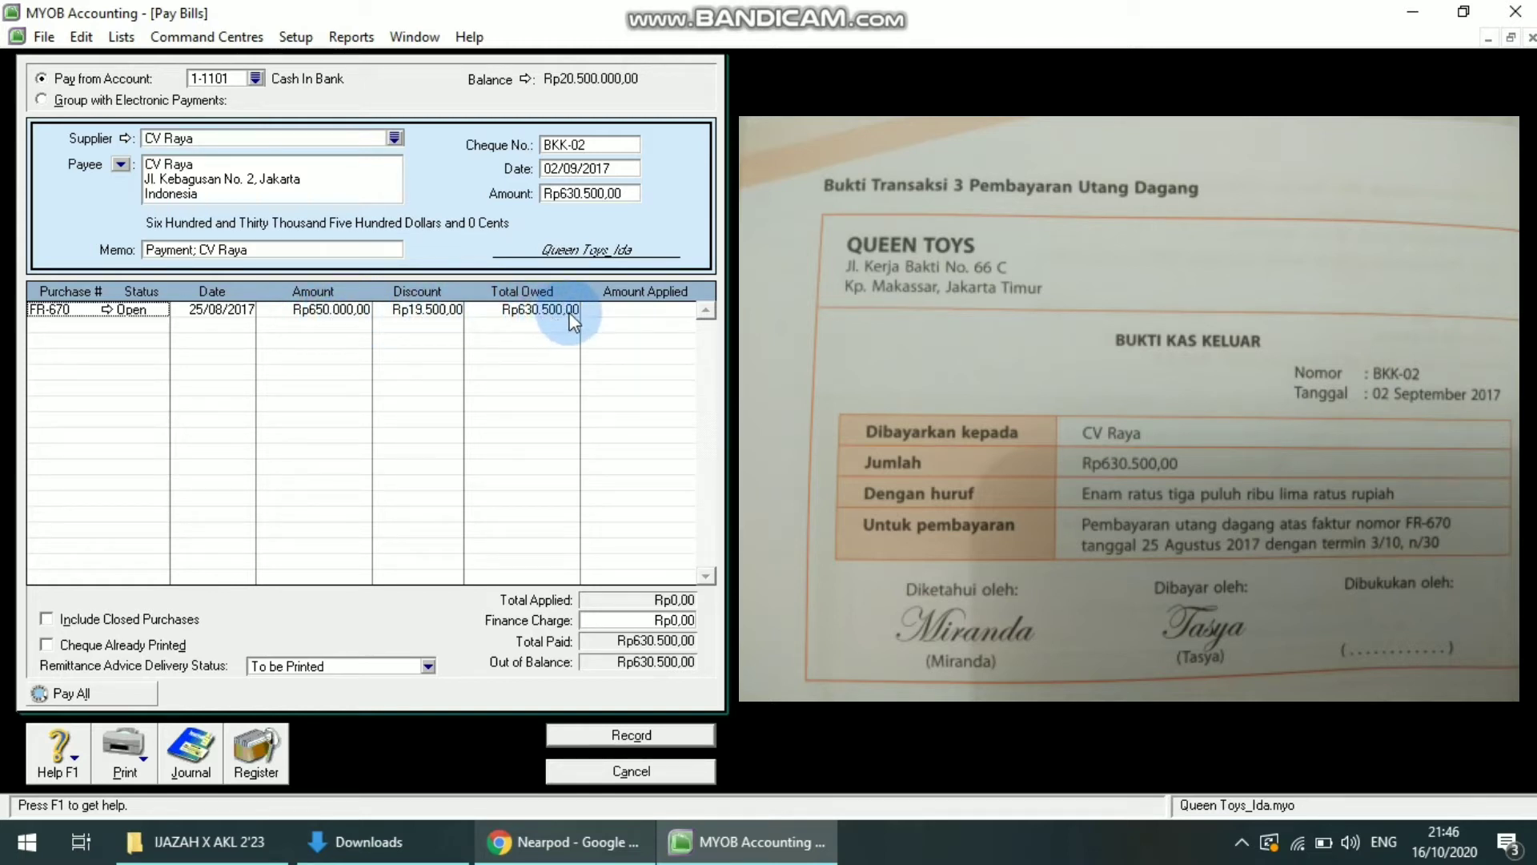
click(615, 308)
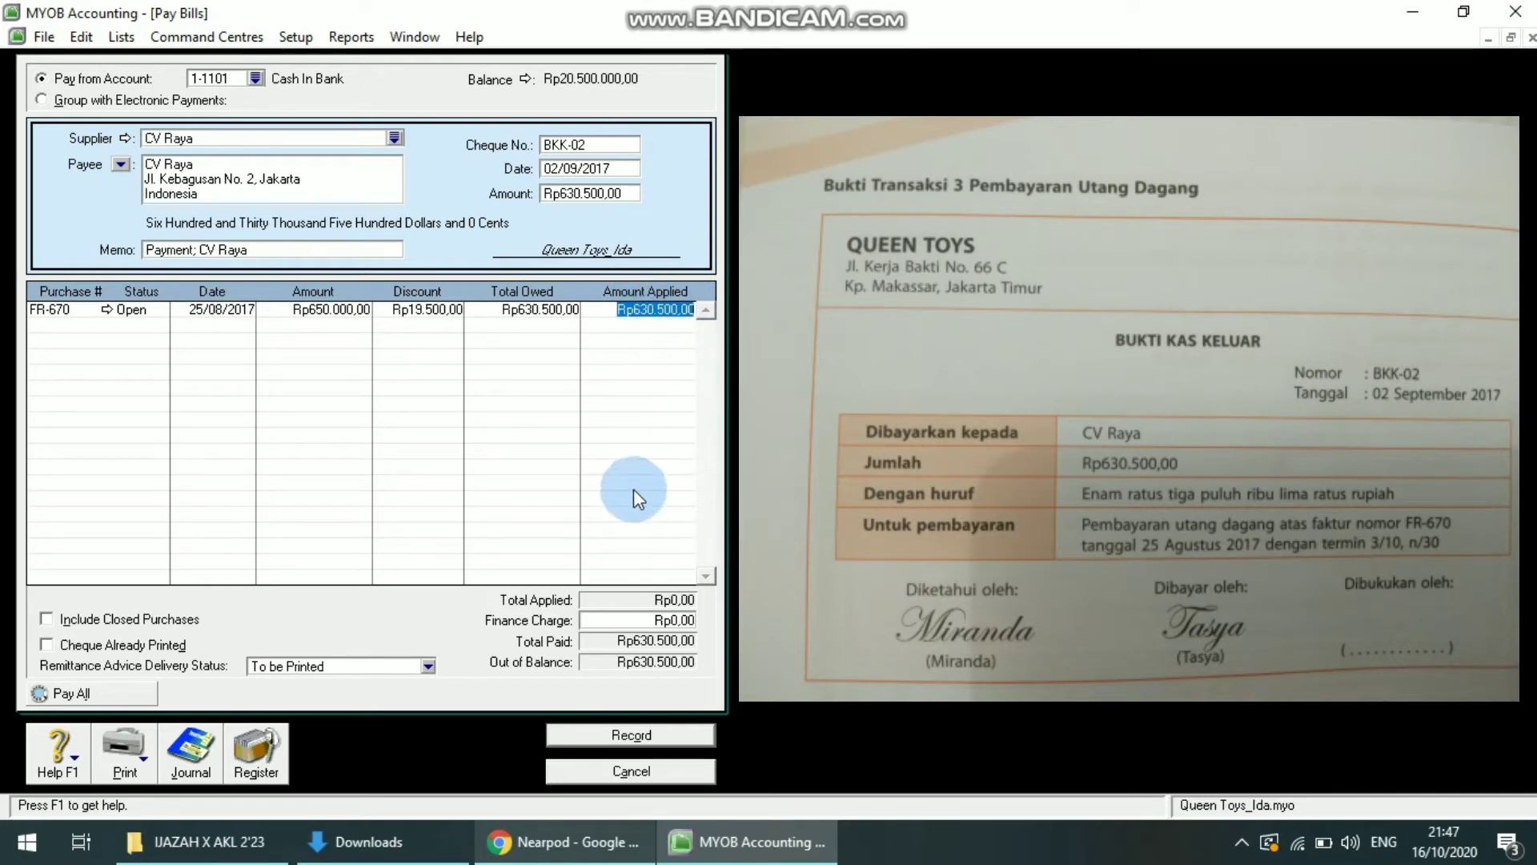
- Check the journal recap of the CV Raya payment and cancel the payment without recording it
key(Tab)
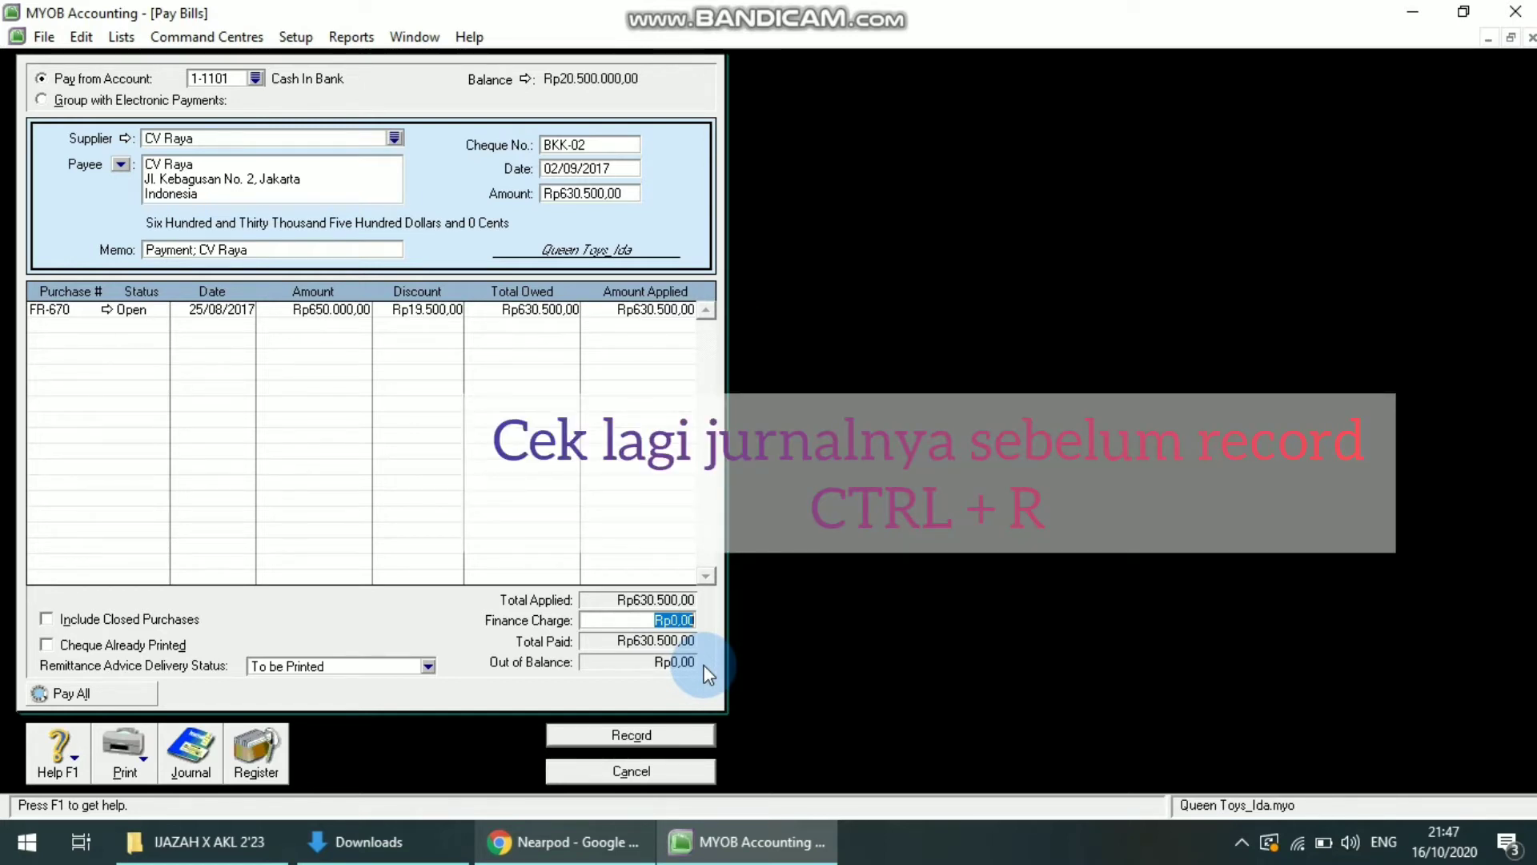
key(ctrl+r)
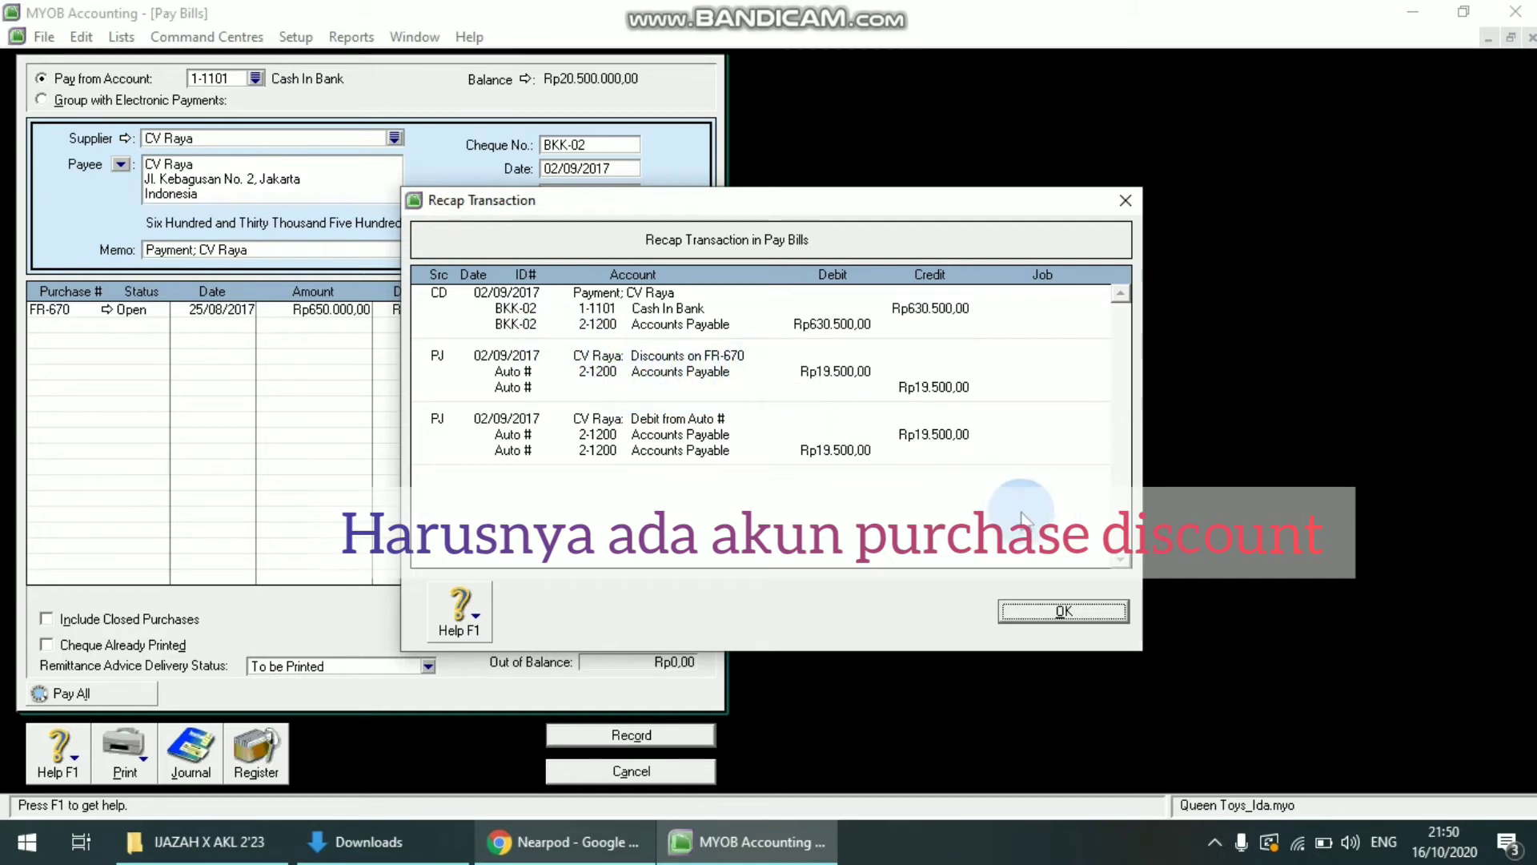
click(1092, 607)
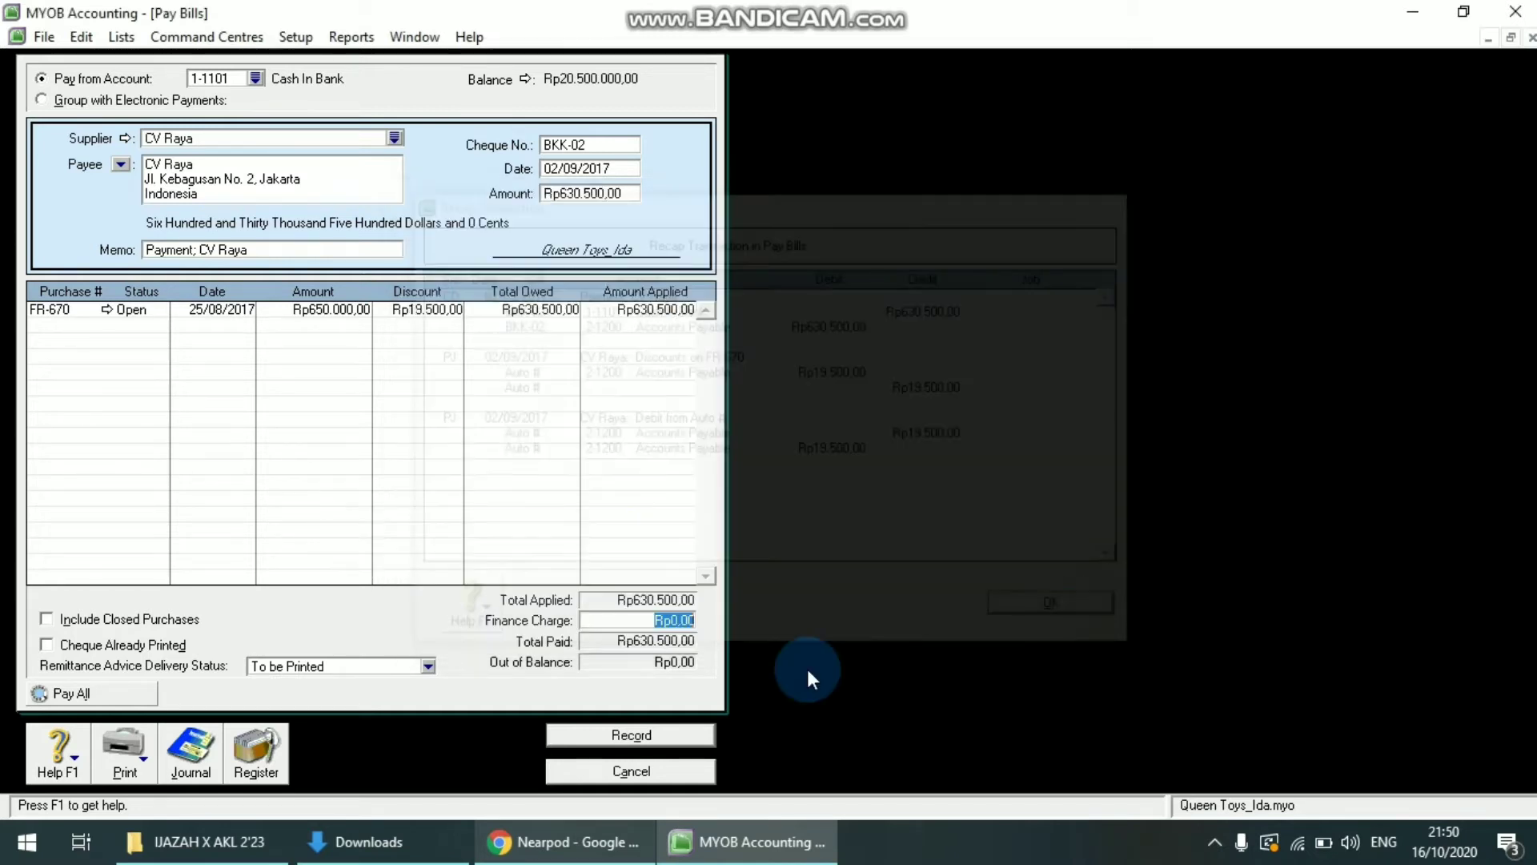
click(626, 770)
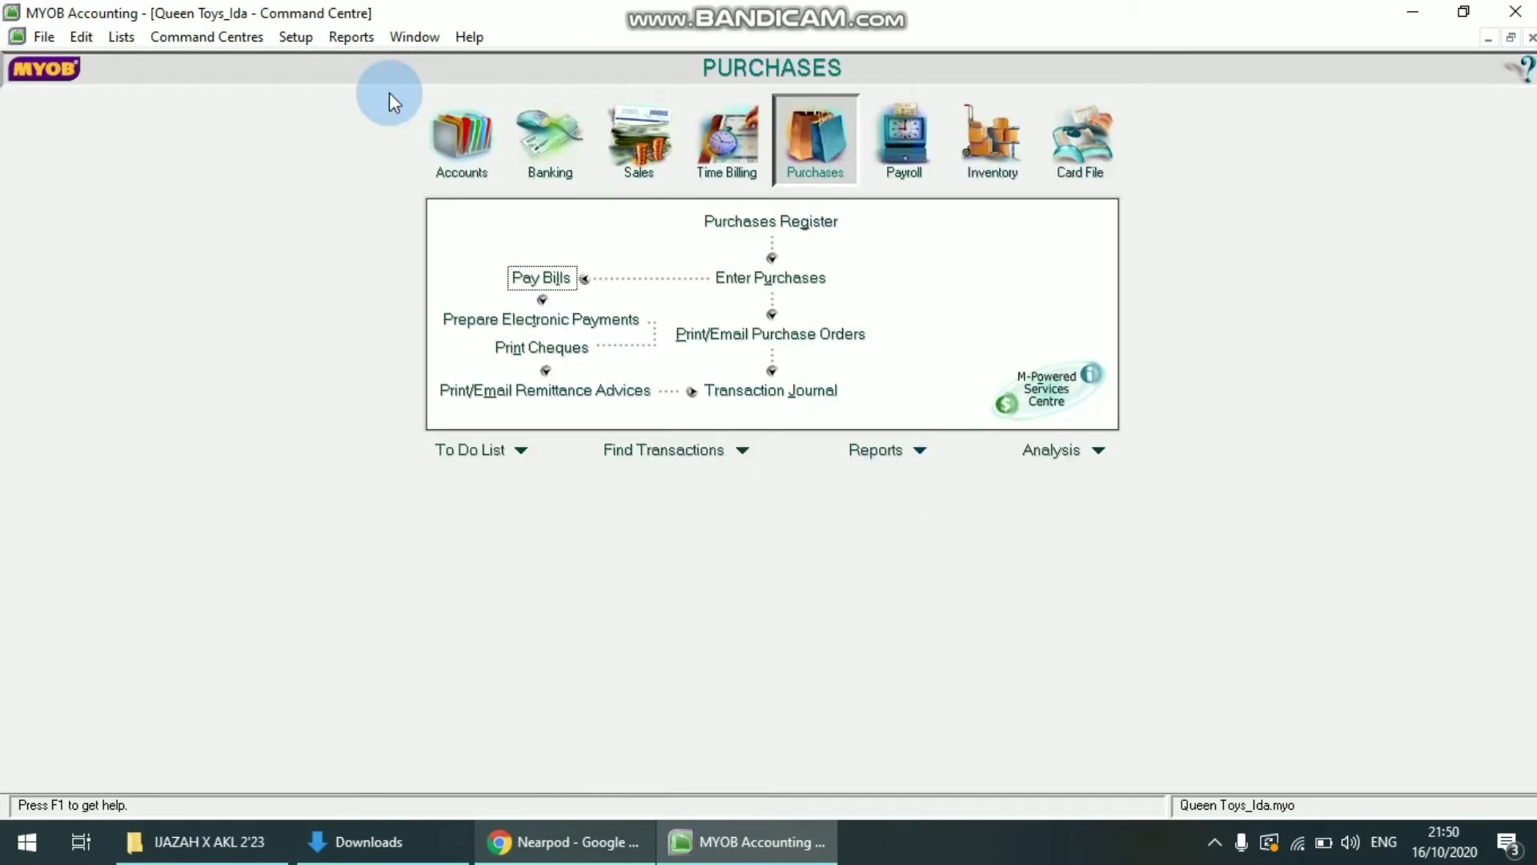
- Open the list of Linked Accounts categories in the company file's setup
click(293, 38)
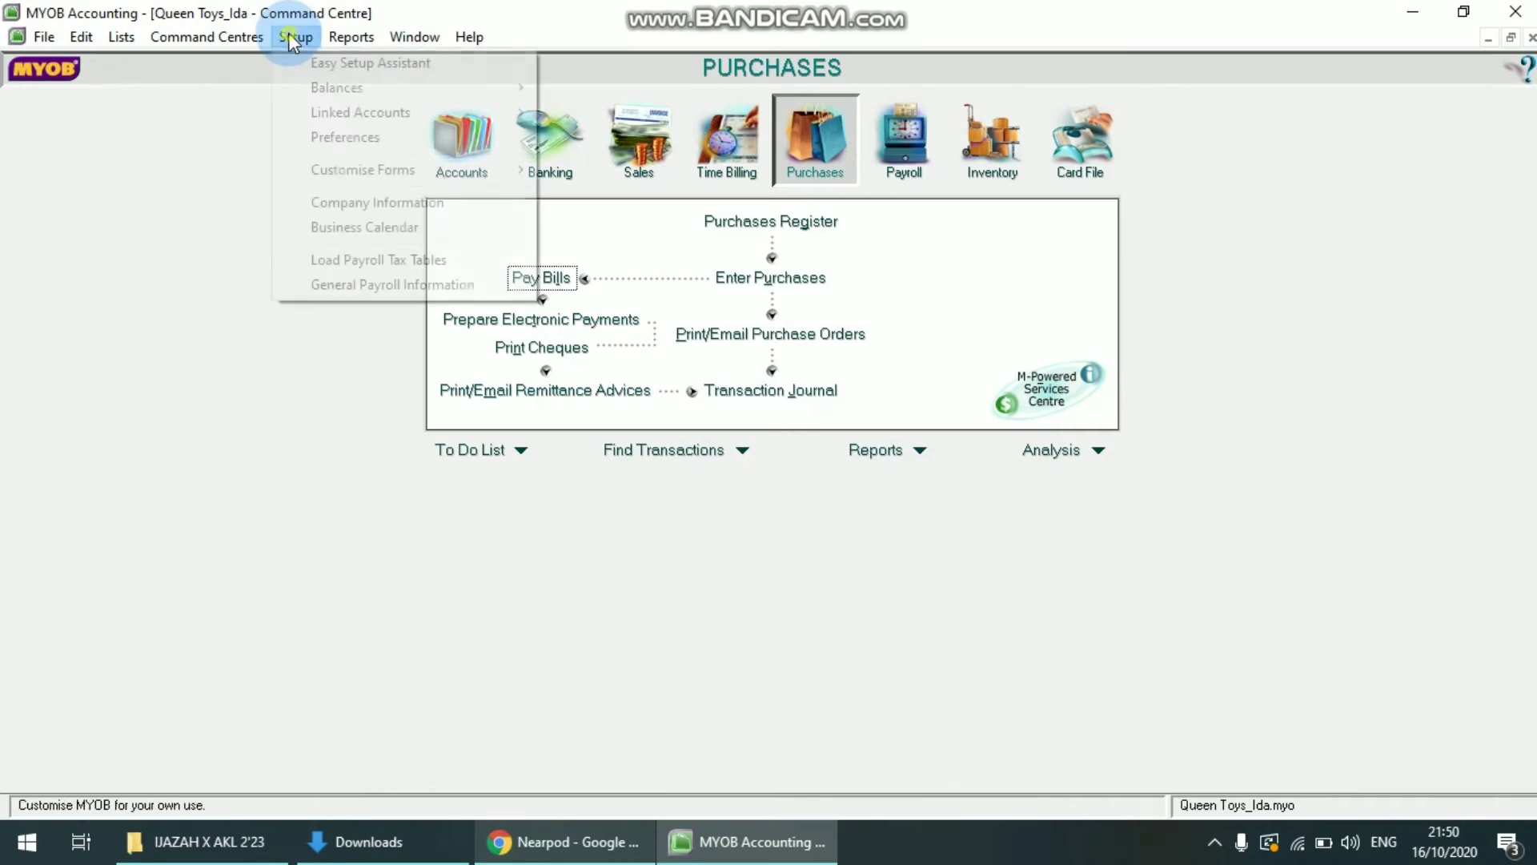
mouse_move(433, 110)
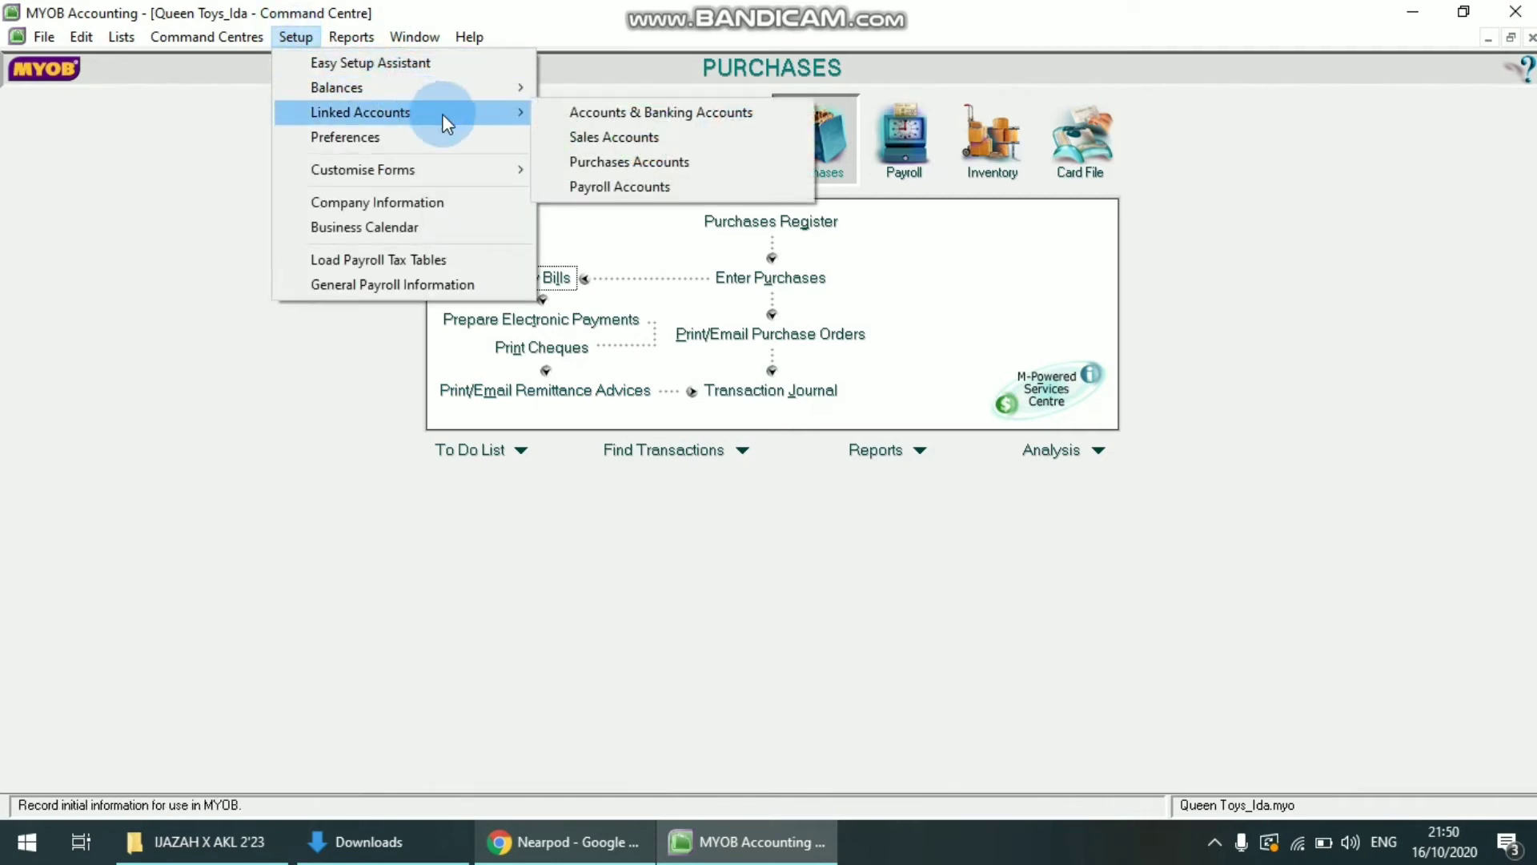
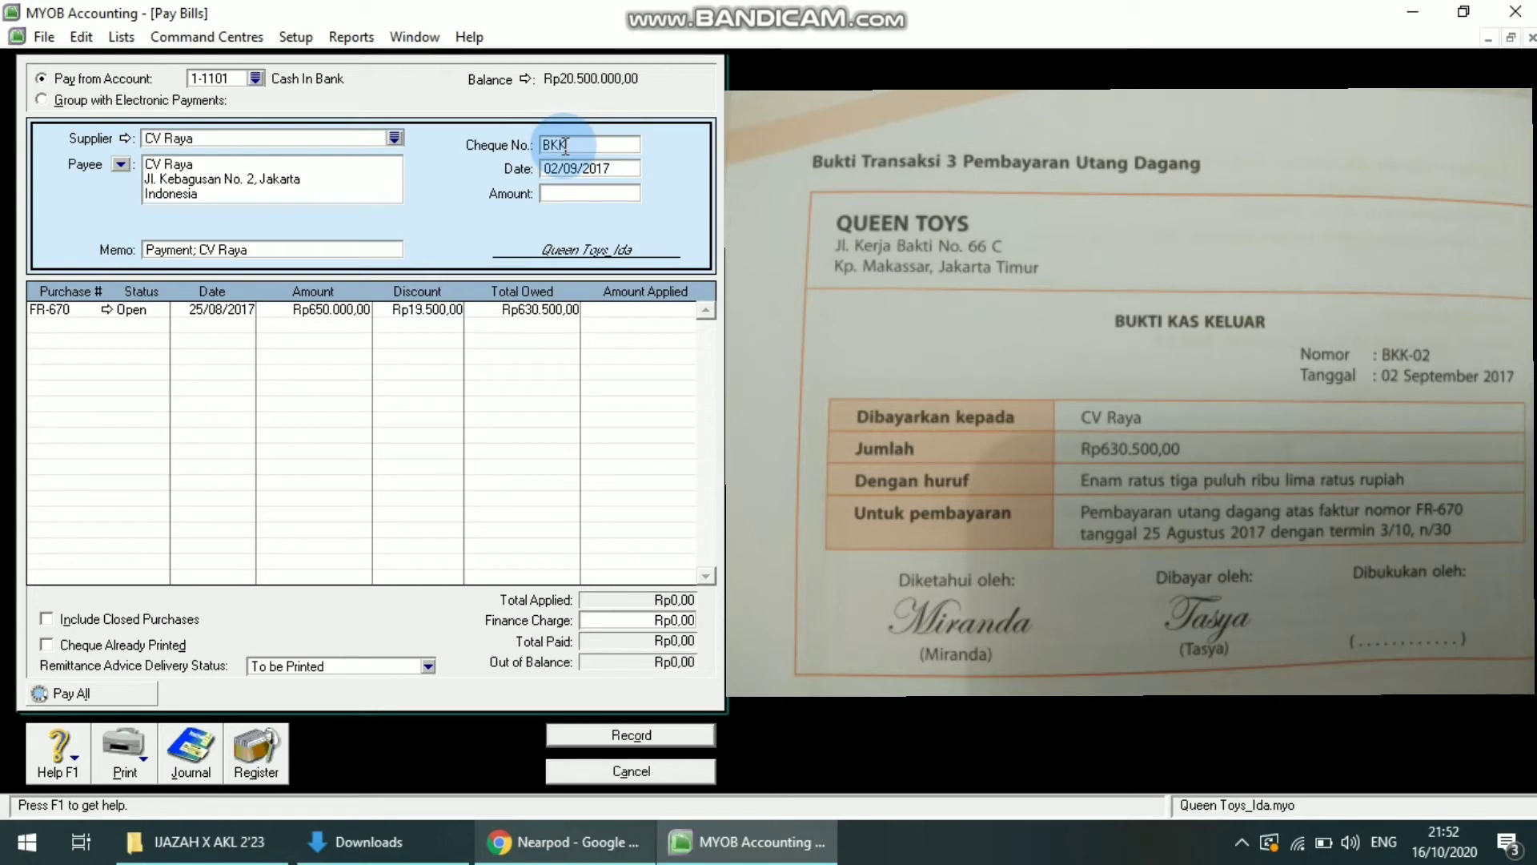
- Enter Rp630.500 as the amount of the restarted CV Raya payment and apply it in full to purchase FR-670
click(586, 193)
text(630500)
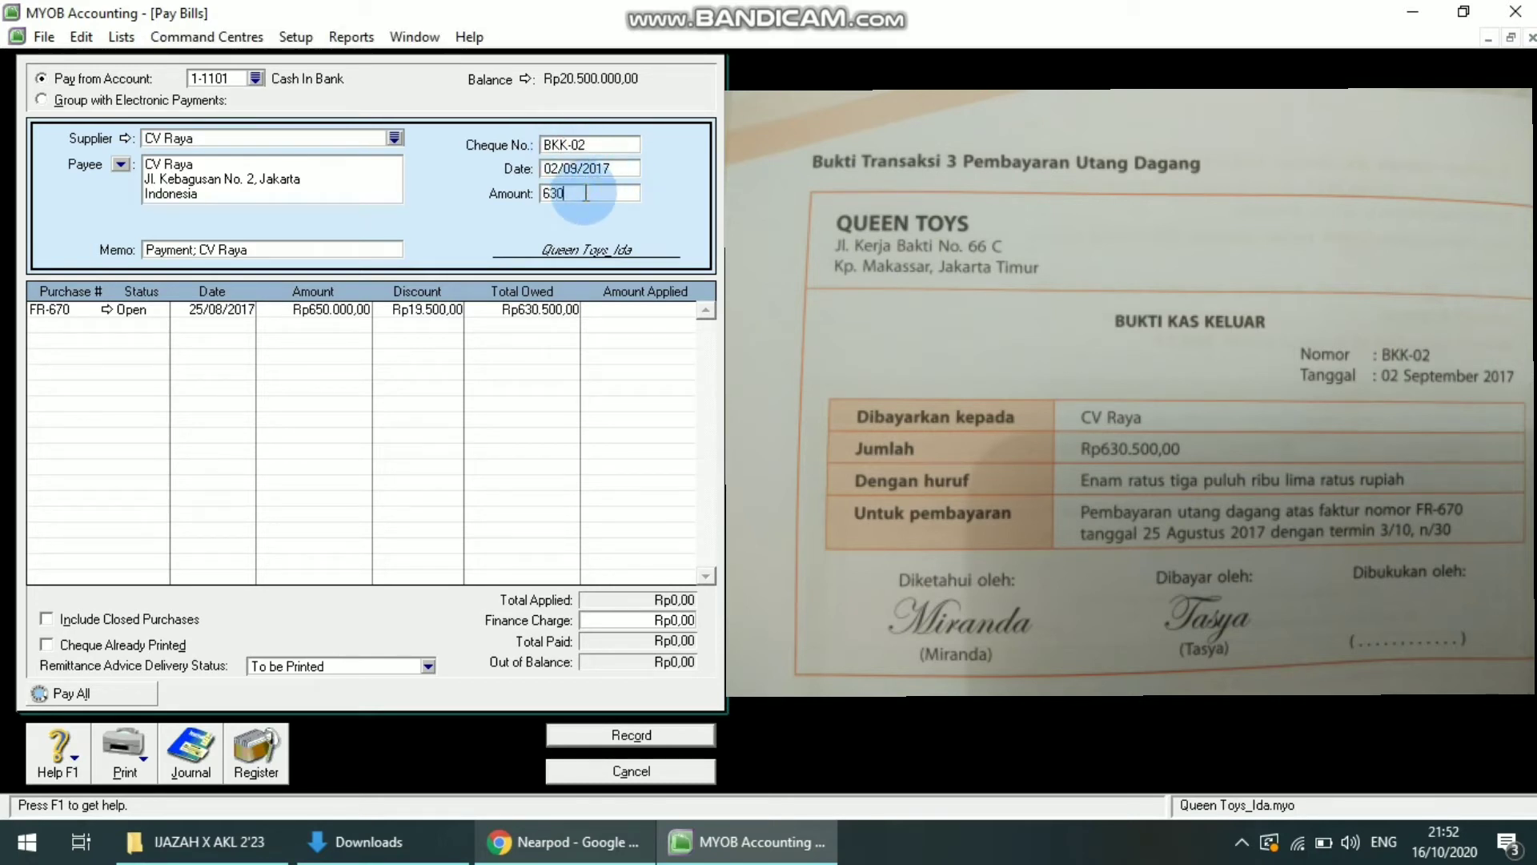
key(Tab)
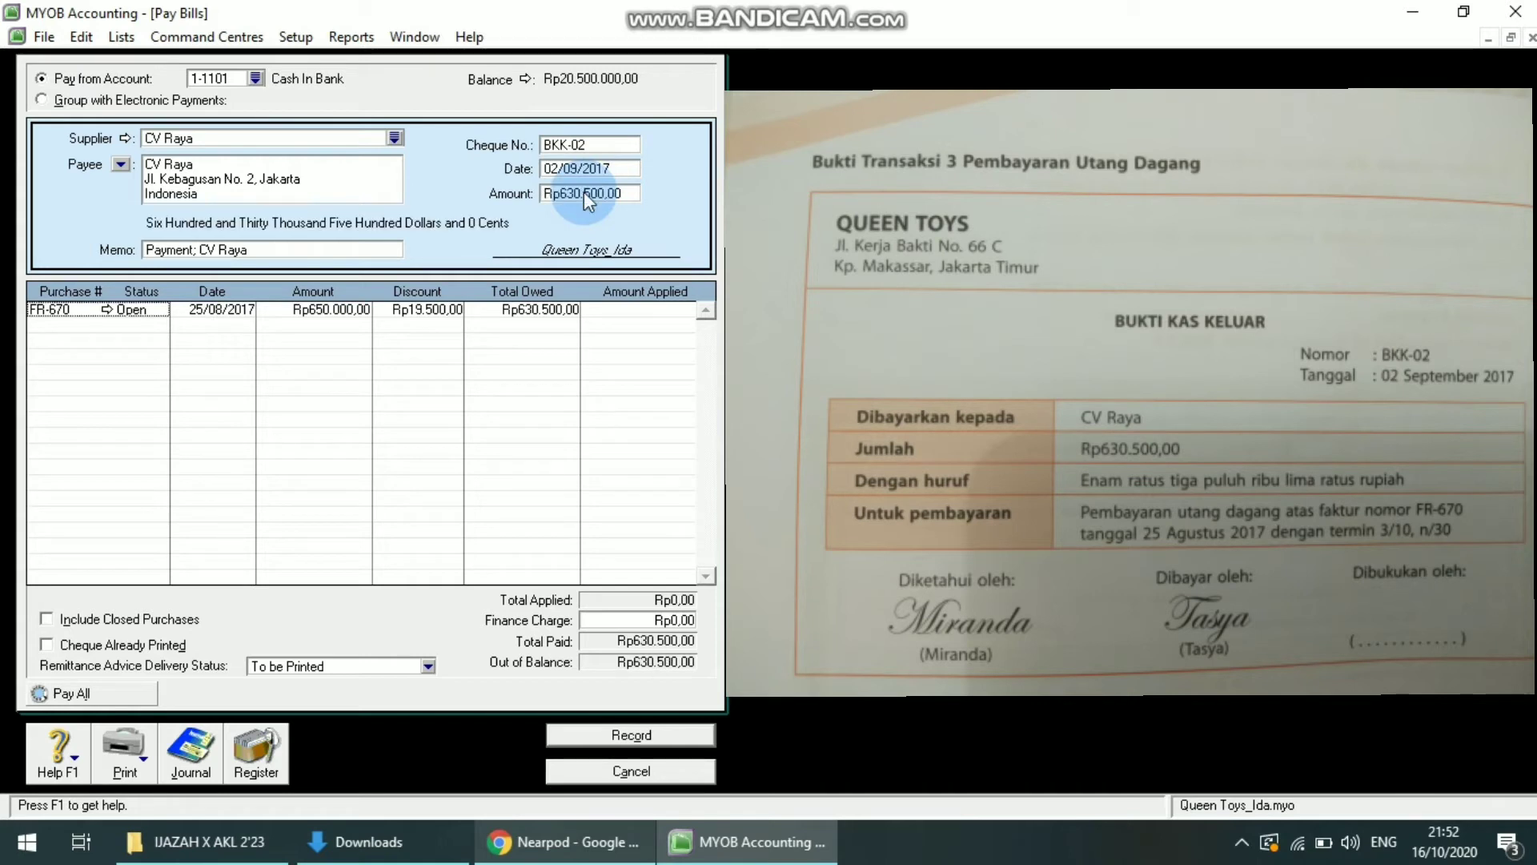
click(656, 309)
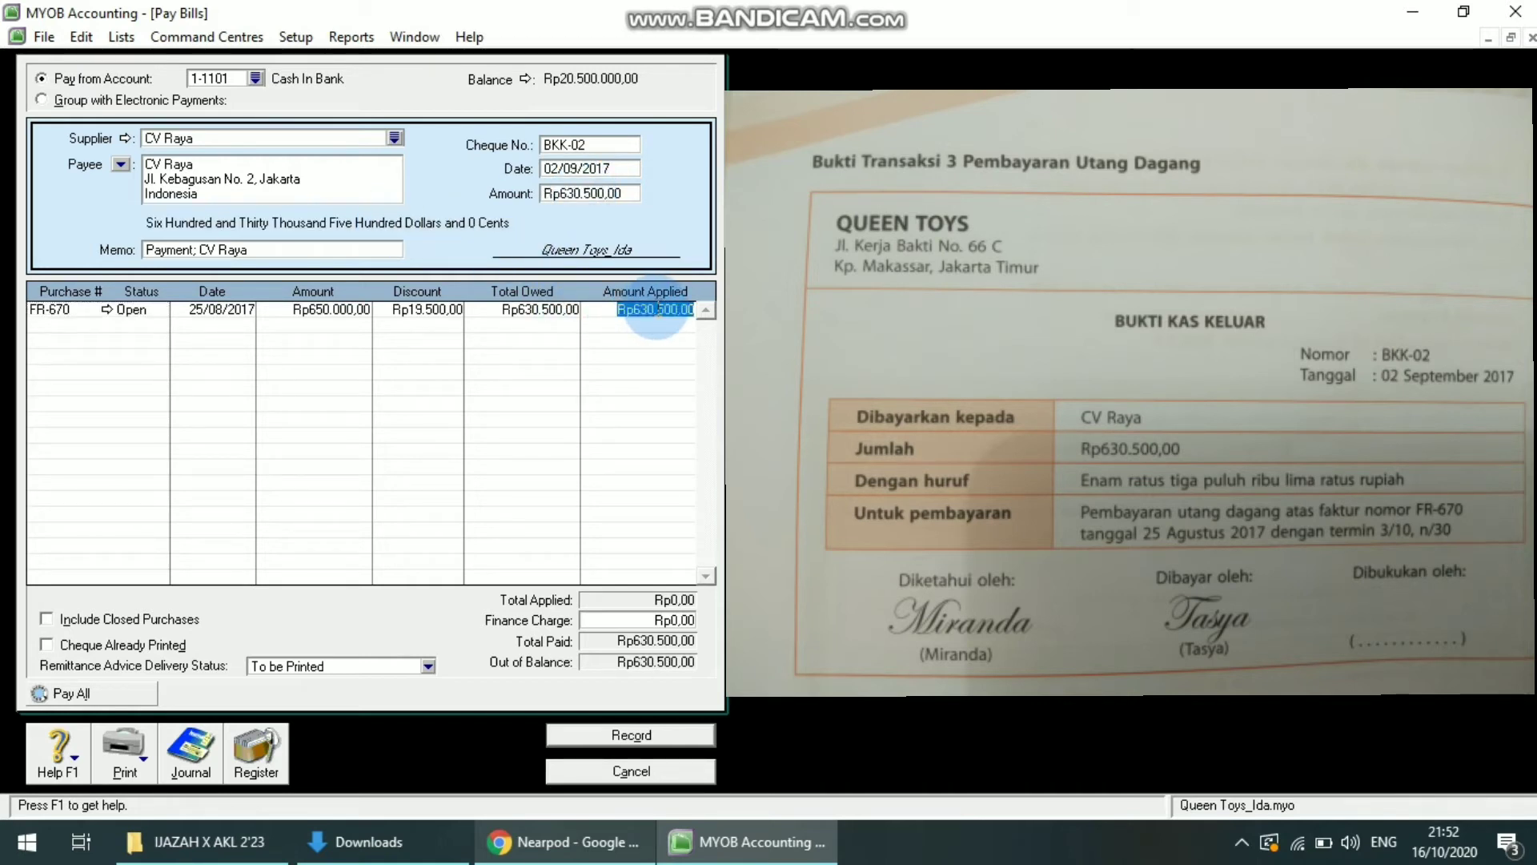
click(658, 619)
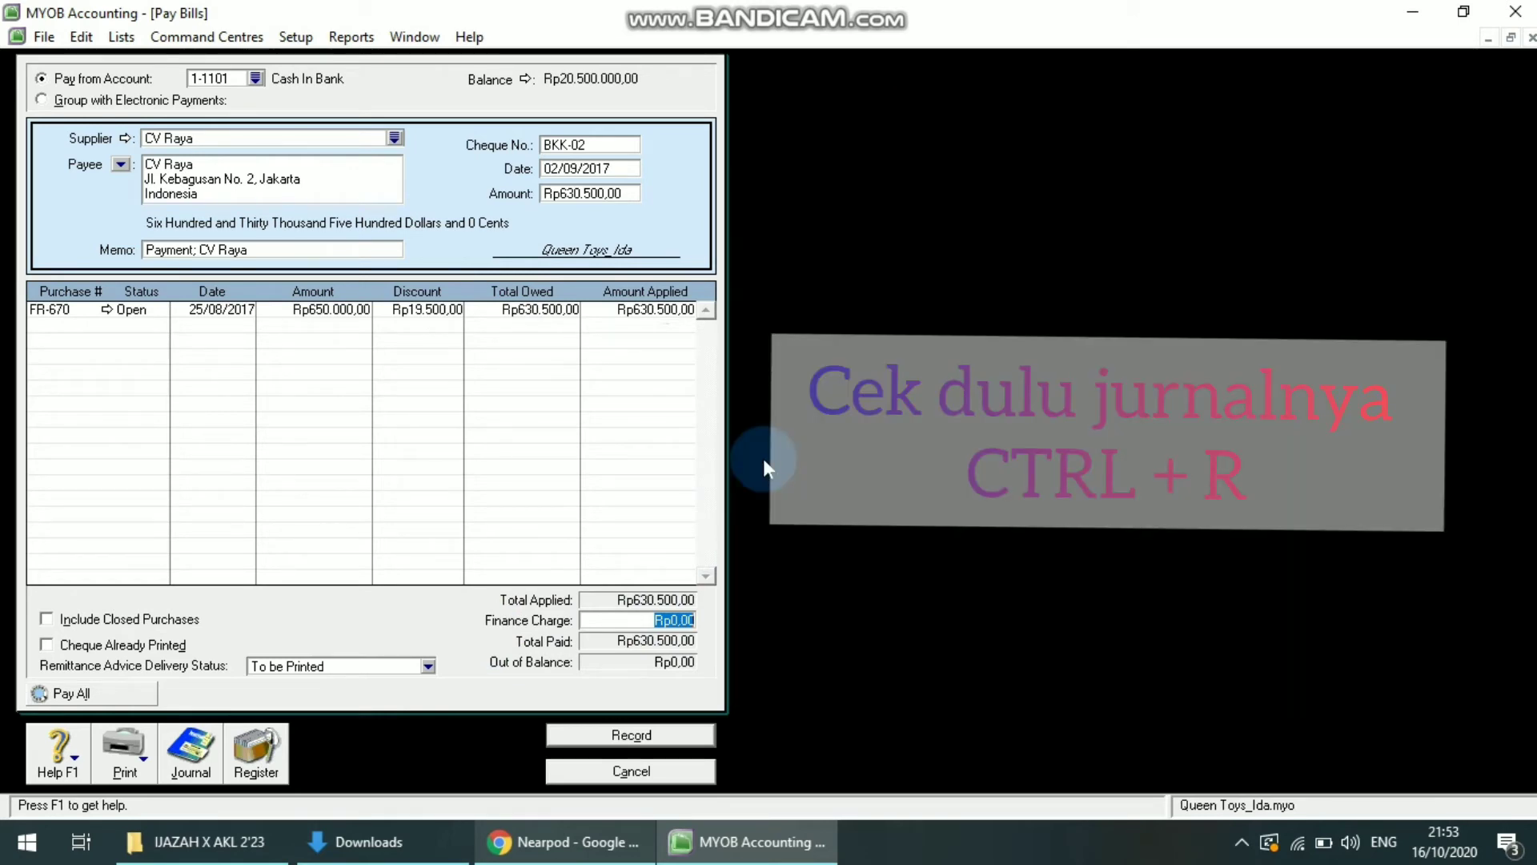
- Check the journal recap of the CV Raya payment and record it, leaving the discount's debit memo to print later
key(ctrl+r)
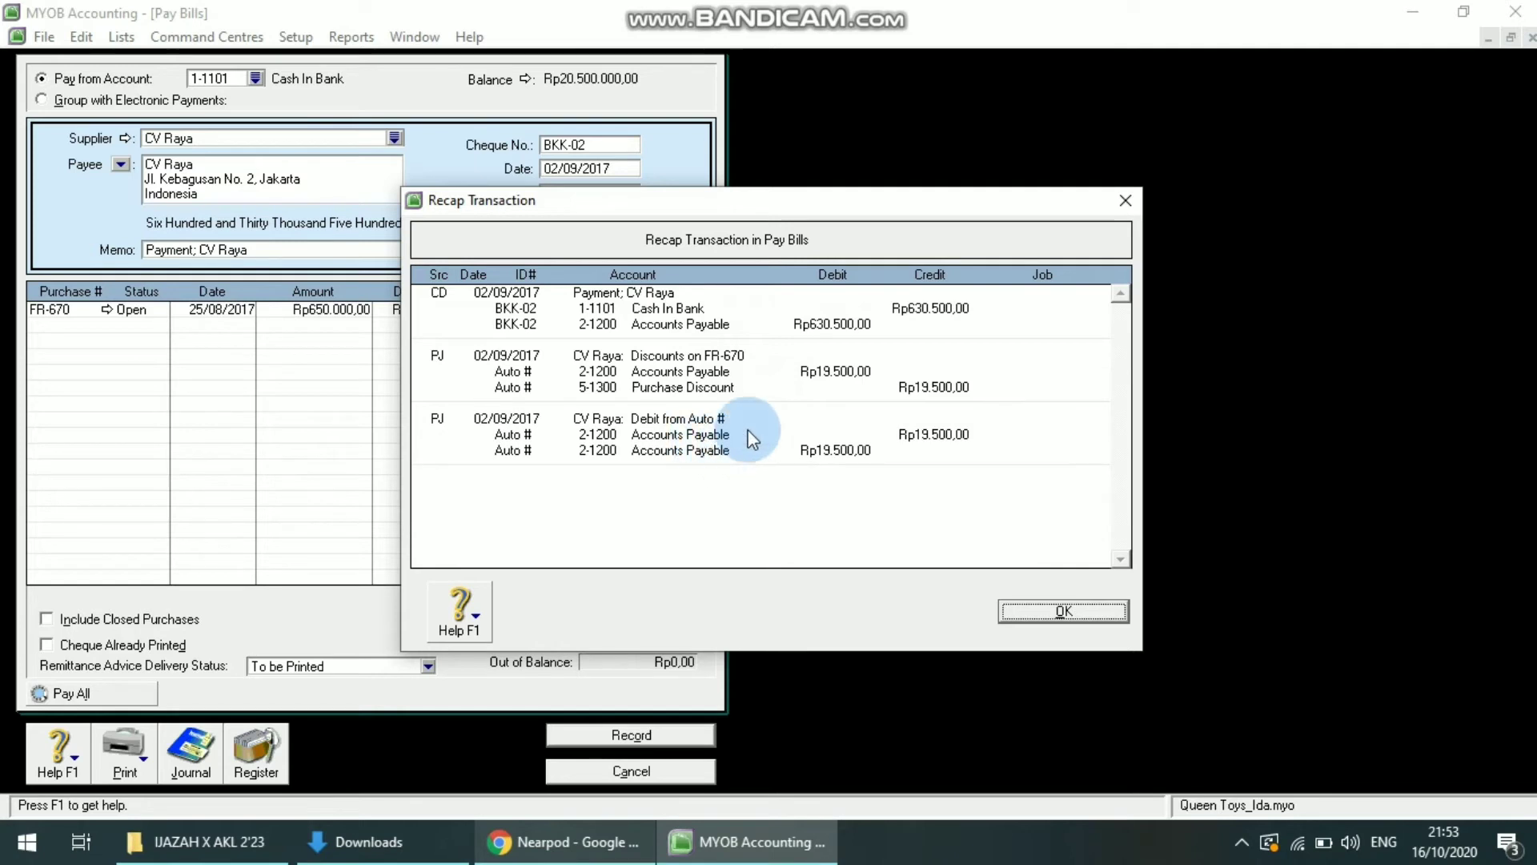
click(1028, 615)
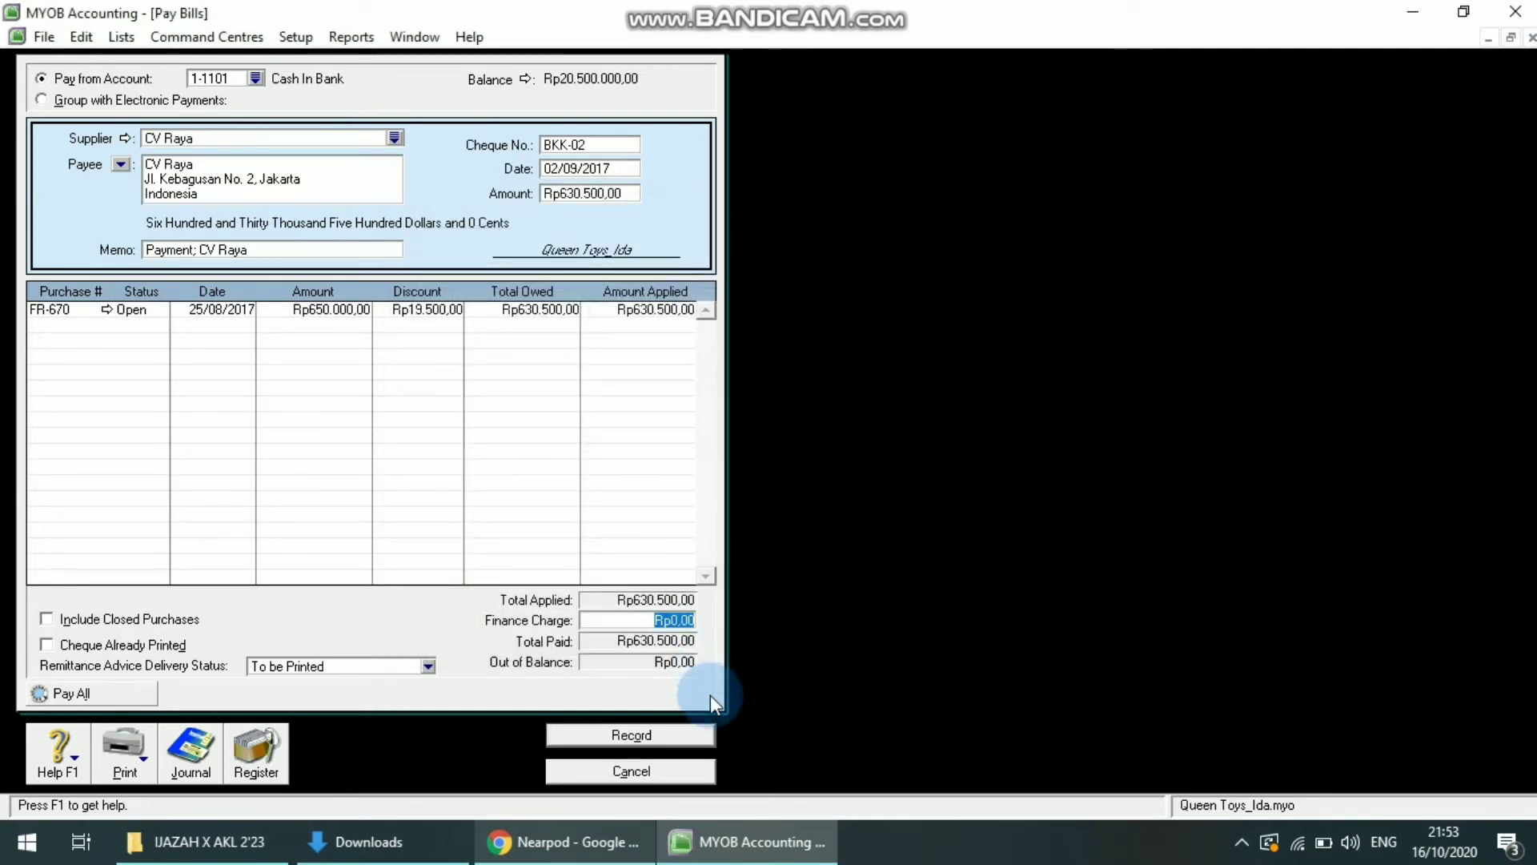
click(653, 735)
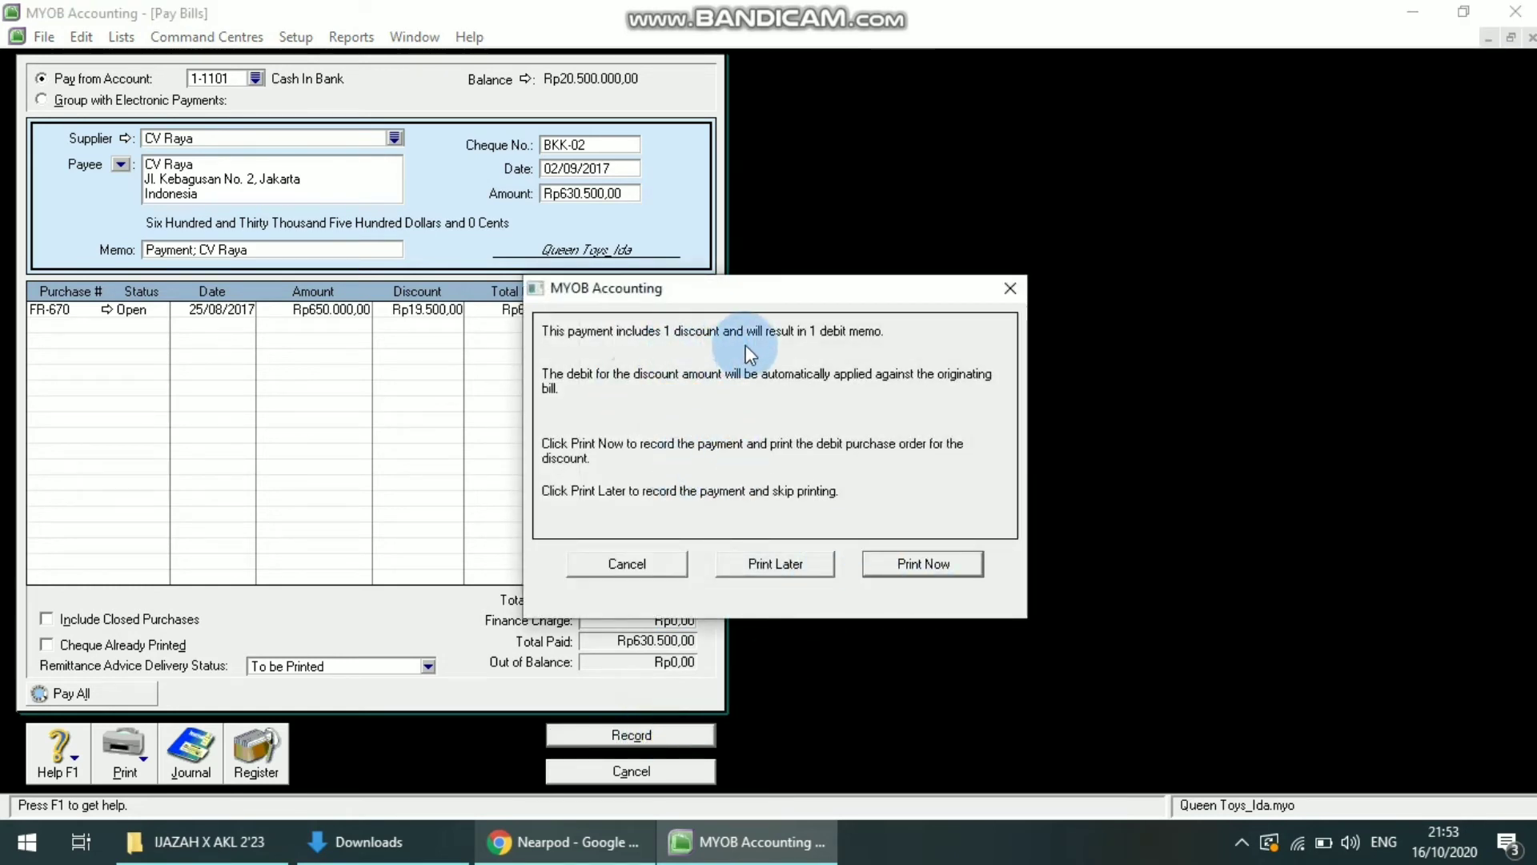
click(776, 563)
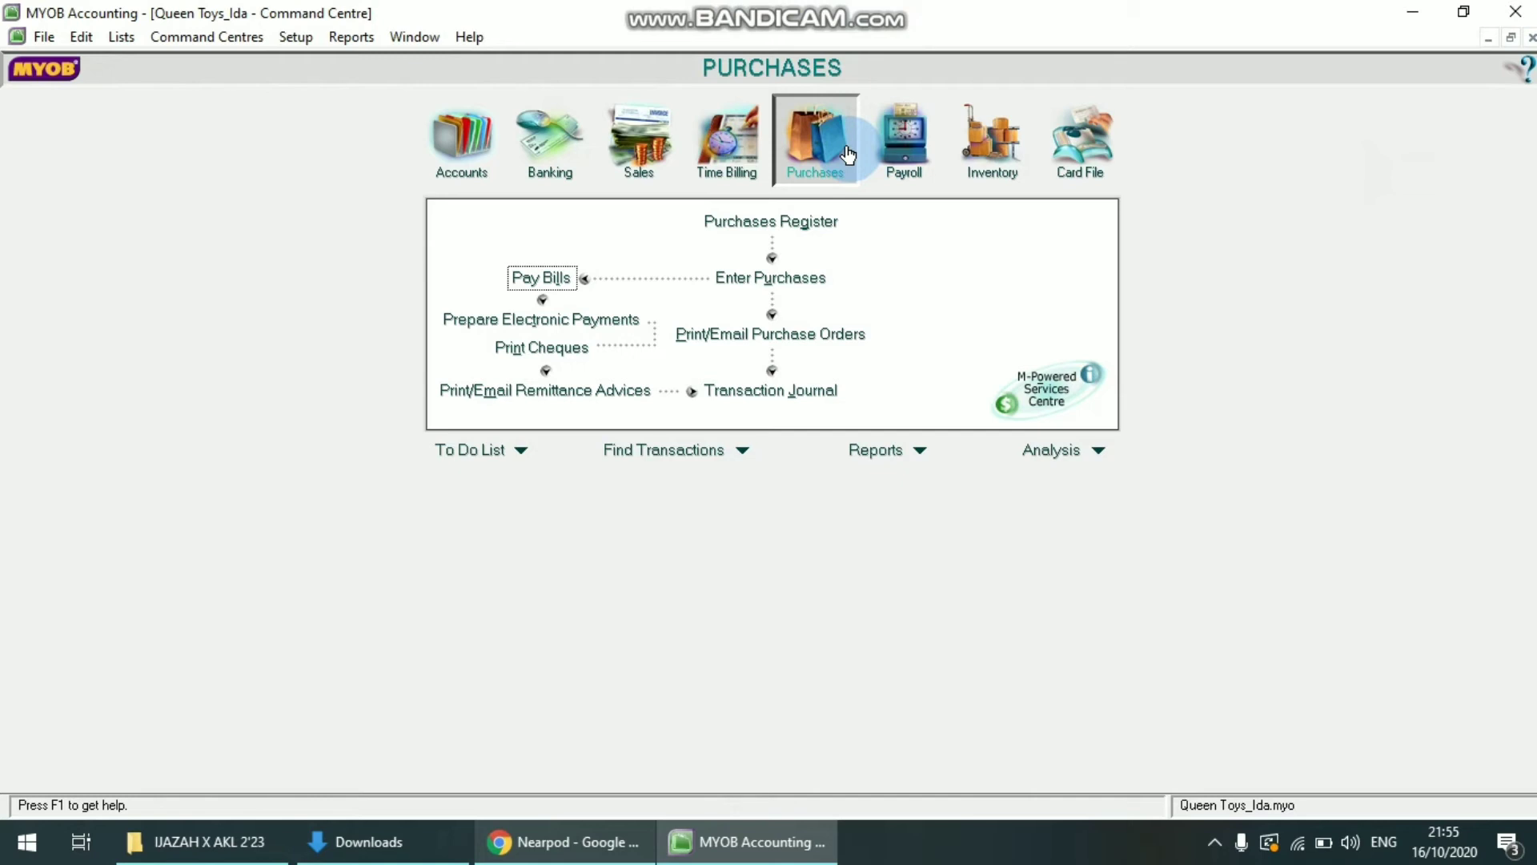
- Start a new invoice in the Sales command centre for the customer Pelanggan Tunai
click(645, 141)
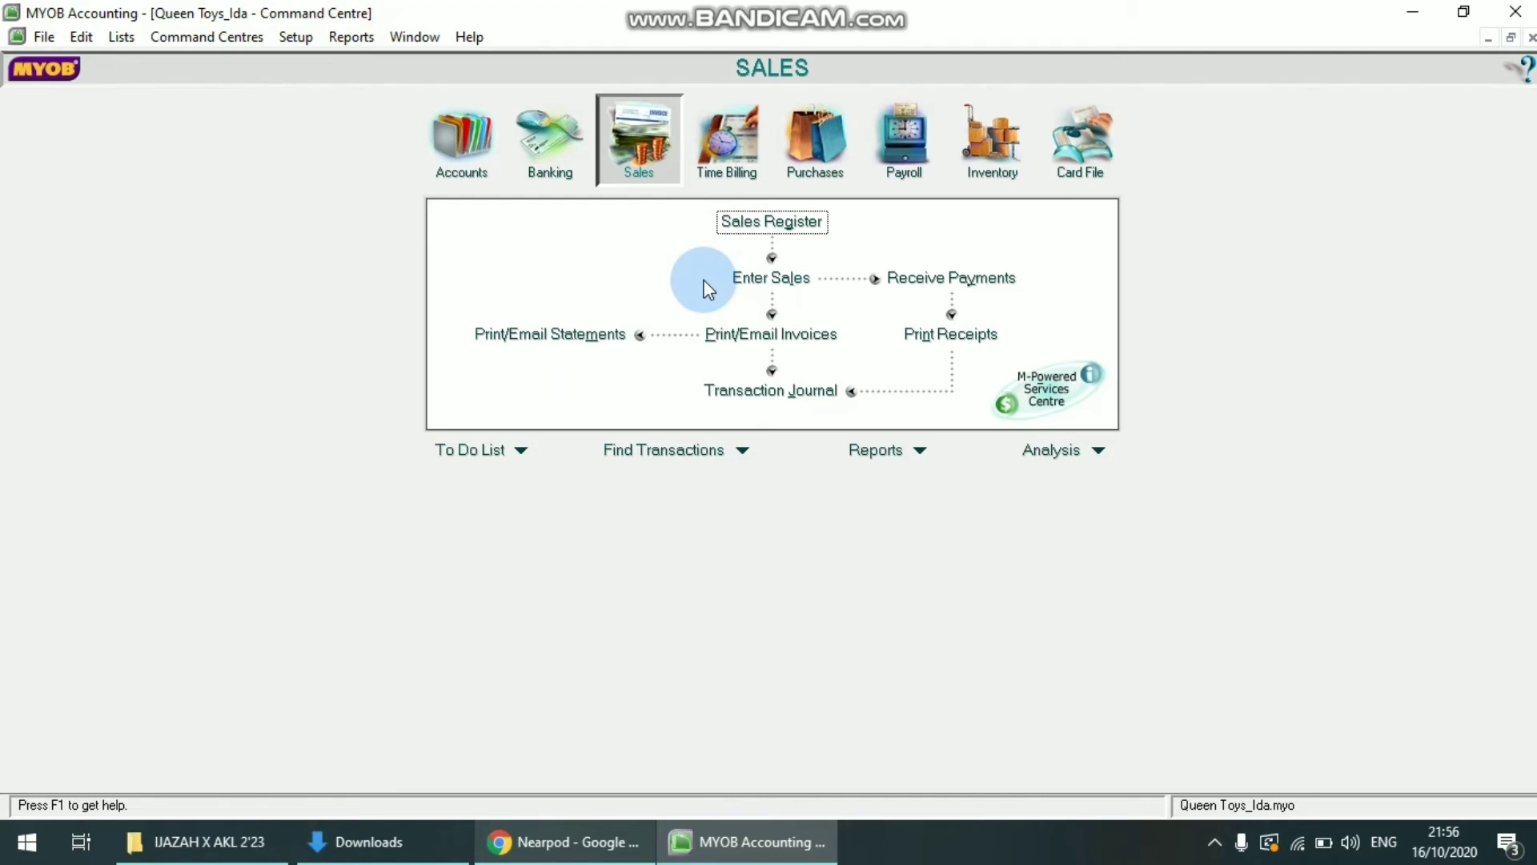
click(783, 286)
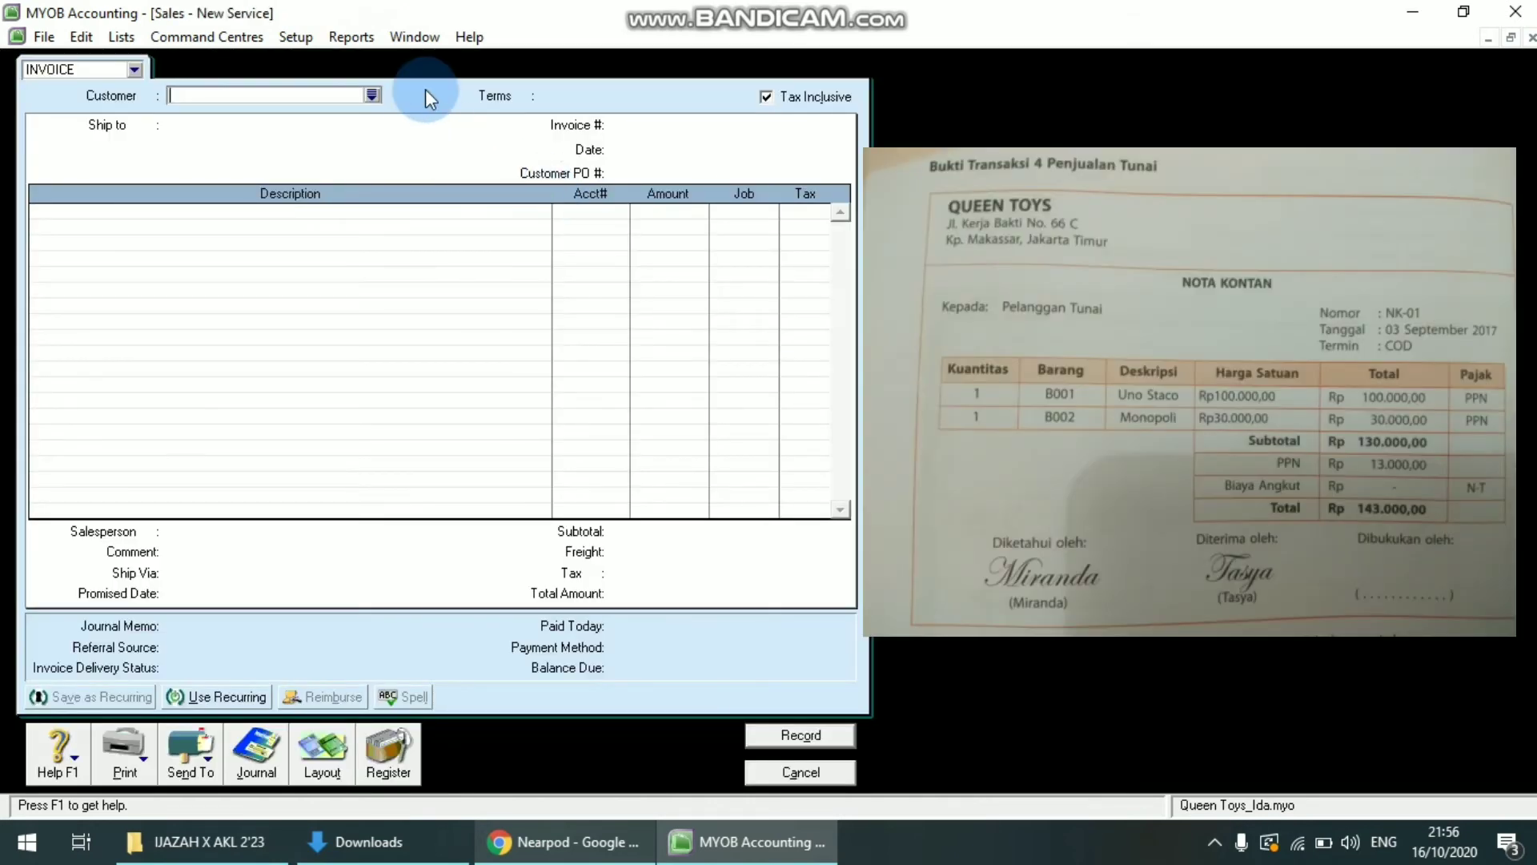
click(371, 96)
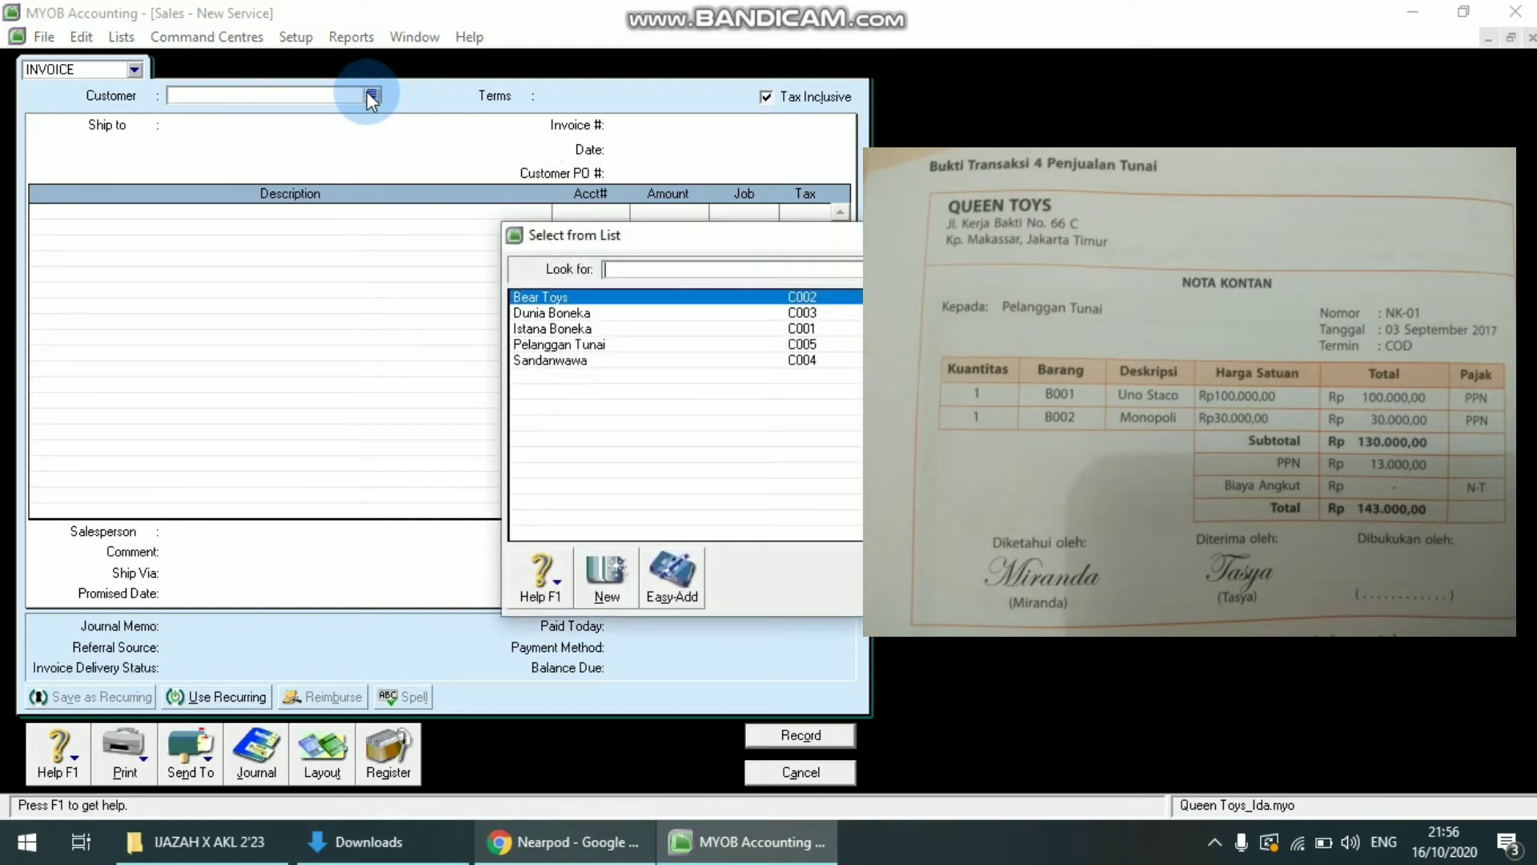
click(623, 346)
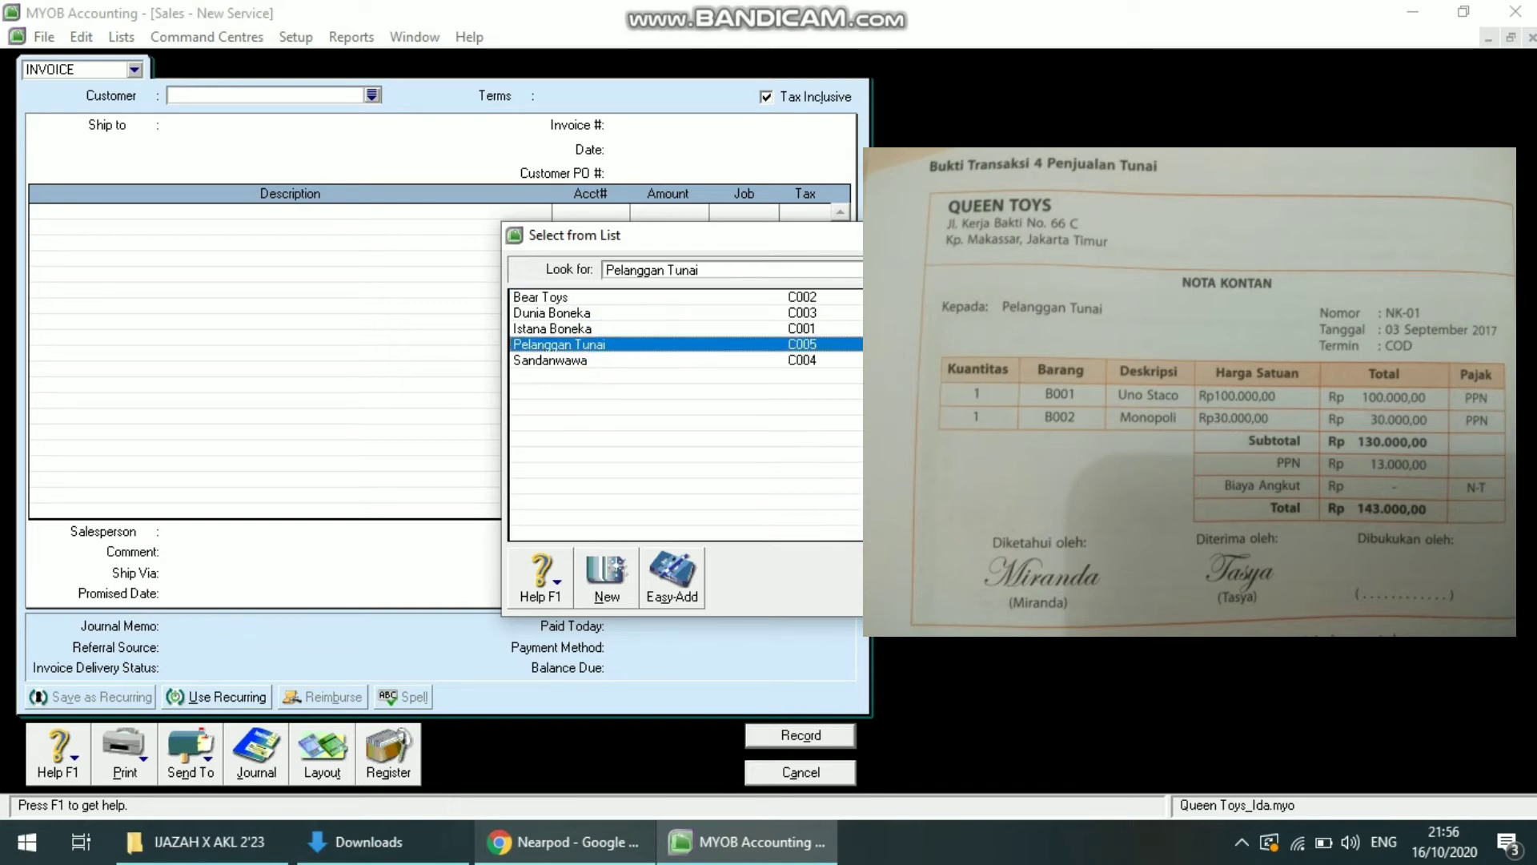
key(Return)
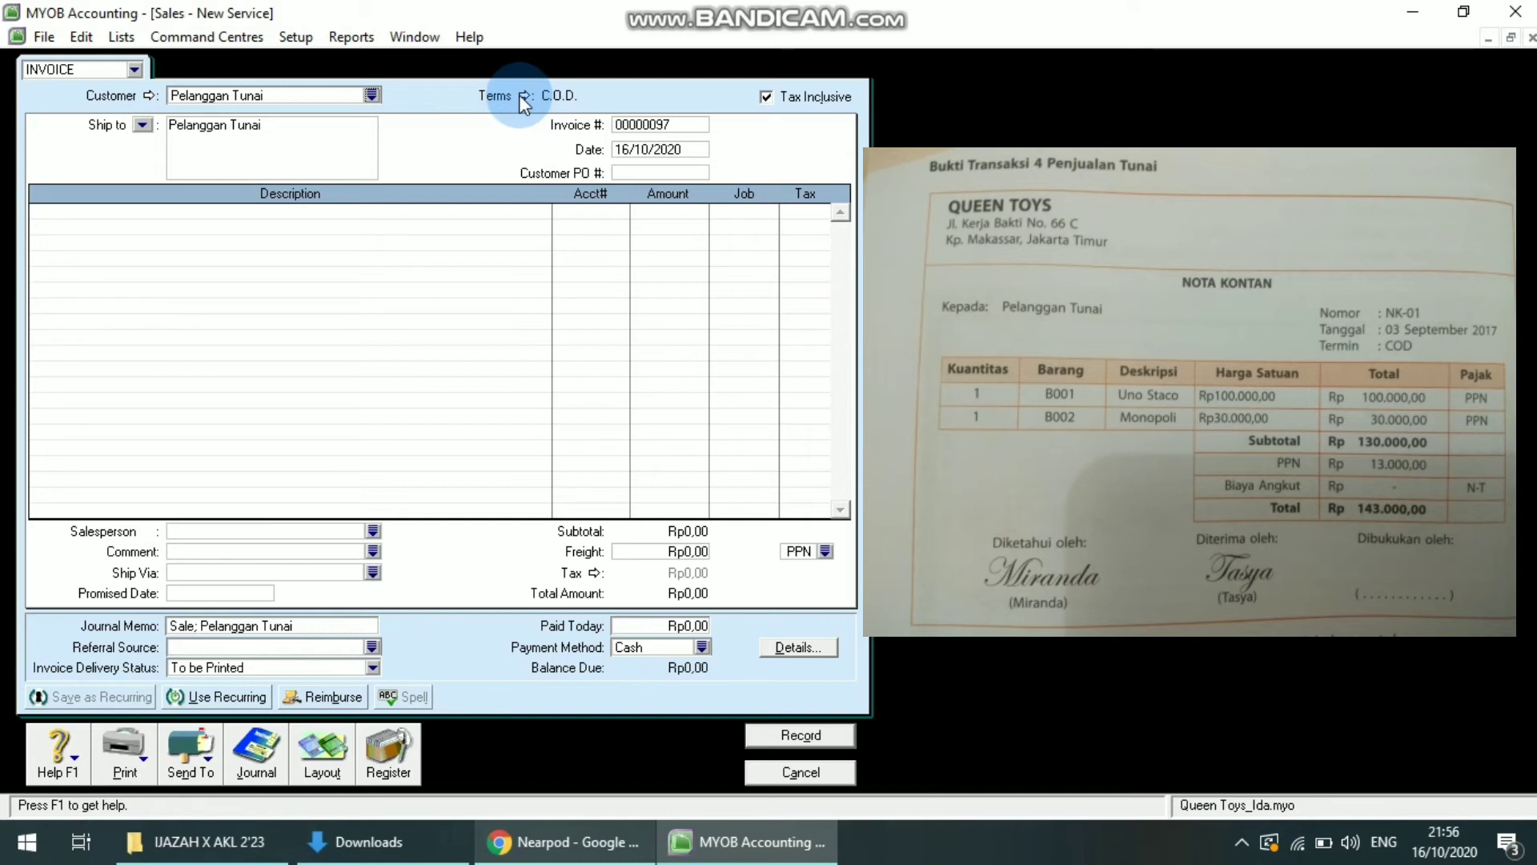
- Make the Pelanggan Tunai invoice tax exclusive, with invoice number NK-01 and date 03/09/2017
click(766, 97)
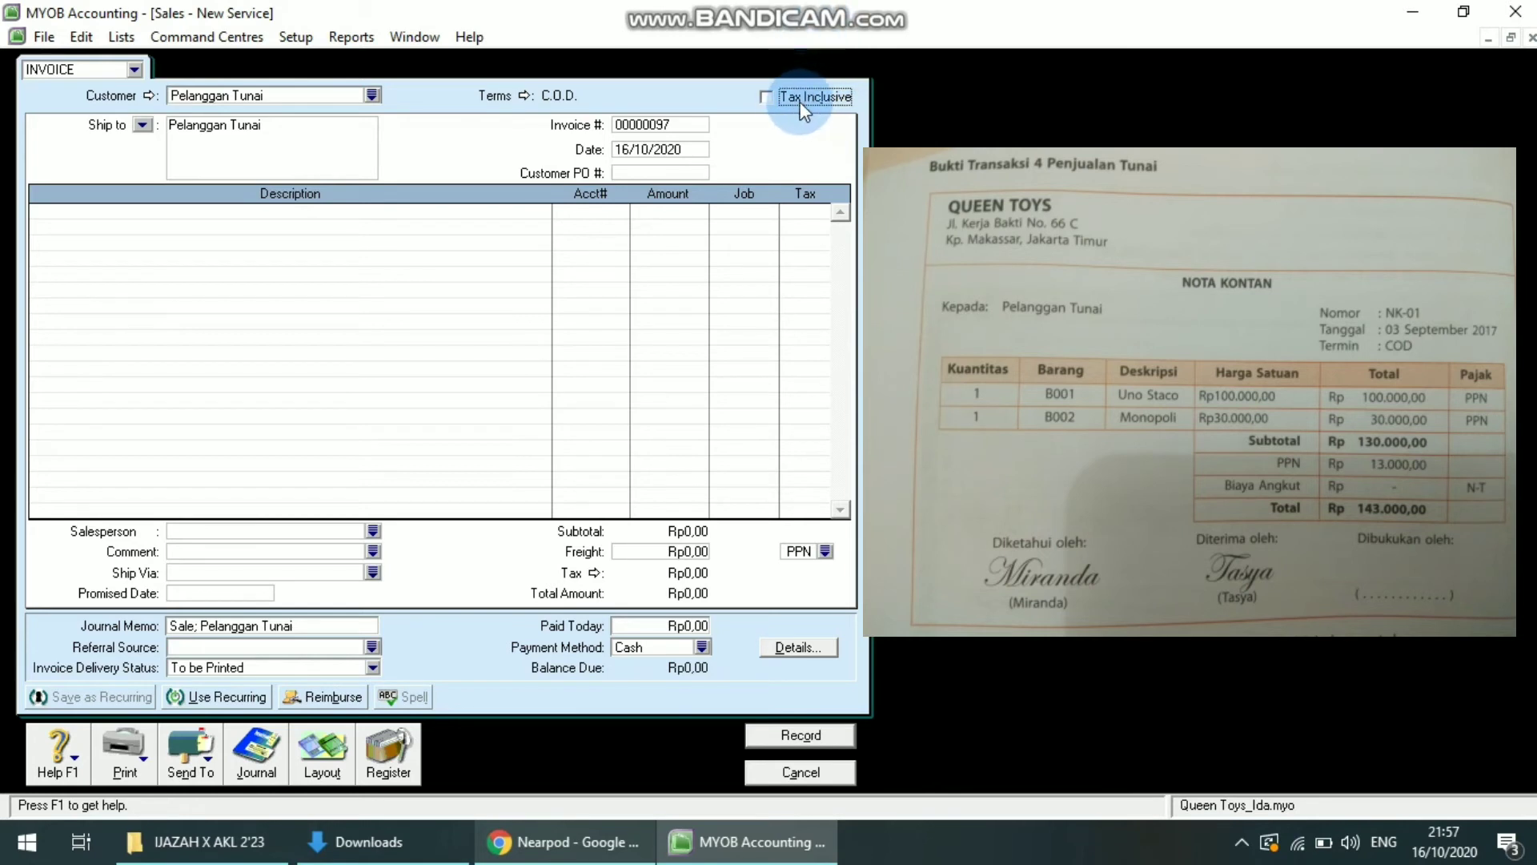
click(662, 124)
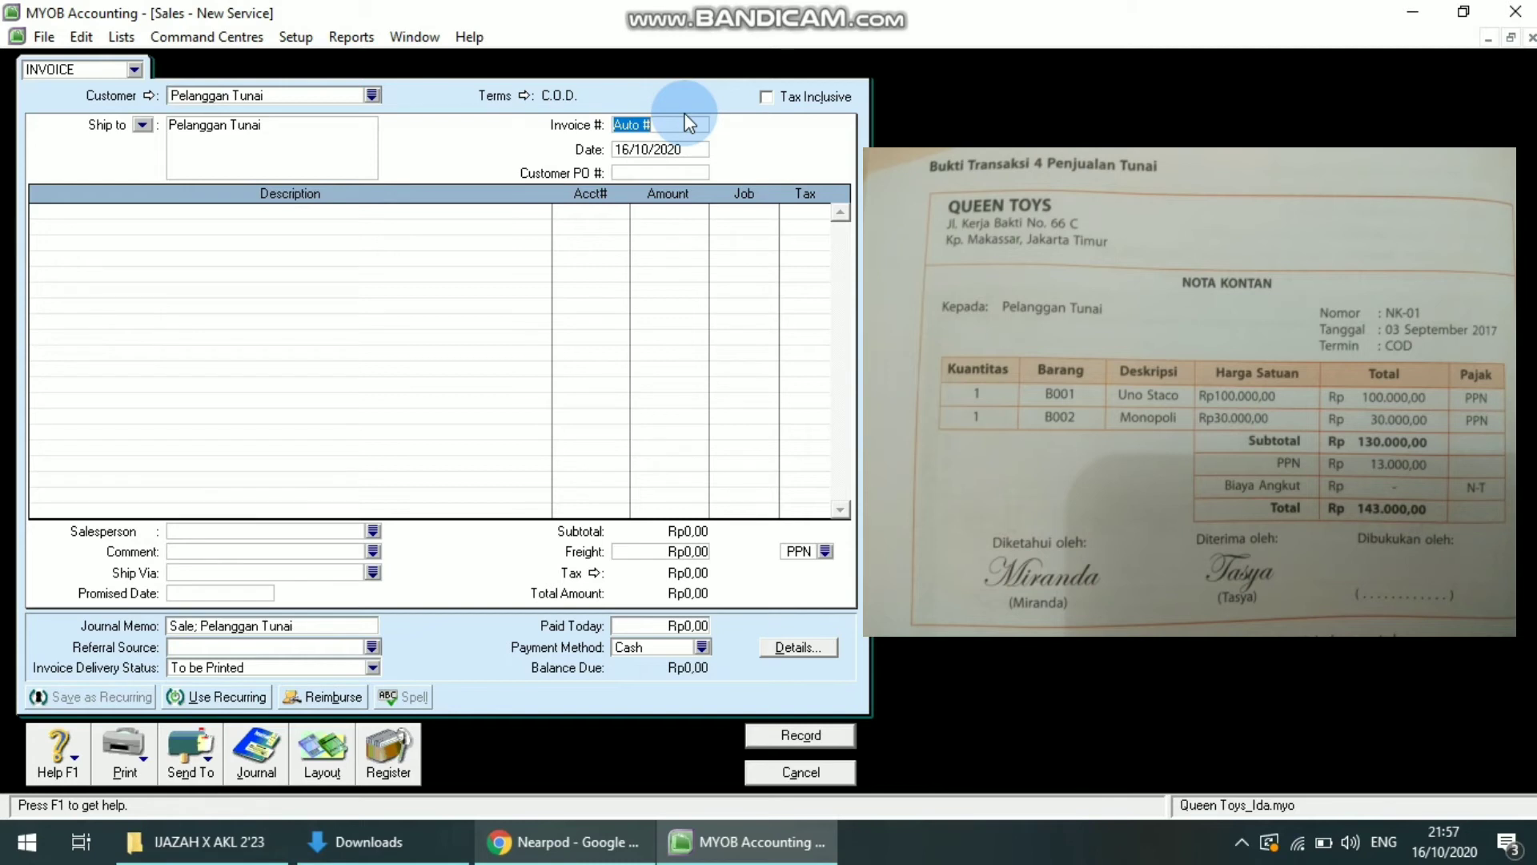
text(NK-01)
click(645, 149)
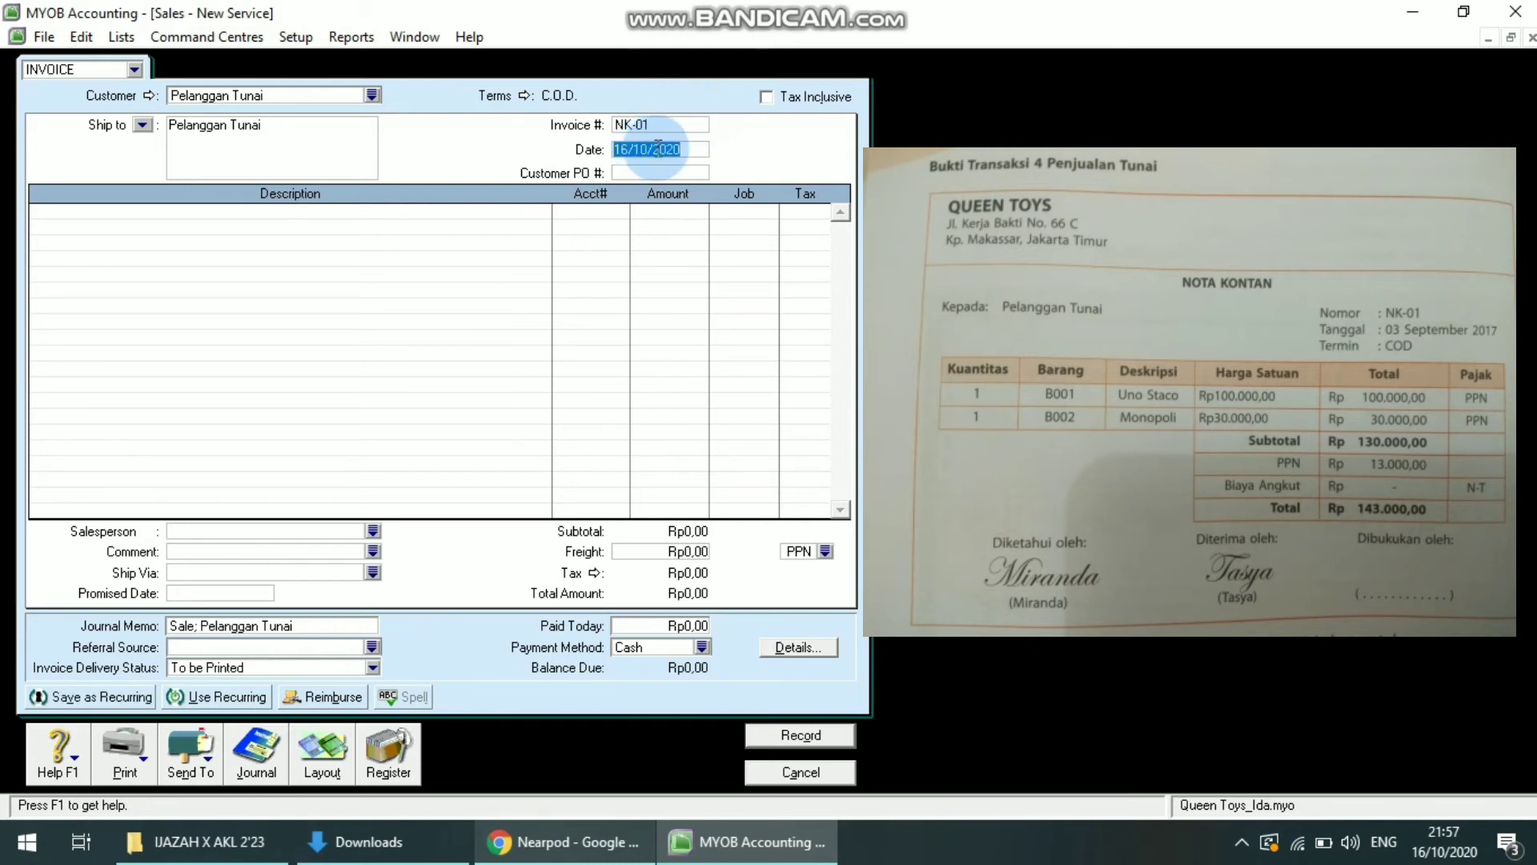
text(03/09/2017)
click(661, 170)
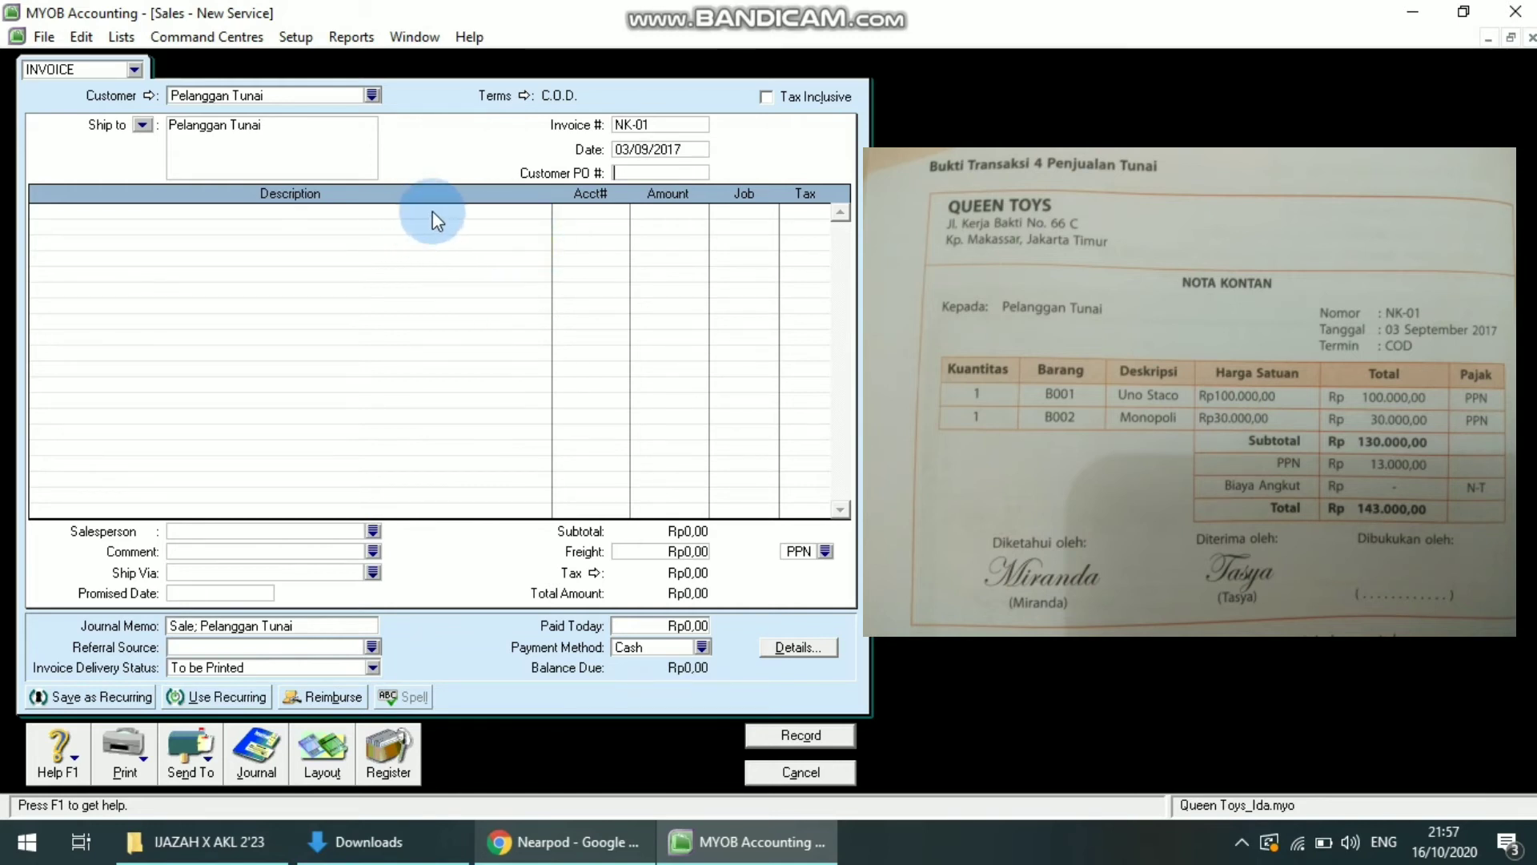
- Switch the sales invoice from the Service layout to the Item layout
click(473, 216)
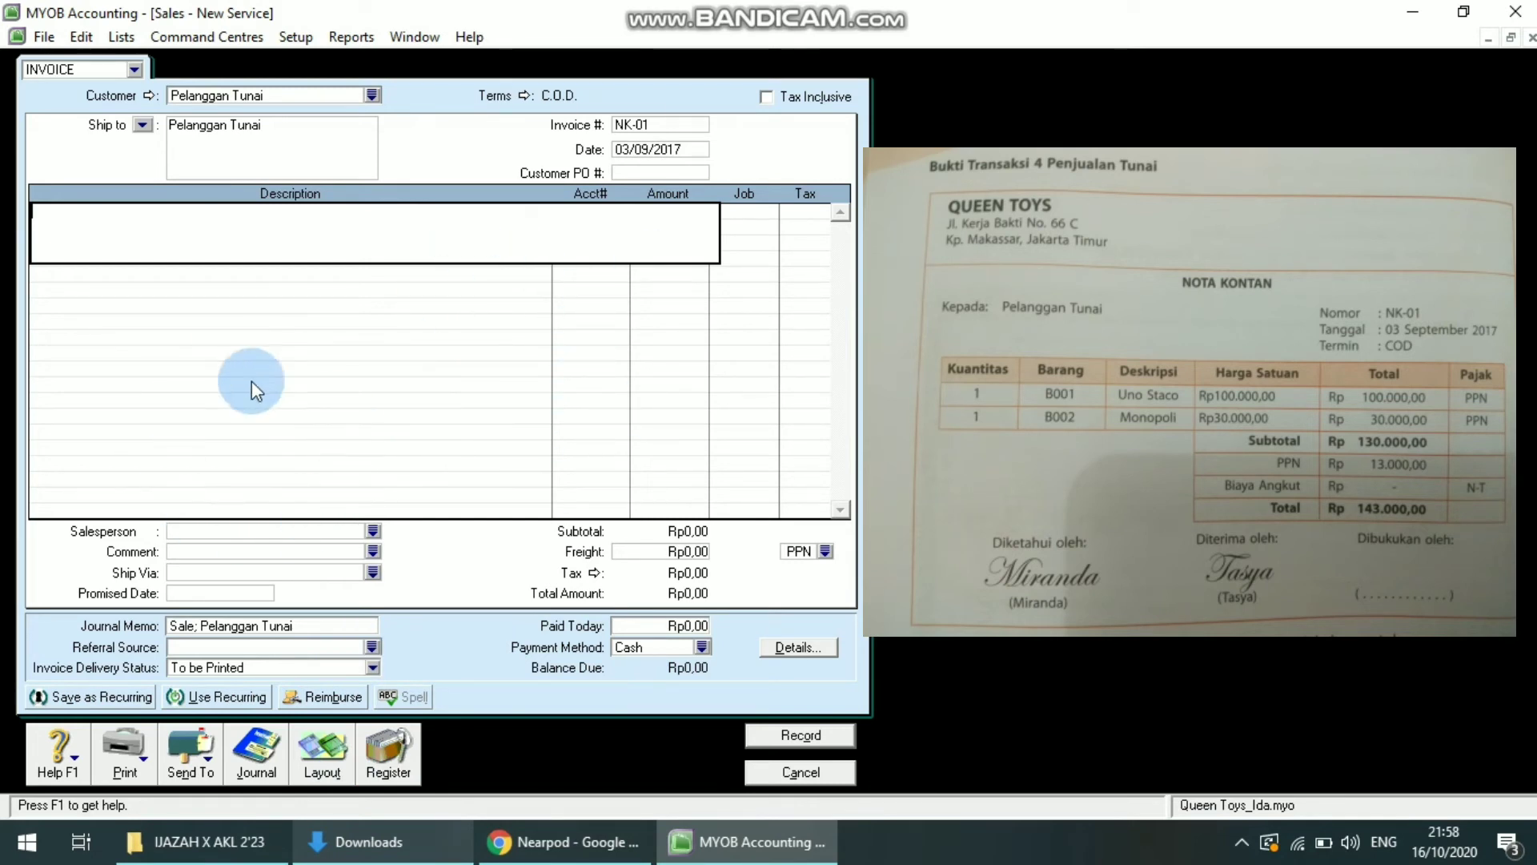
click(323, 774)
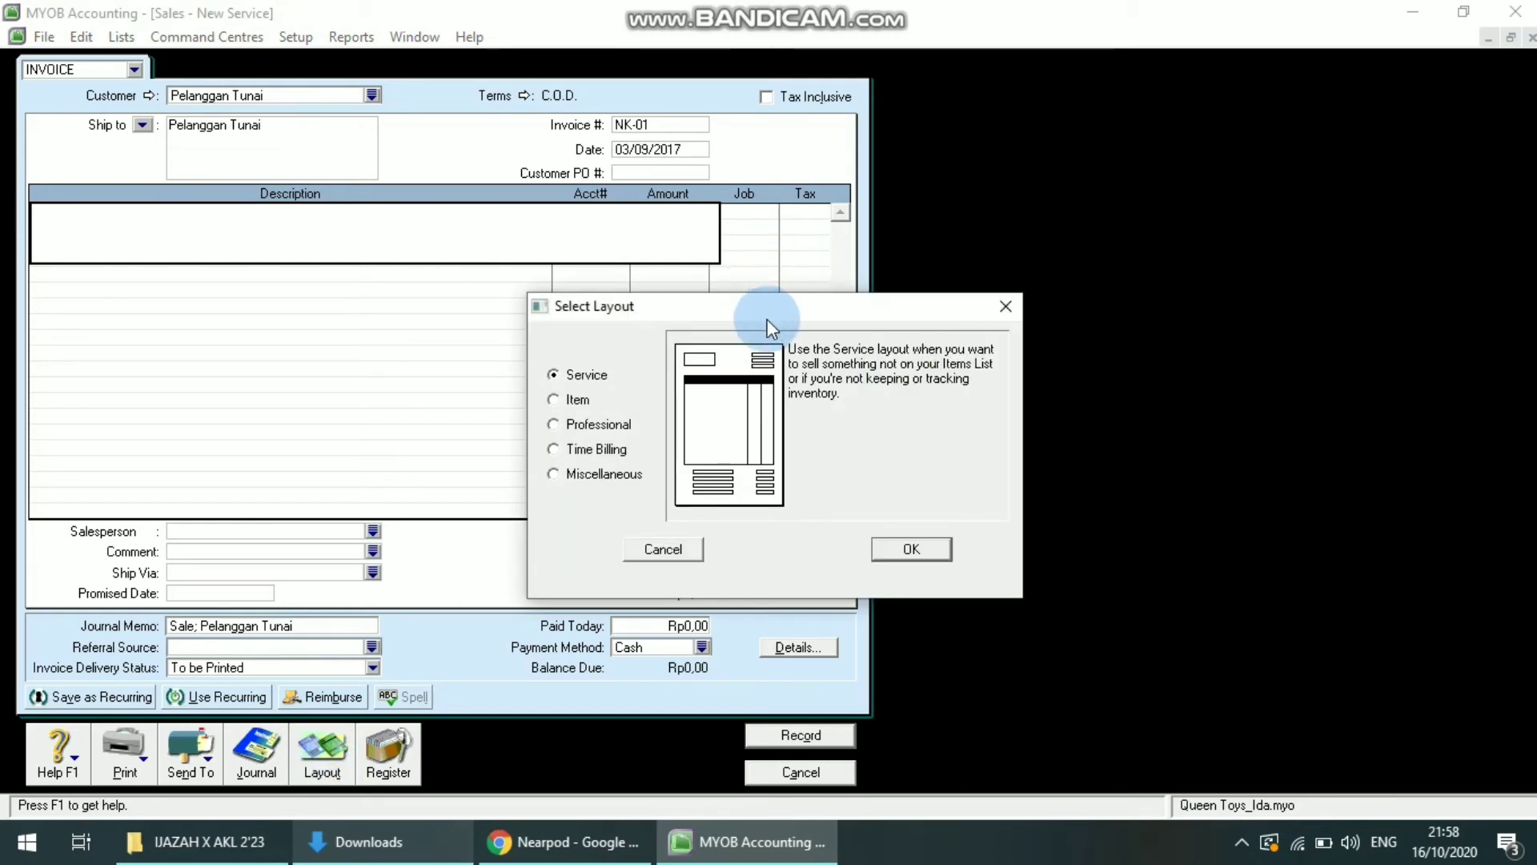
drag(726, 318, 762, 274)
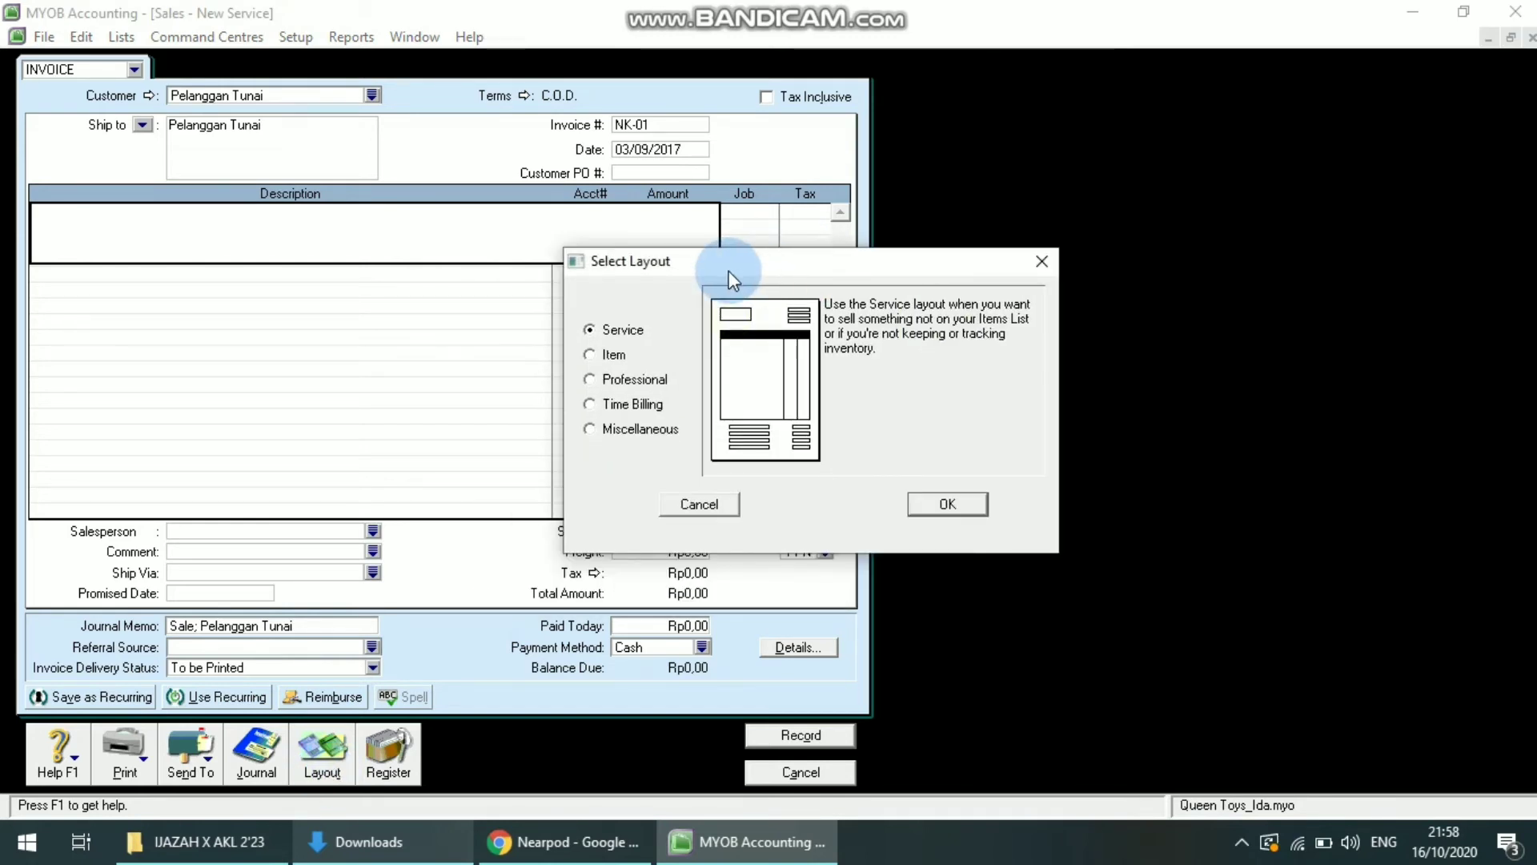
click(599, 357)
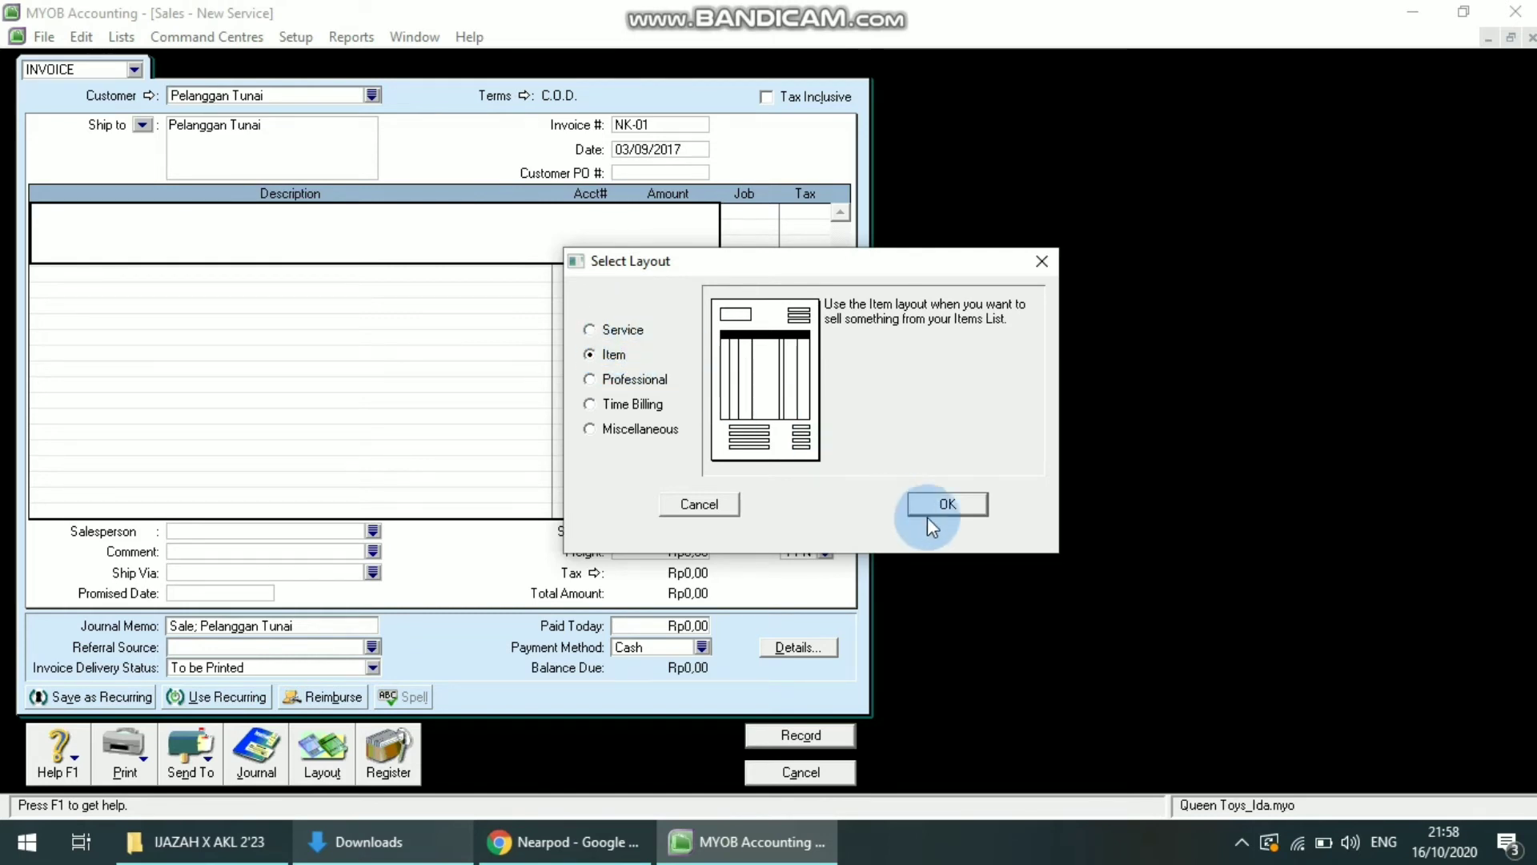
click(945, 502)
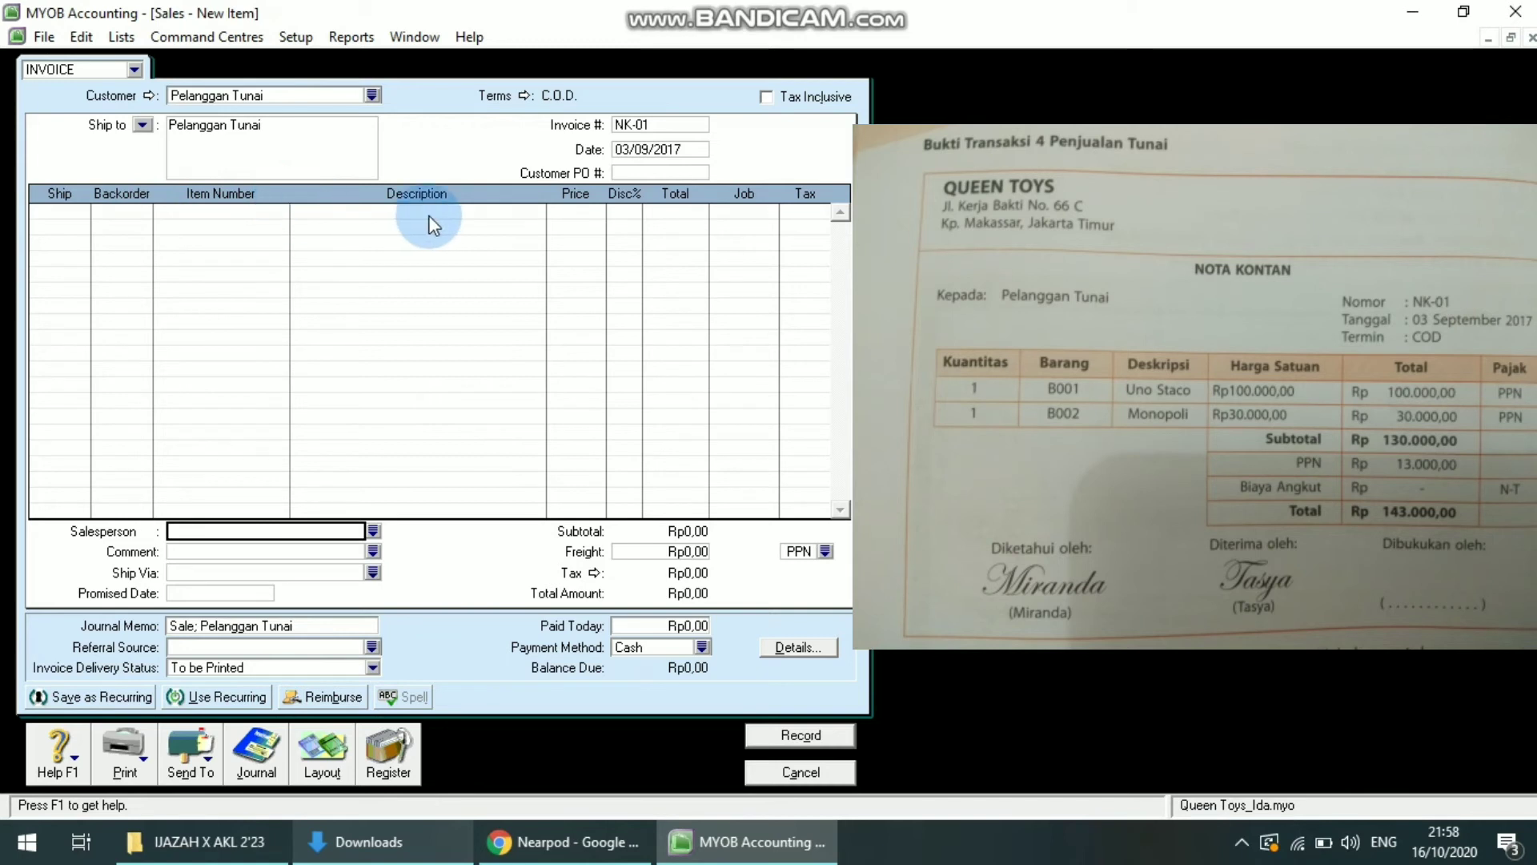
- Add an invoice line shipping 1 unit of item B001 Uno Staco at a price of 100000
click(82, 213)
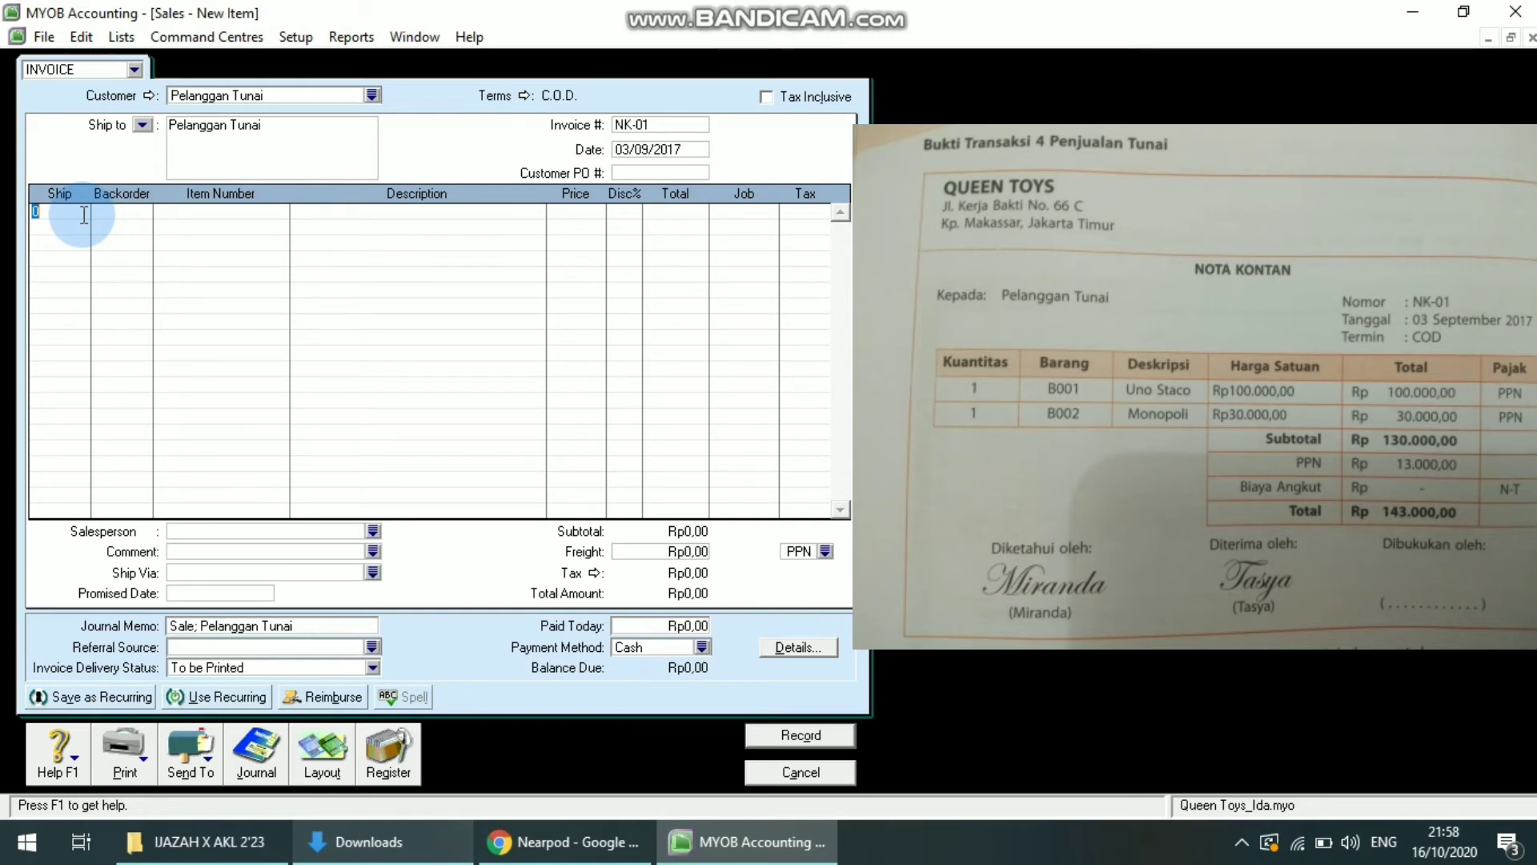
text(1)
key(Tab)
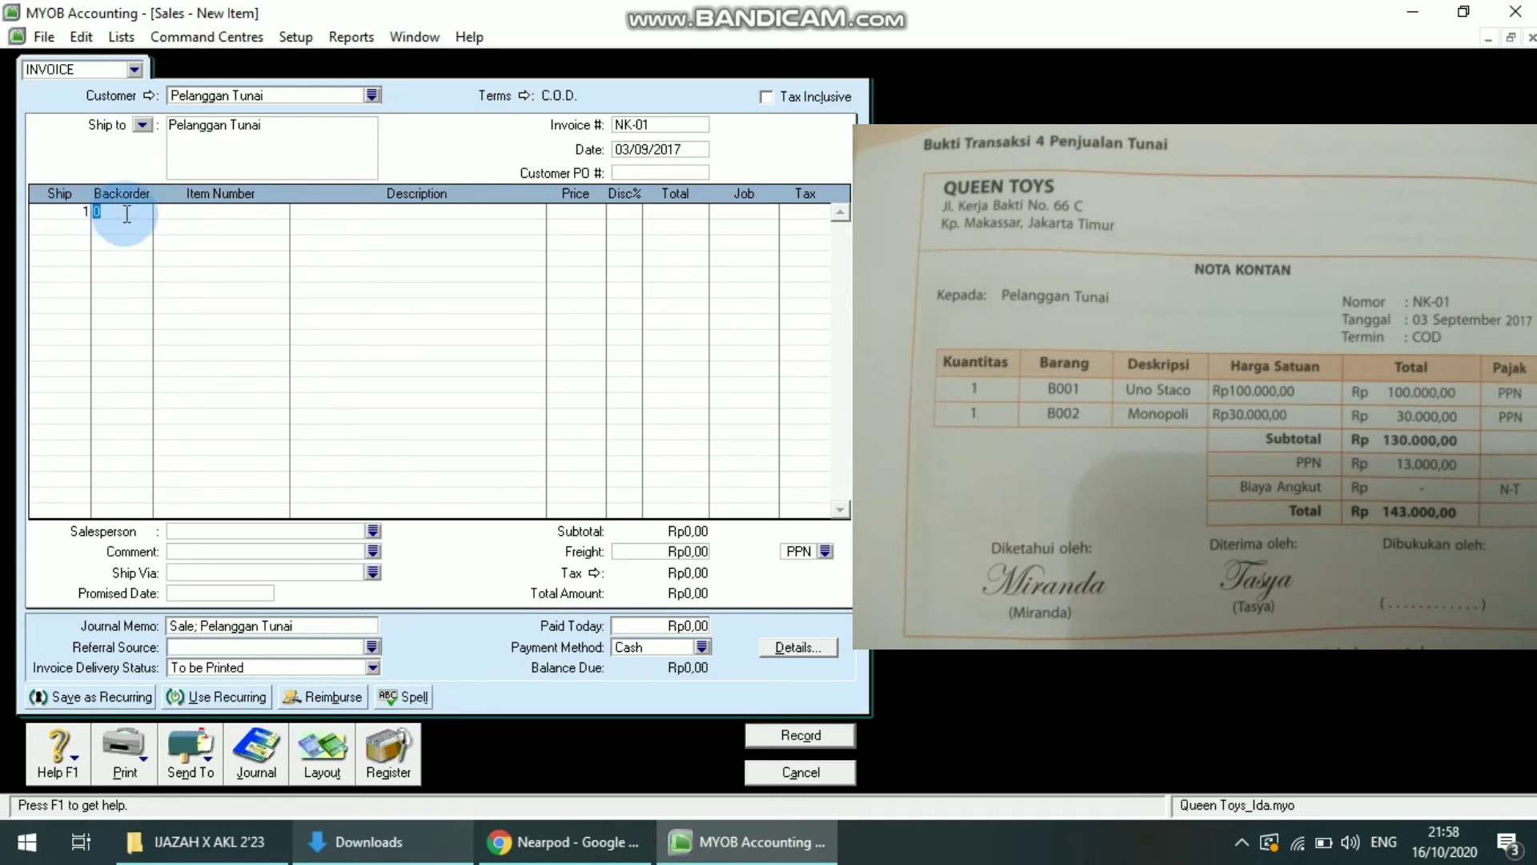
click(175, 213)
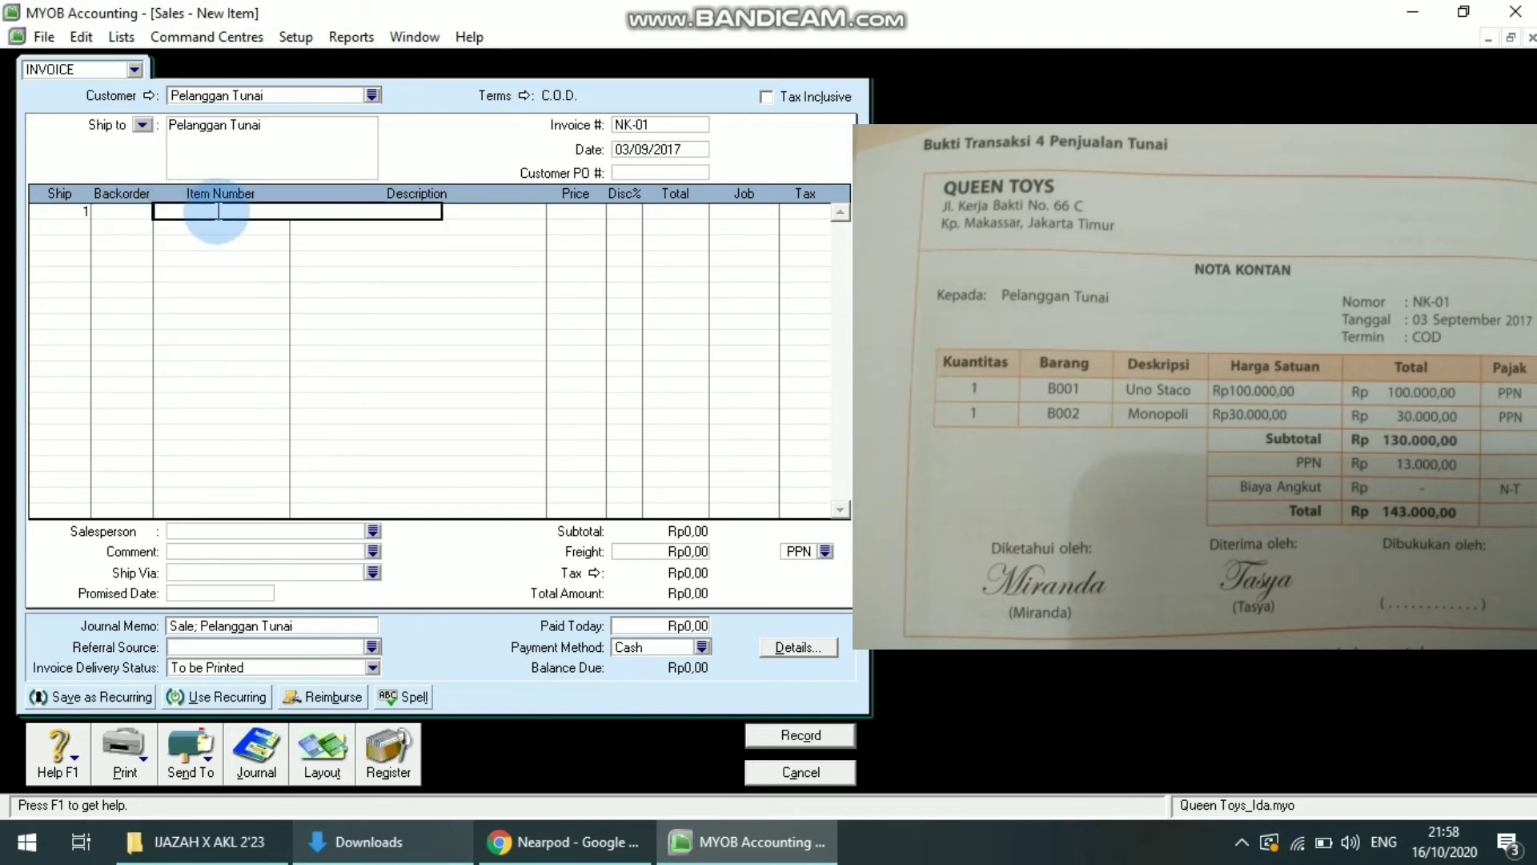
click(216, 210)
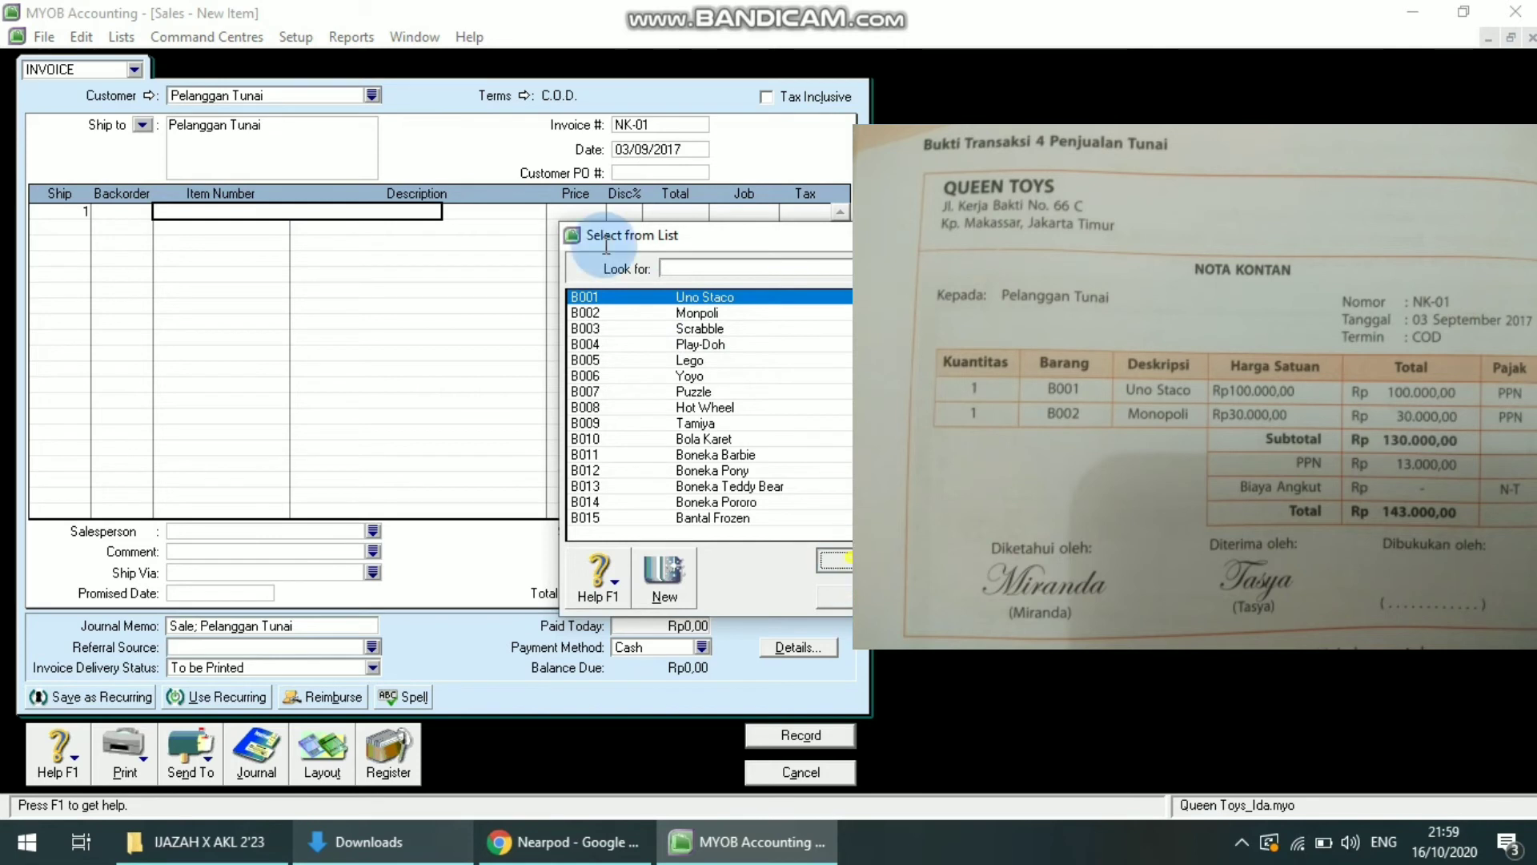
key(Return)
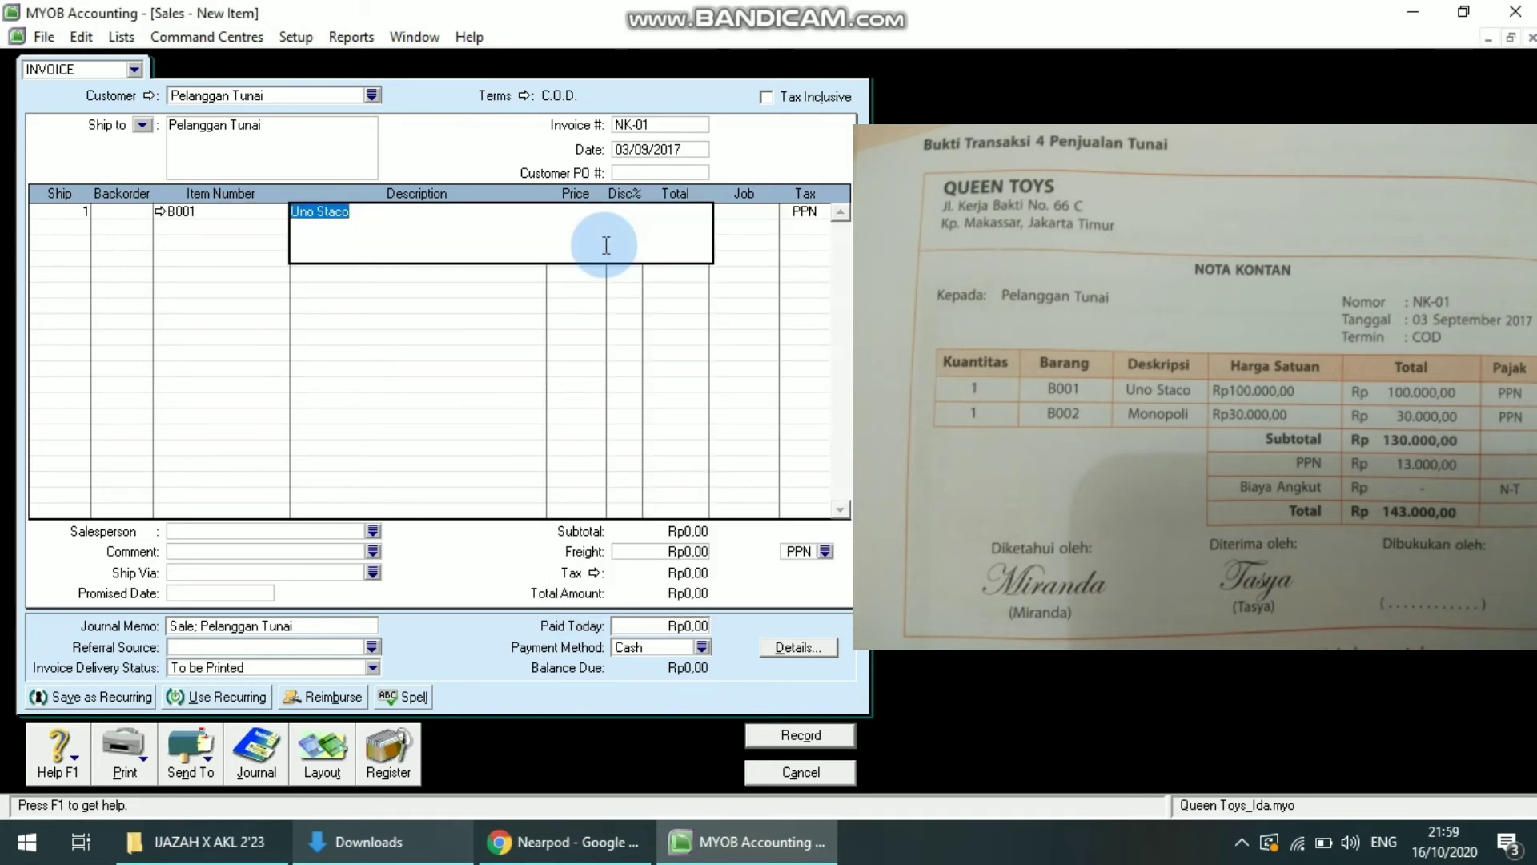
key(Tab)
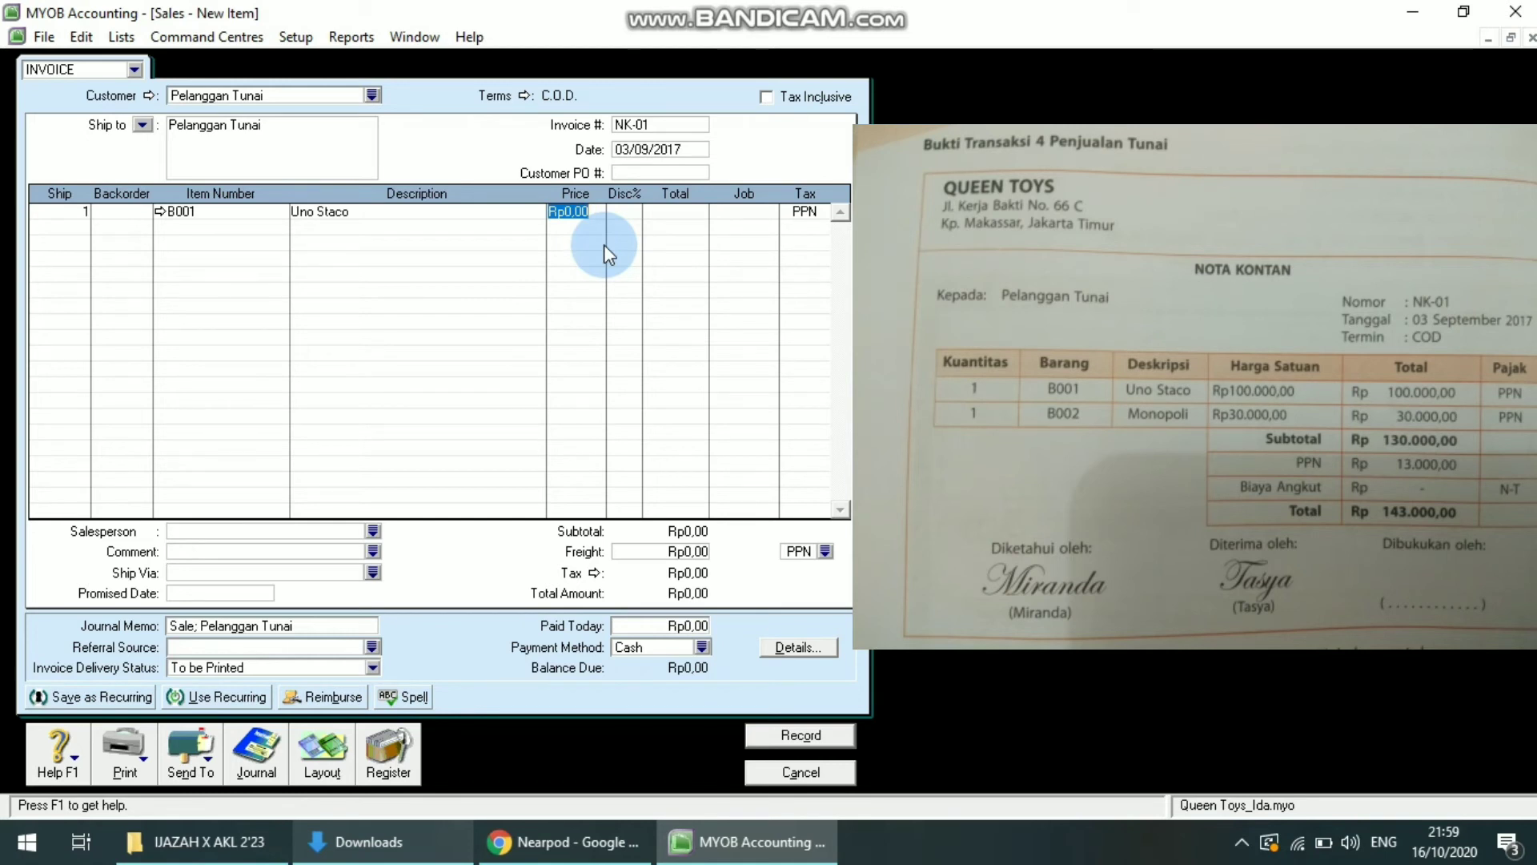
text(100000)
key(Tab)
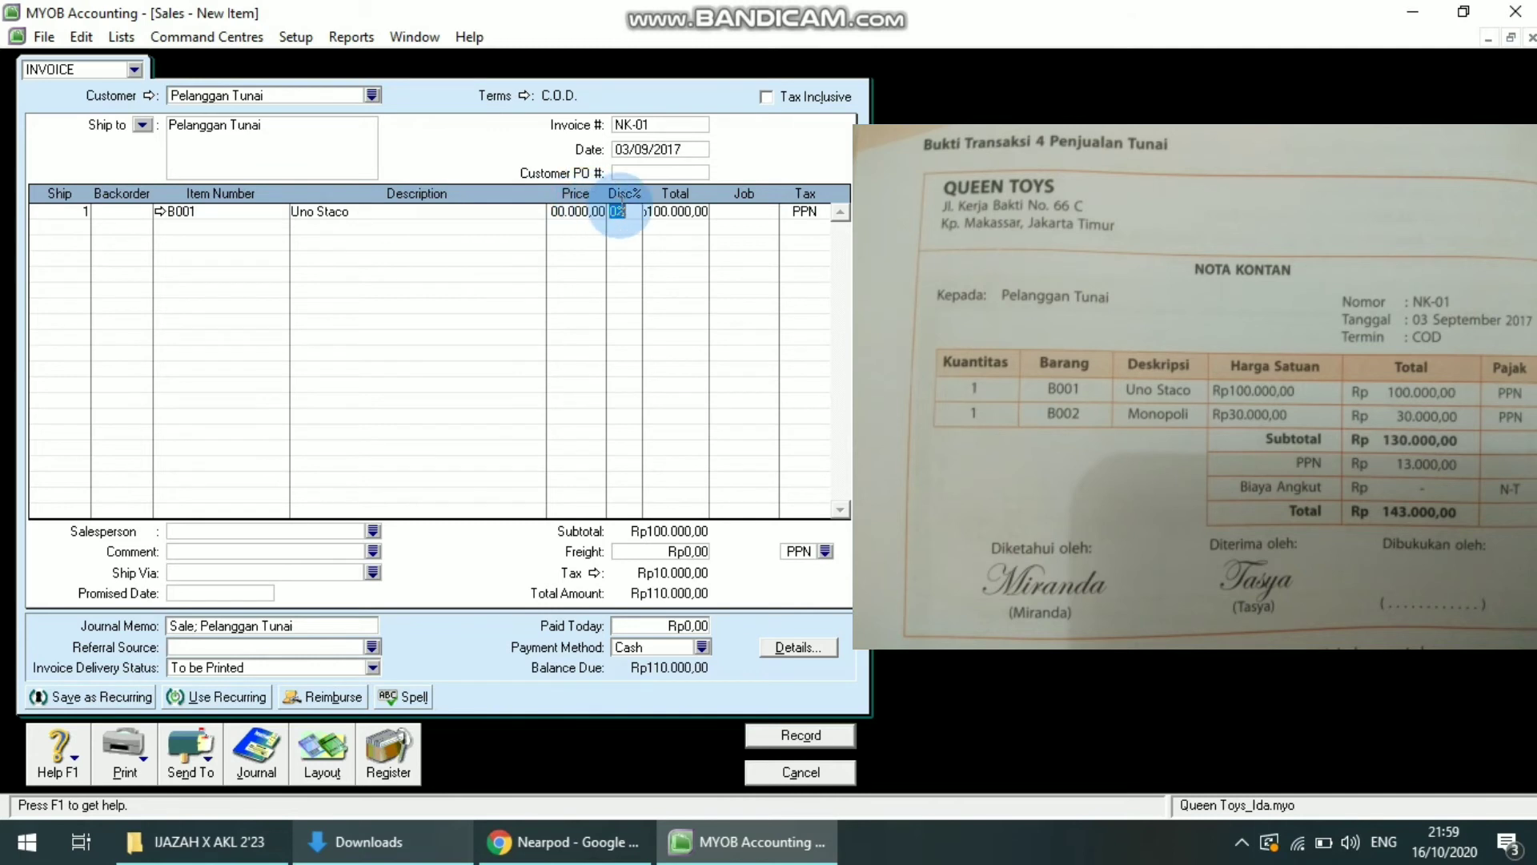
- Add a second invoice line shipping 1 unit of item B002 Monpoli at a price of 30000
click(77, 224)
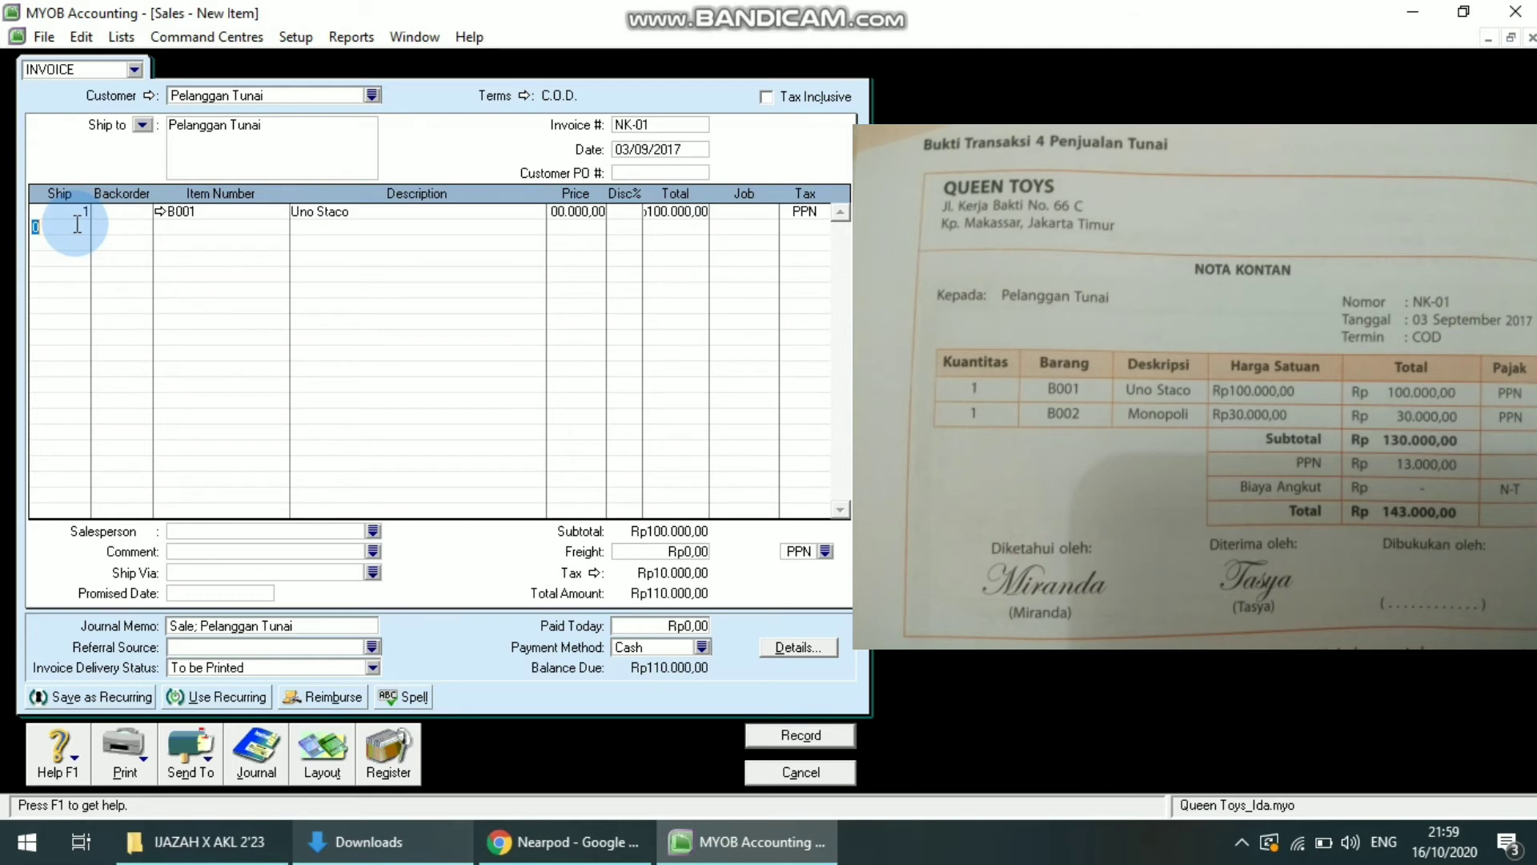
text(1)
key(Tab)
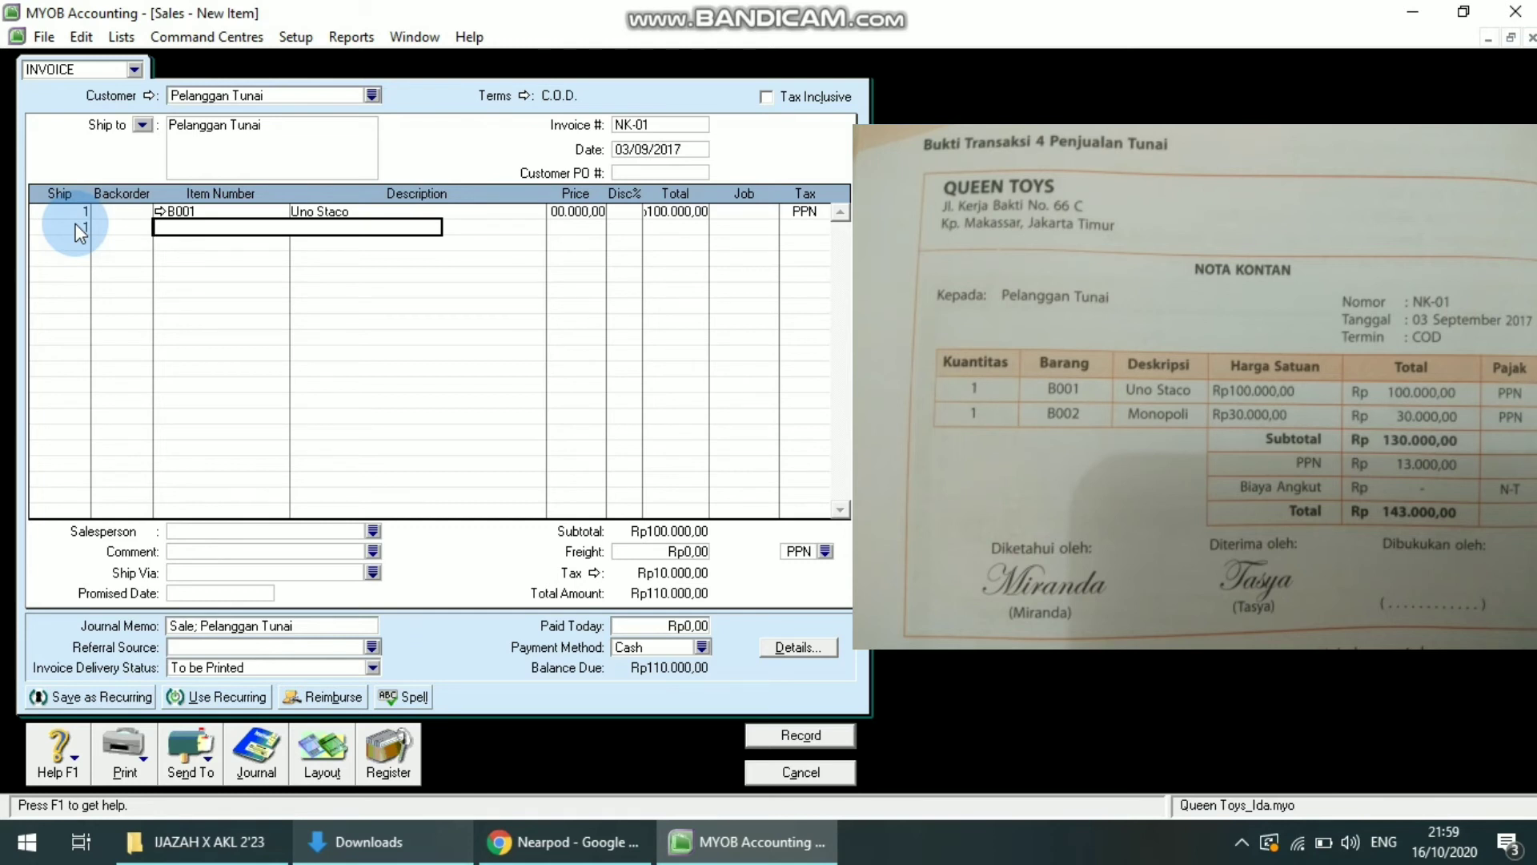
key(Tab)
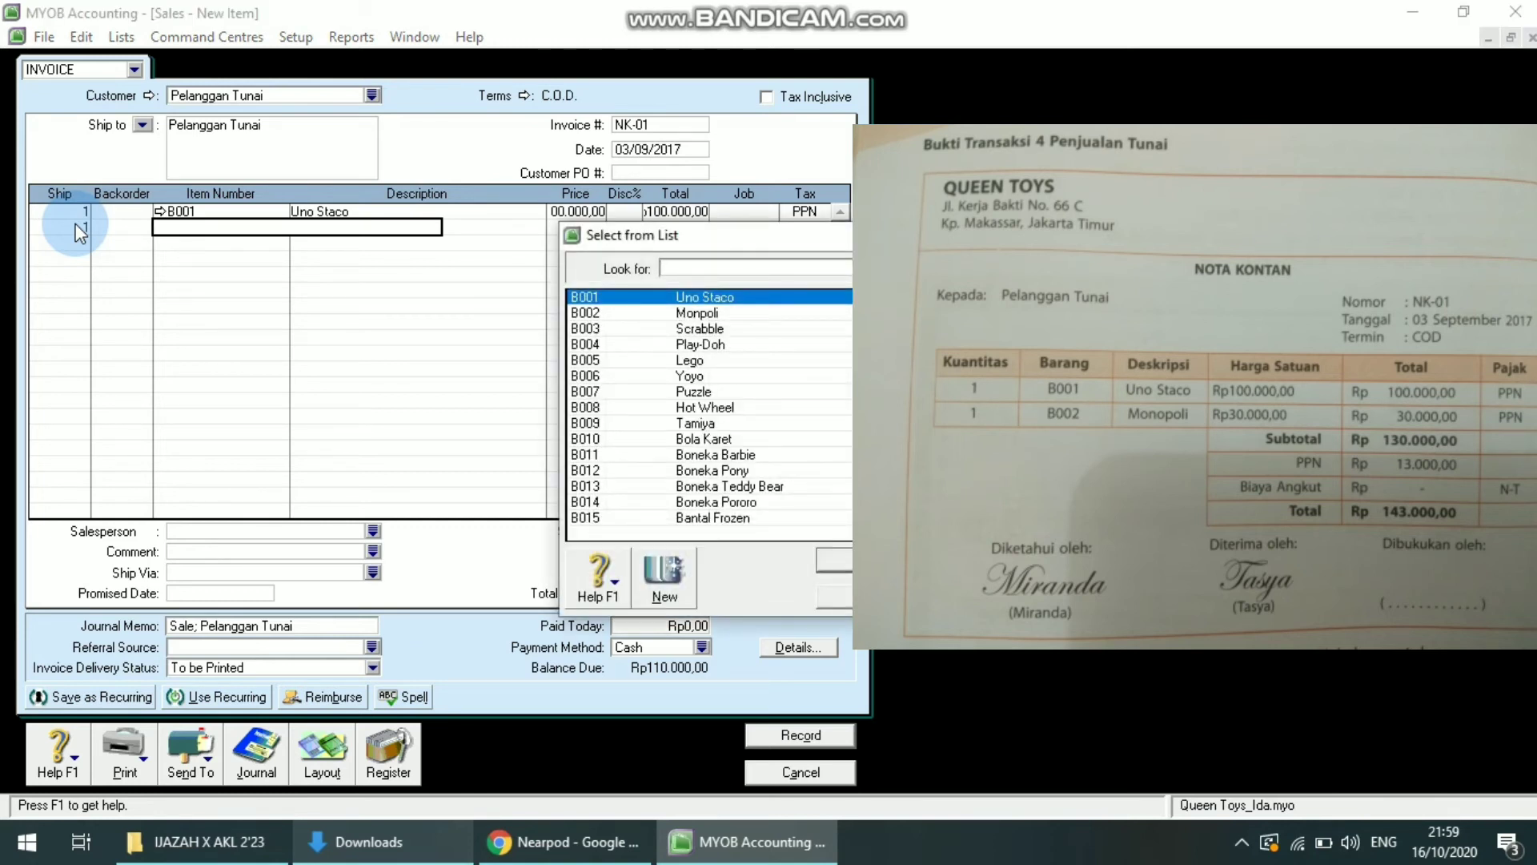
click(709, 312)
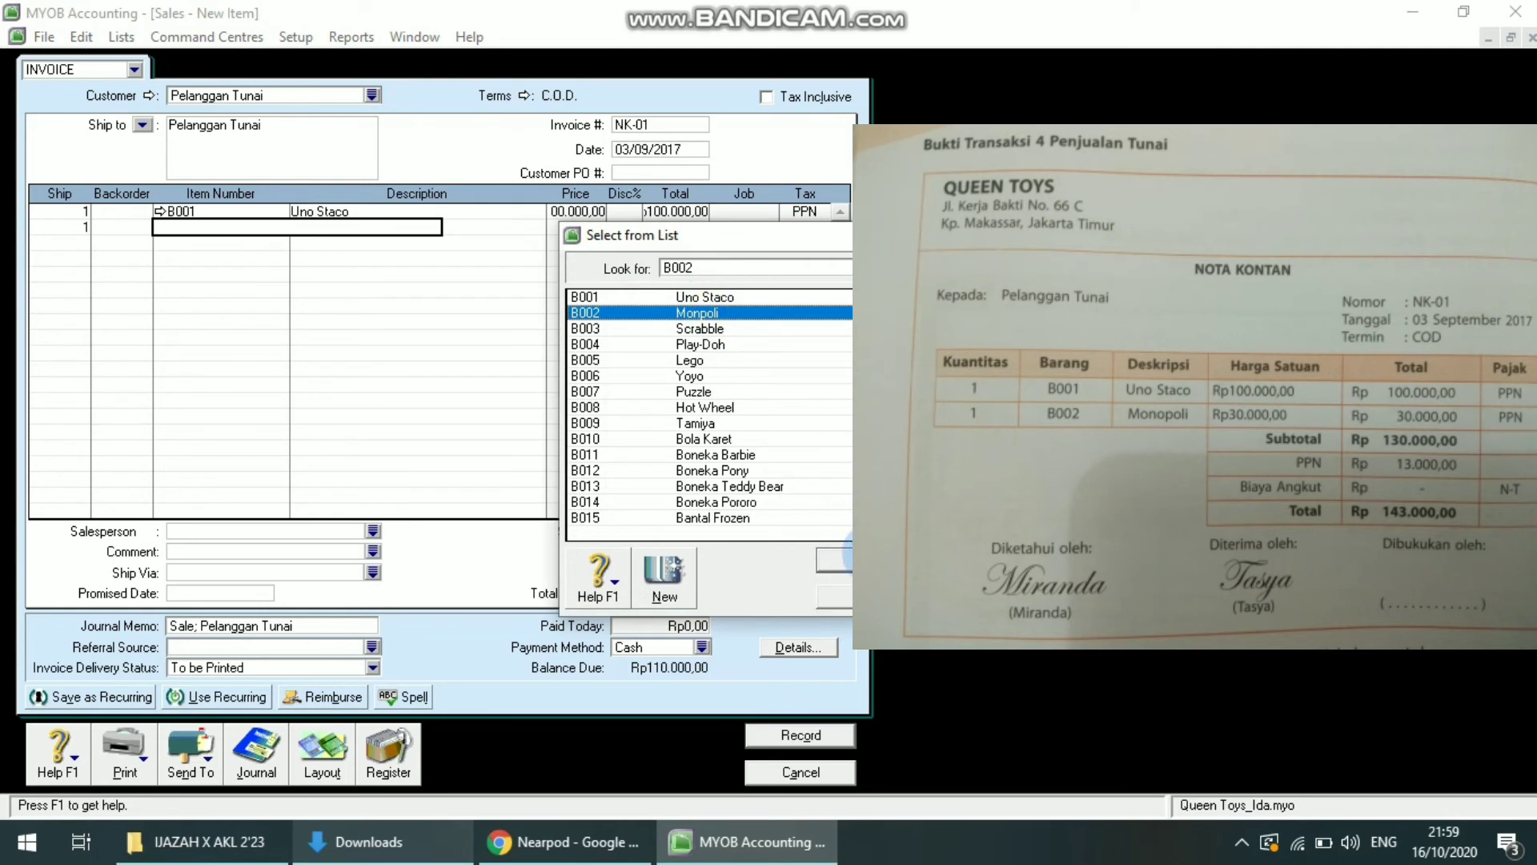
key(Return)
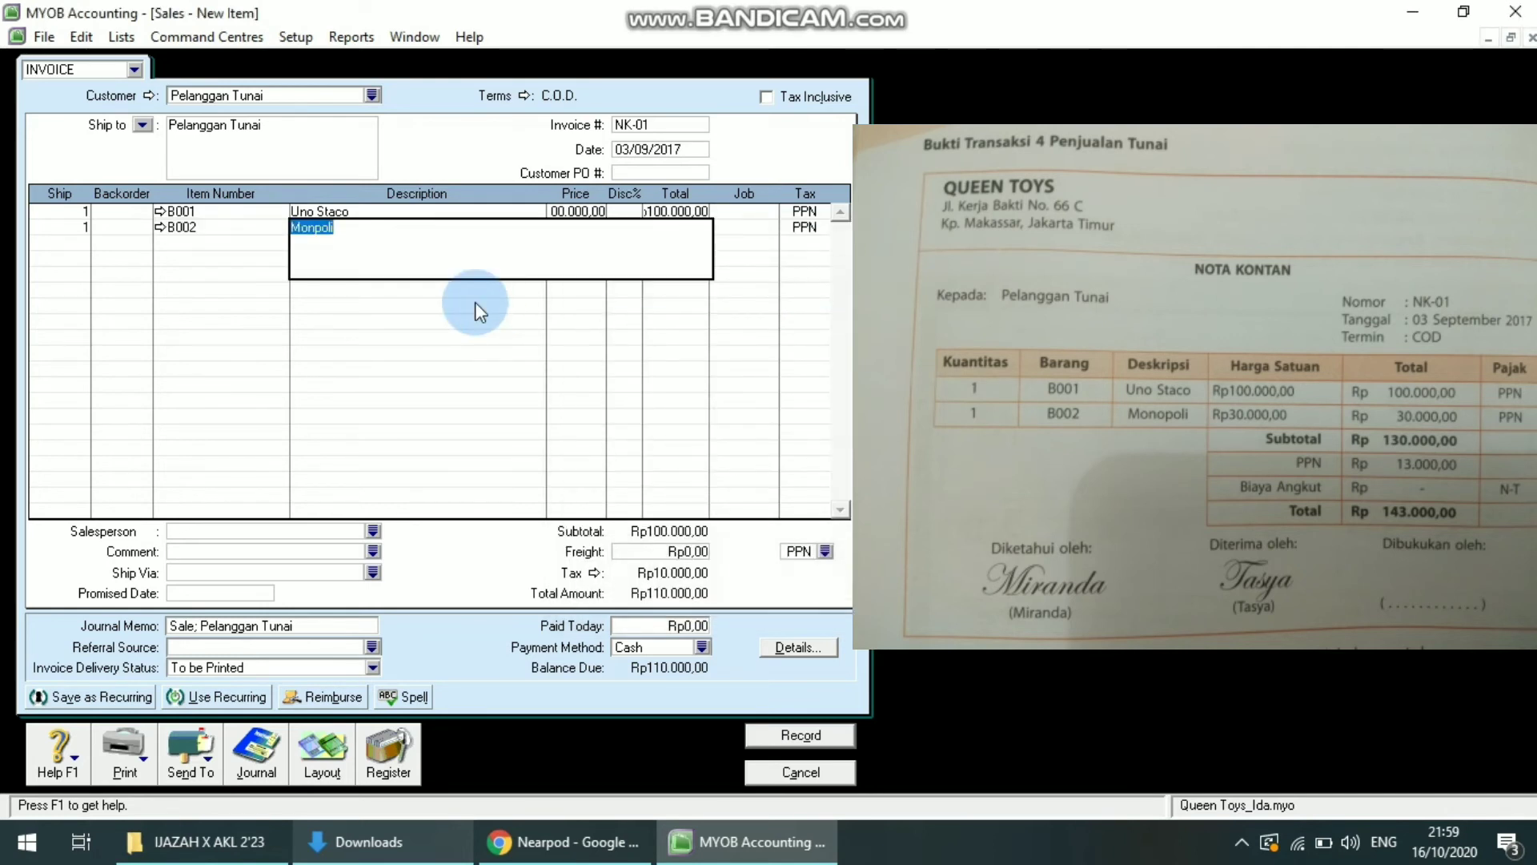
key(Tab)
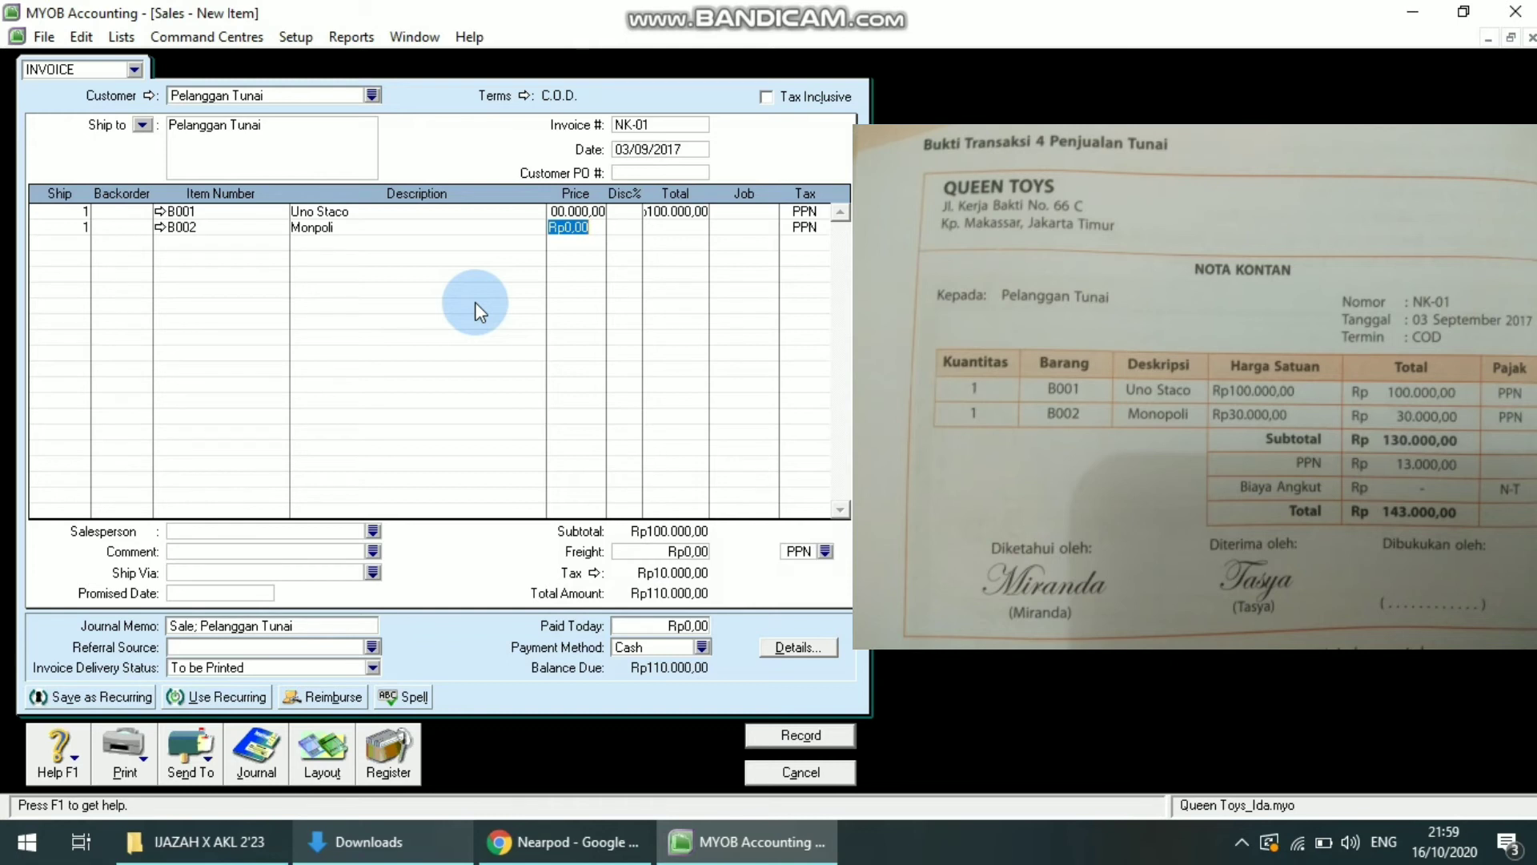
text(30000)
key(Tab)
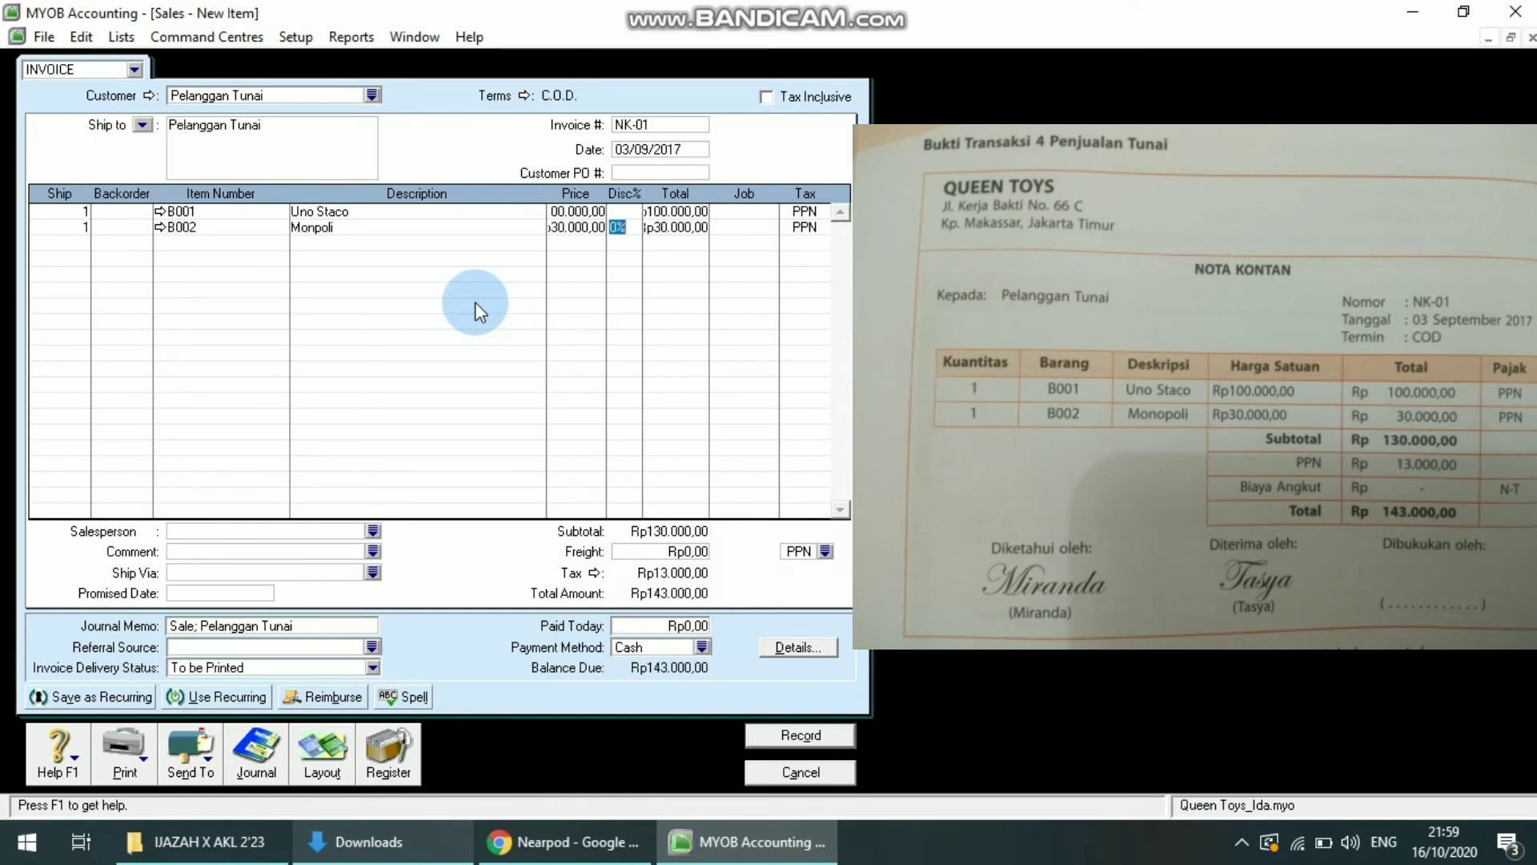
key(Right)
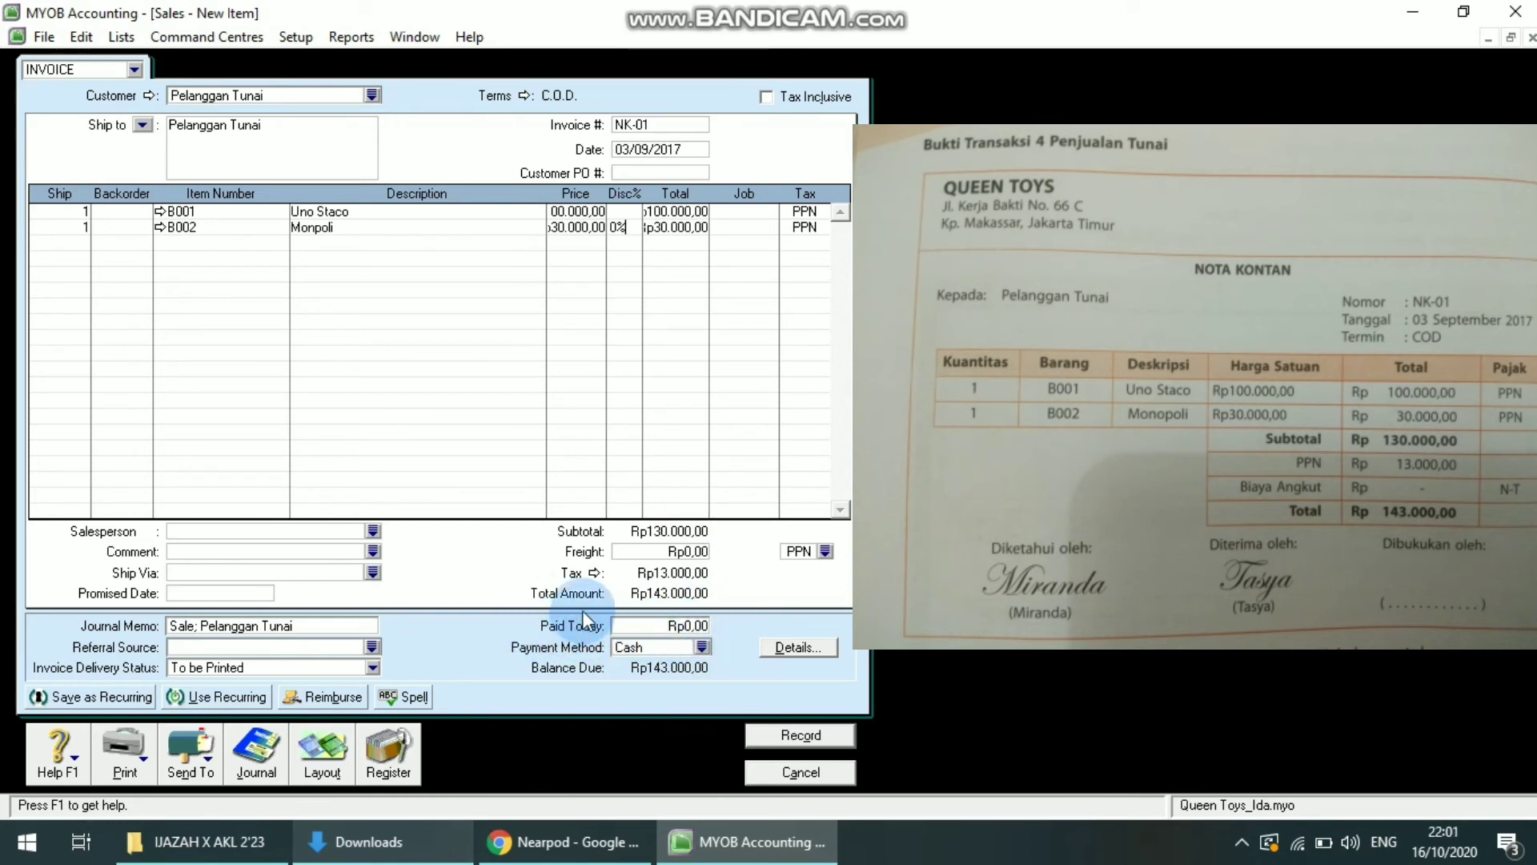
- Set the amount paid today on the Pelanggan Tunai invoice to 143000
click(679, 627)
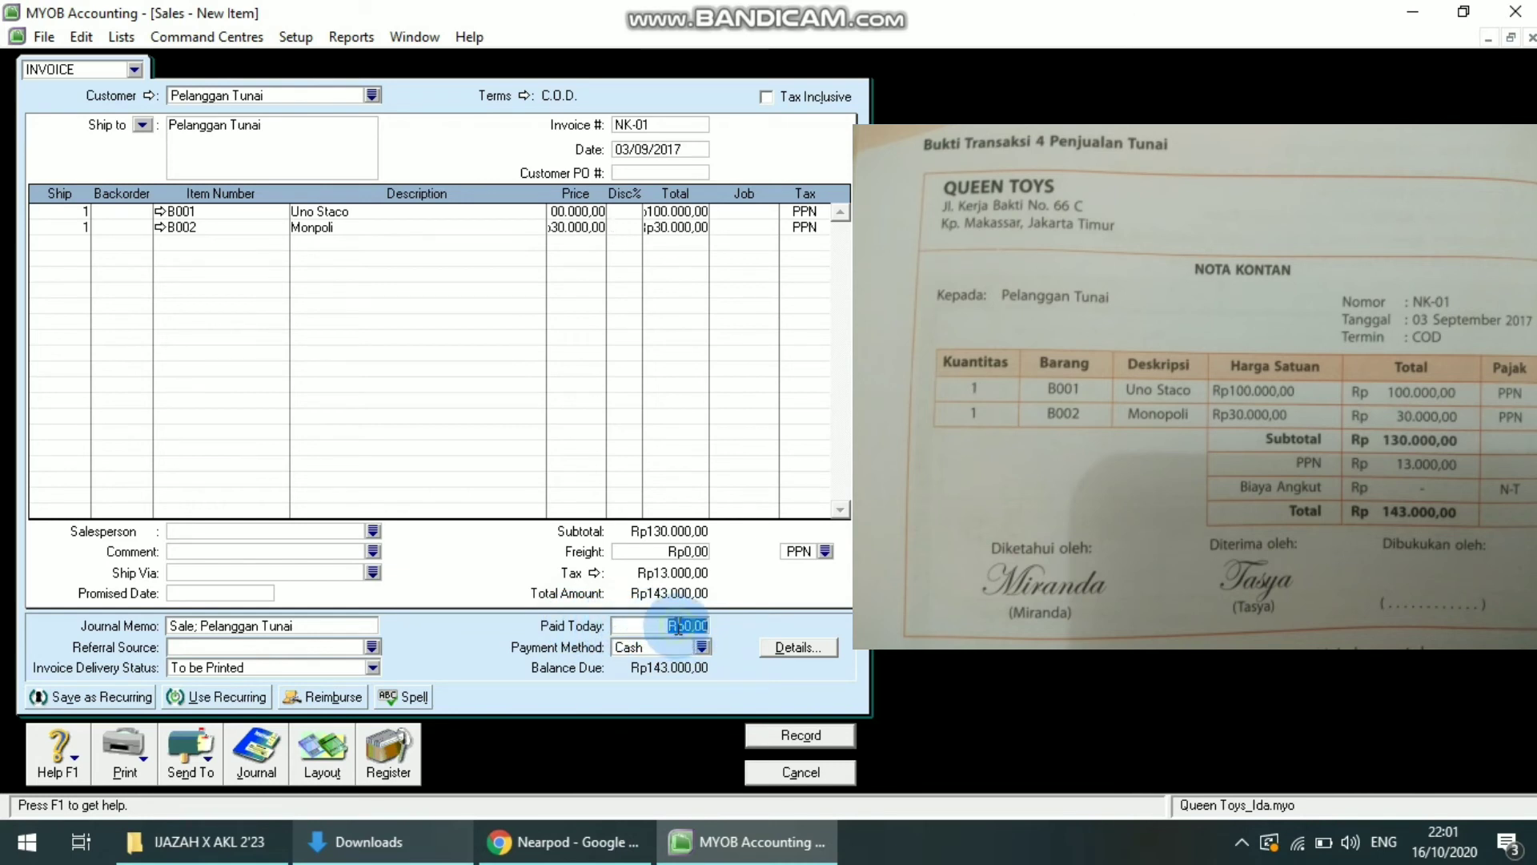
text(143000)
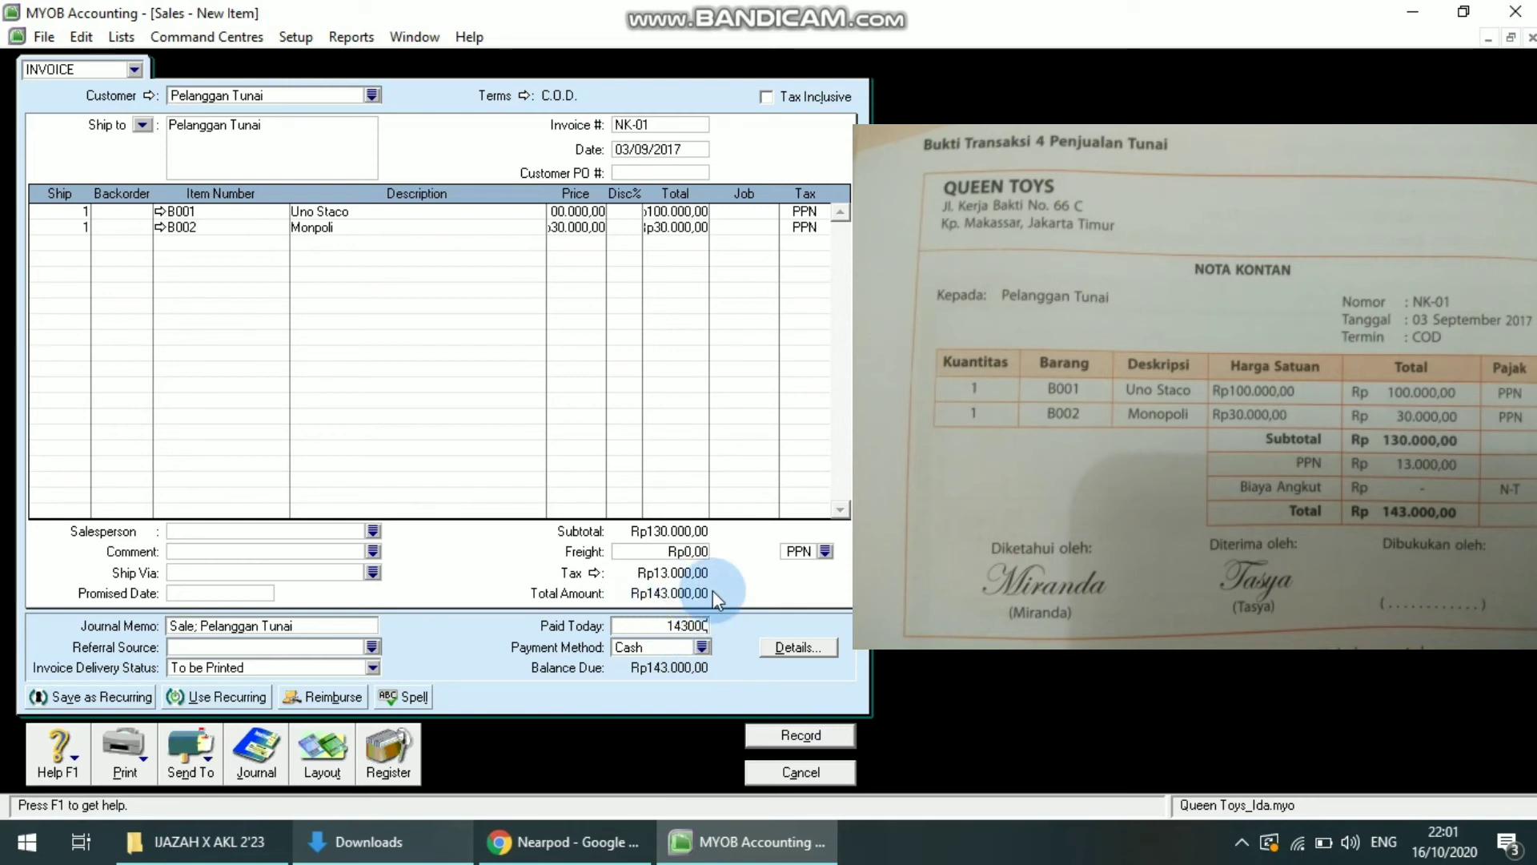
key(Tab)
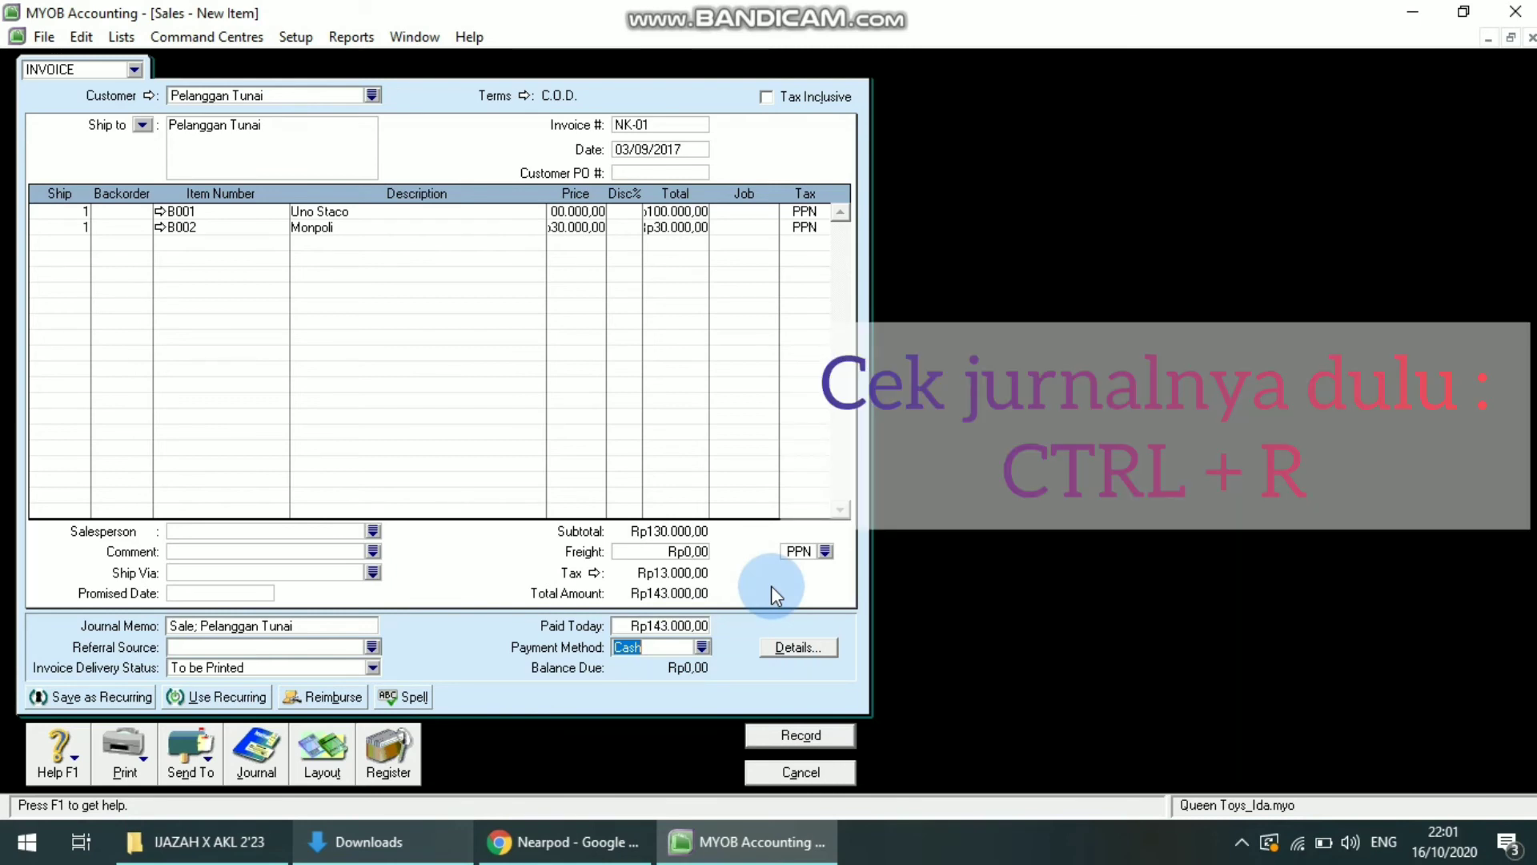
- Check the journal recap of sale NK-01 and record the invoice without any spelling corrections, closing the sales entry
key(ctrl+r)
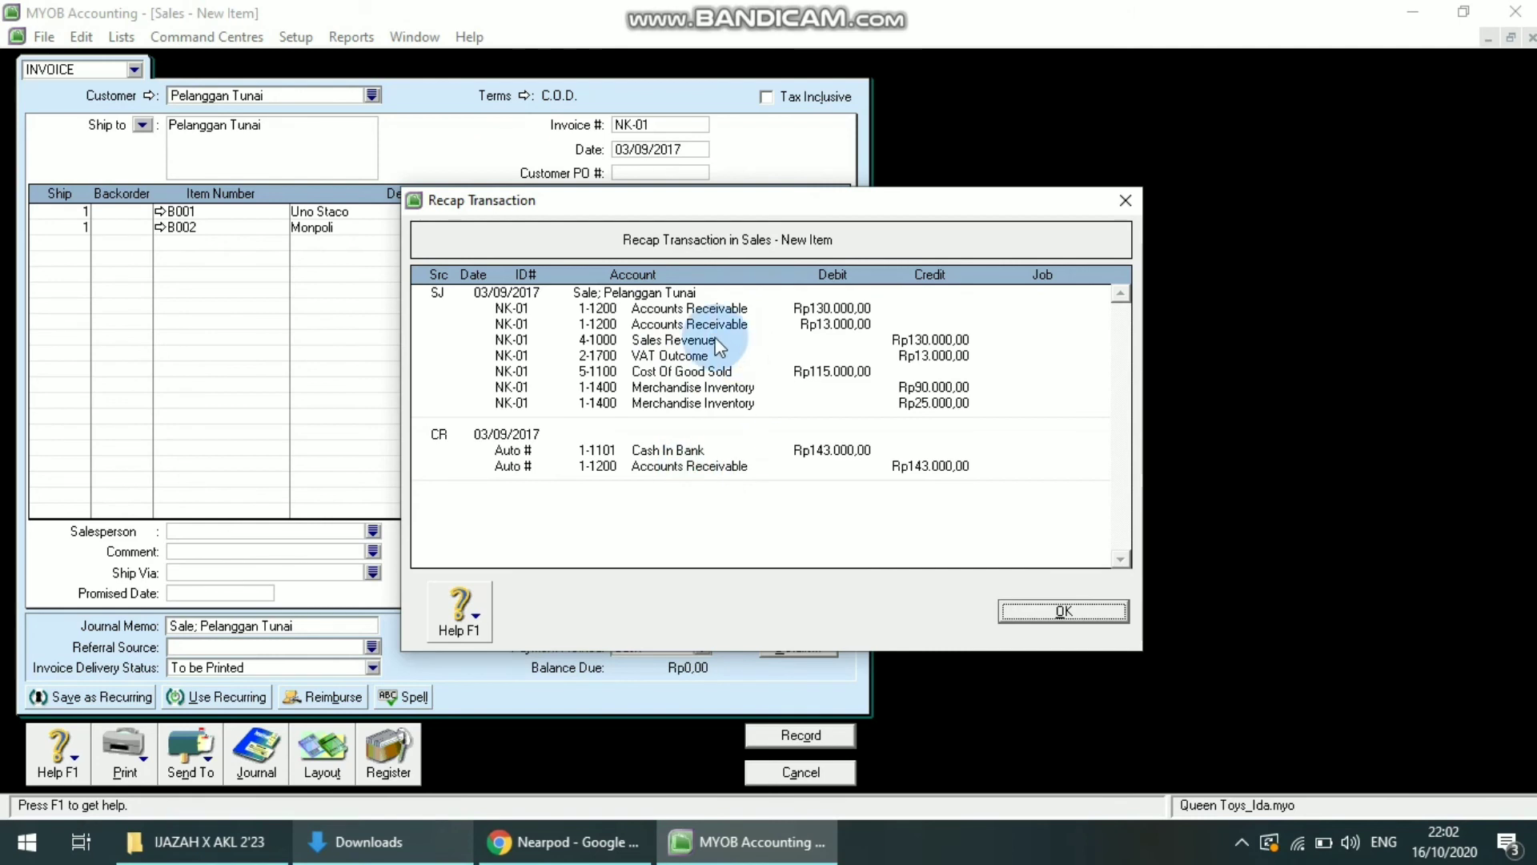
click(1048, 617)
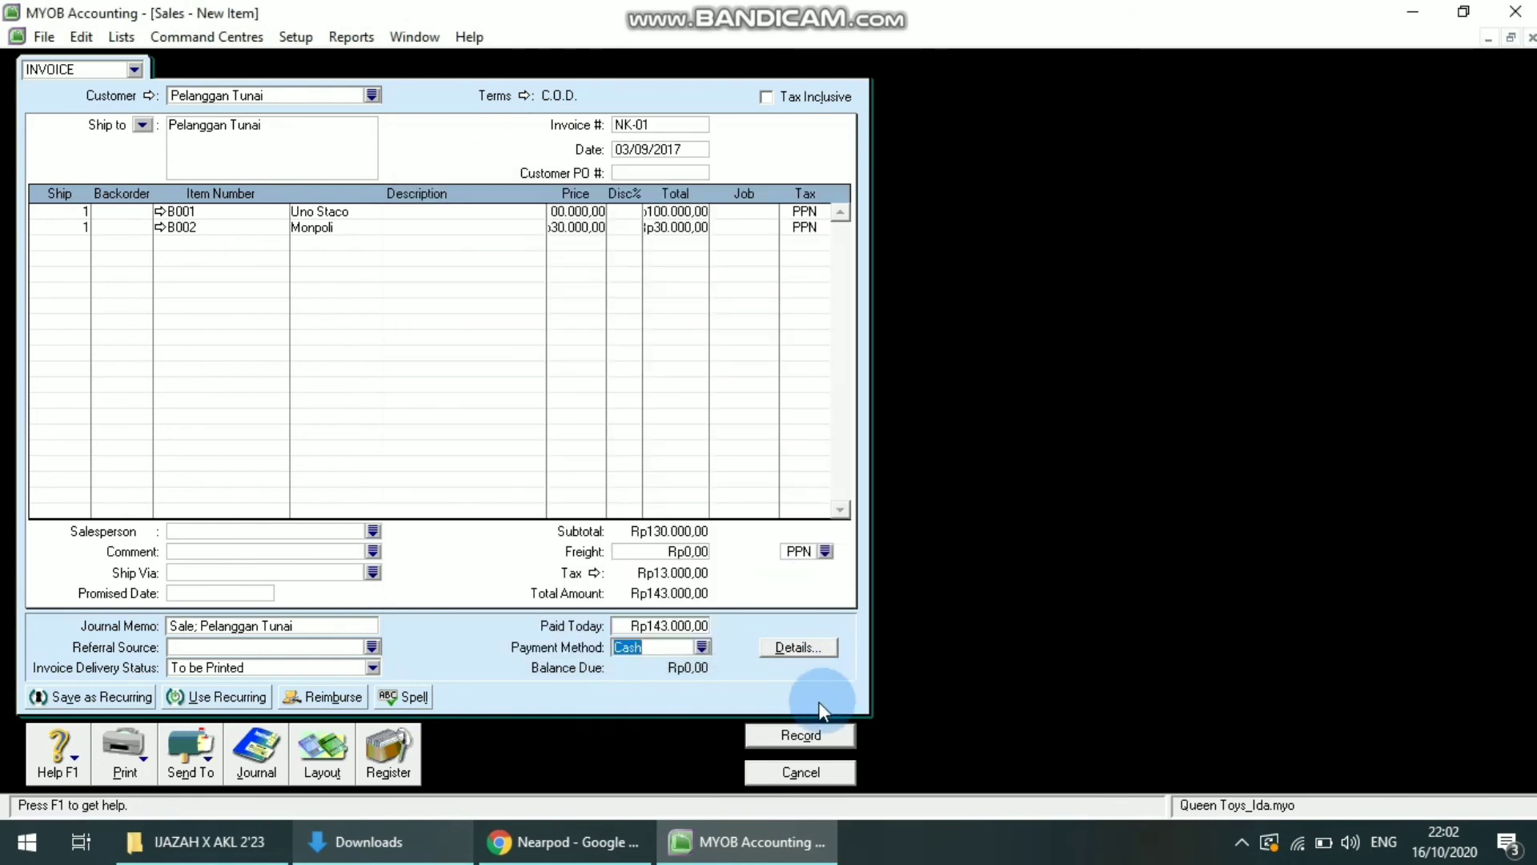
click(787, 734)
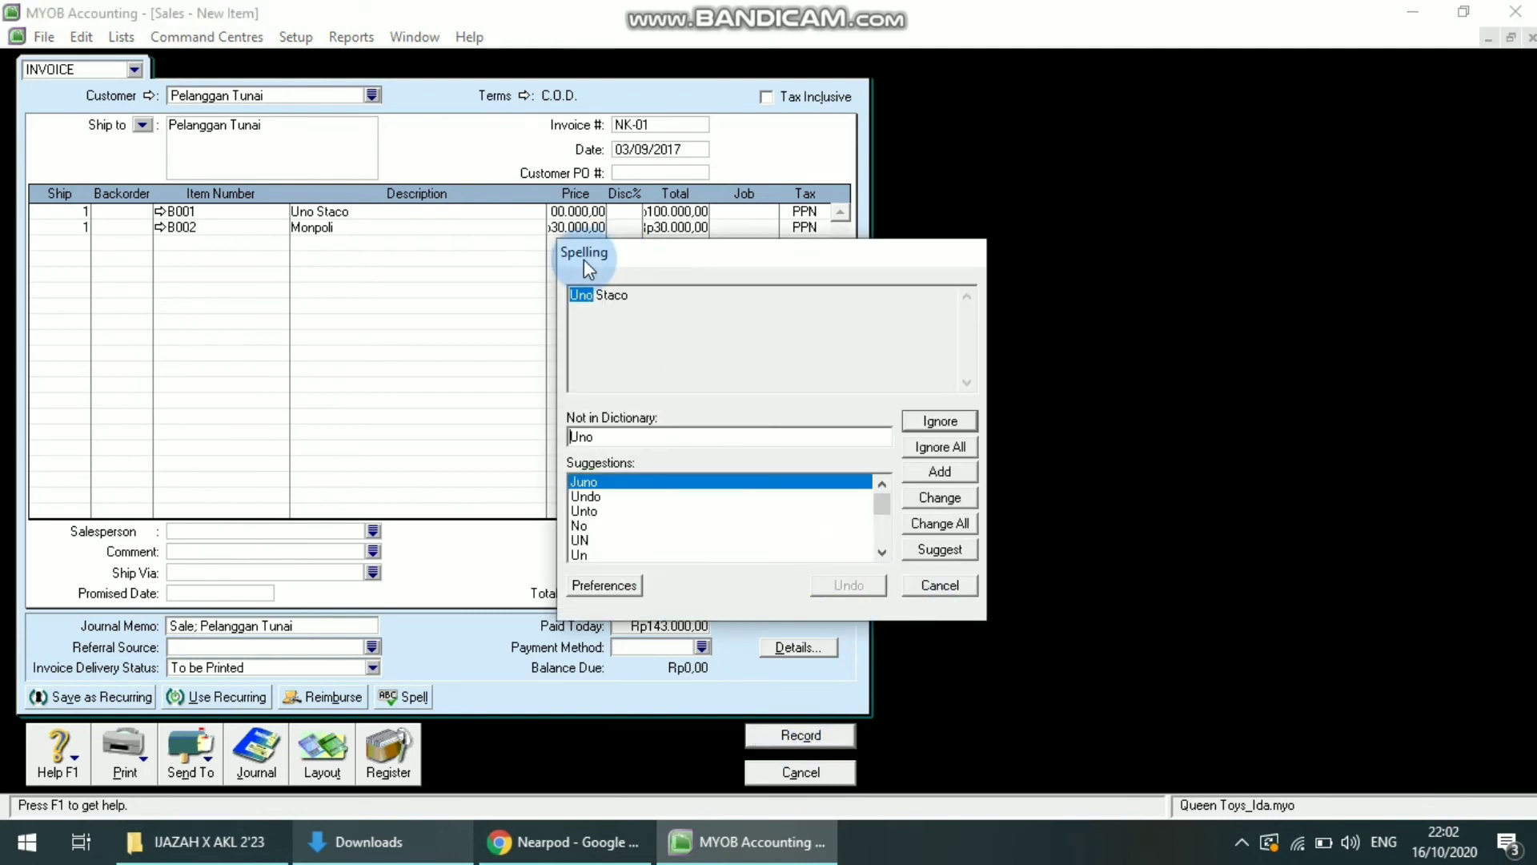
click(960, 590)
click(937, 587)
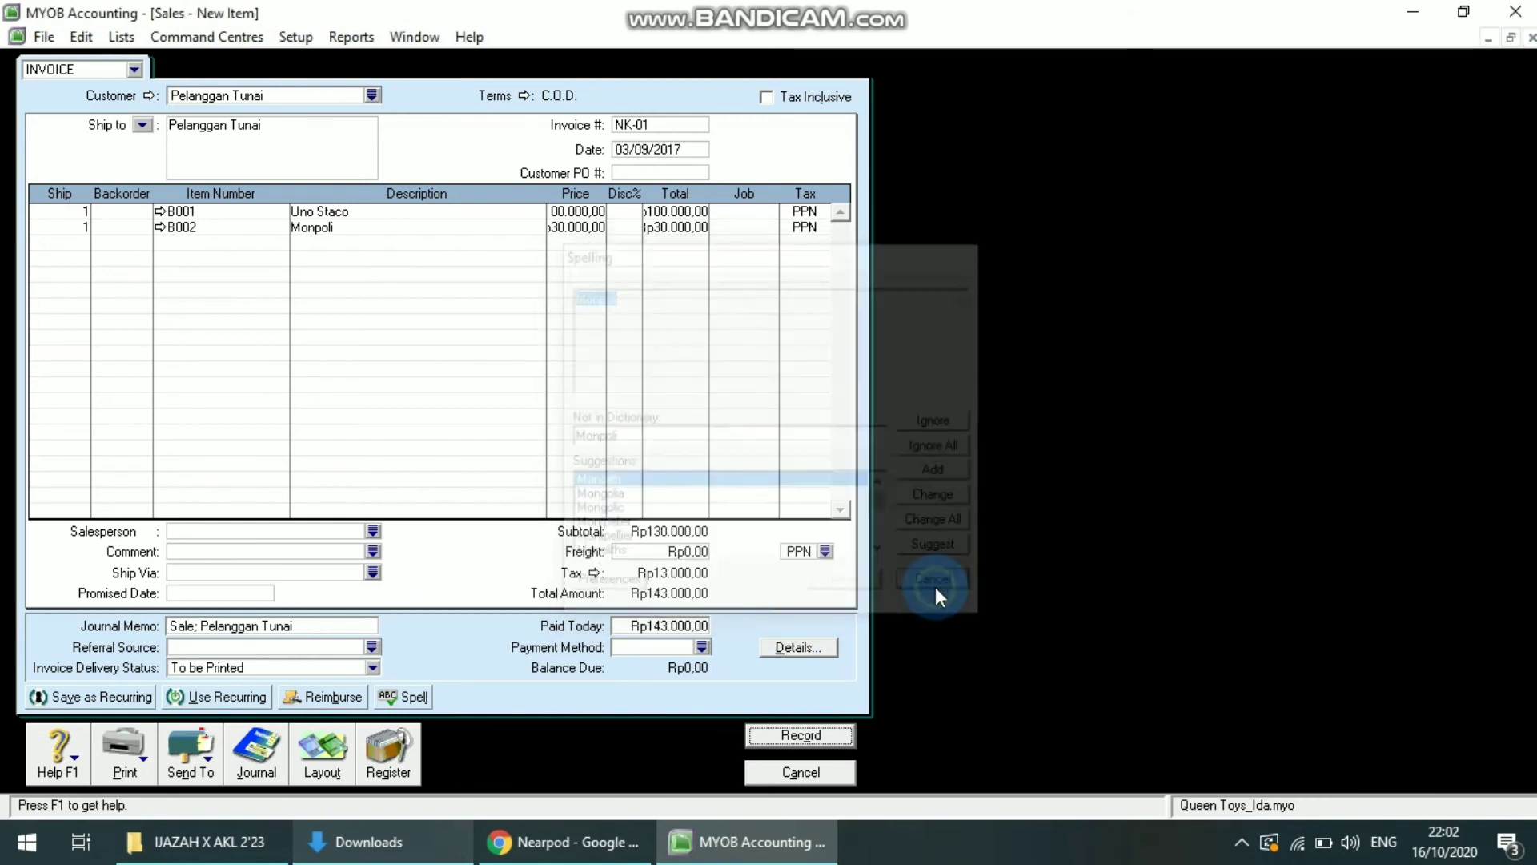
click(800, 735)
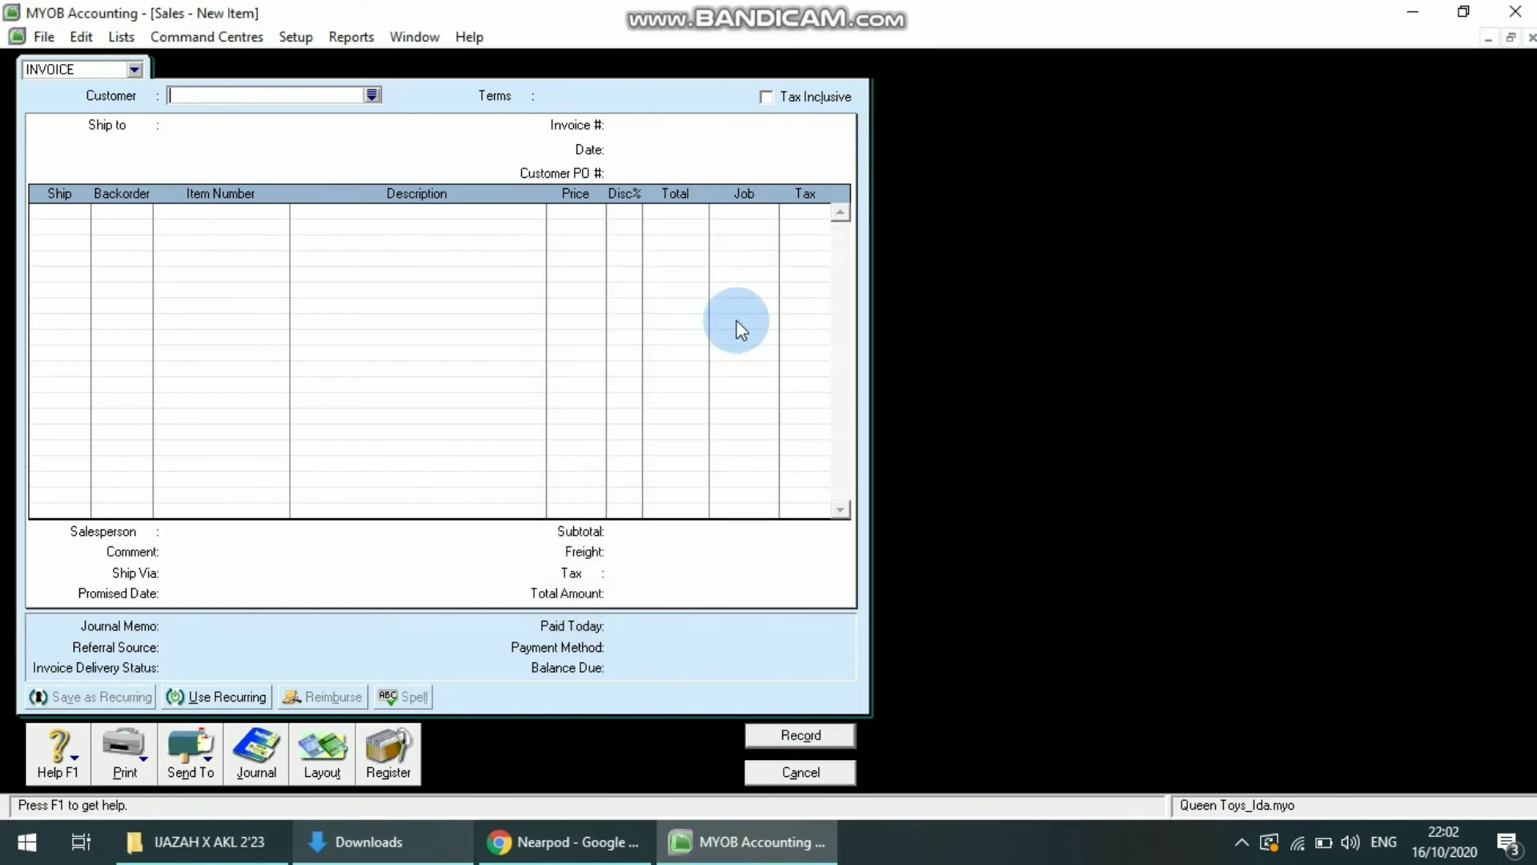
click(835, 774)
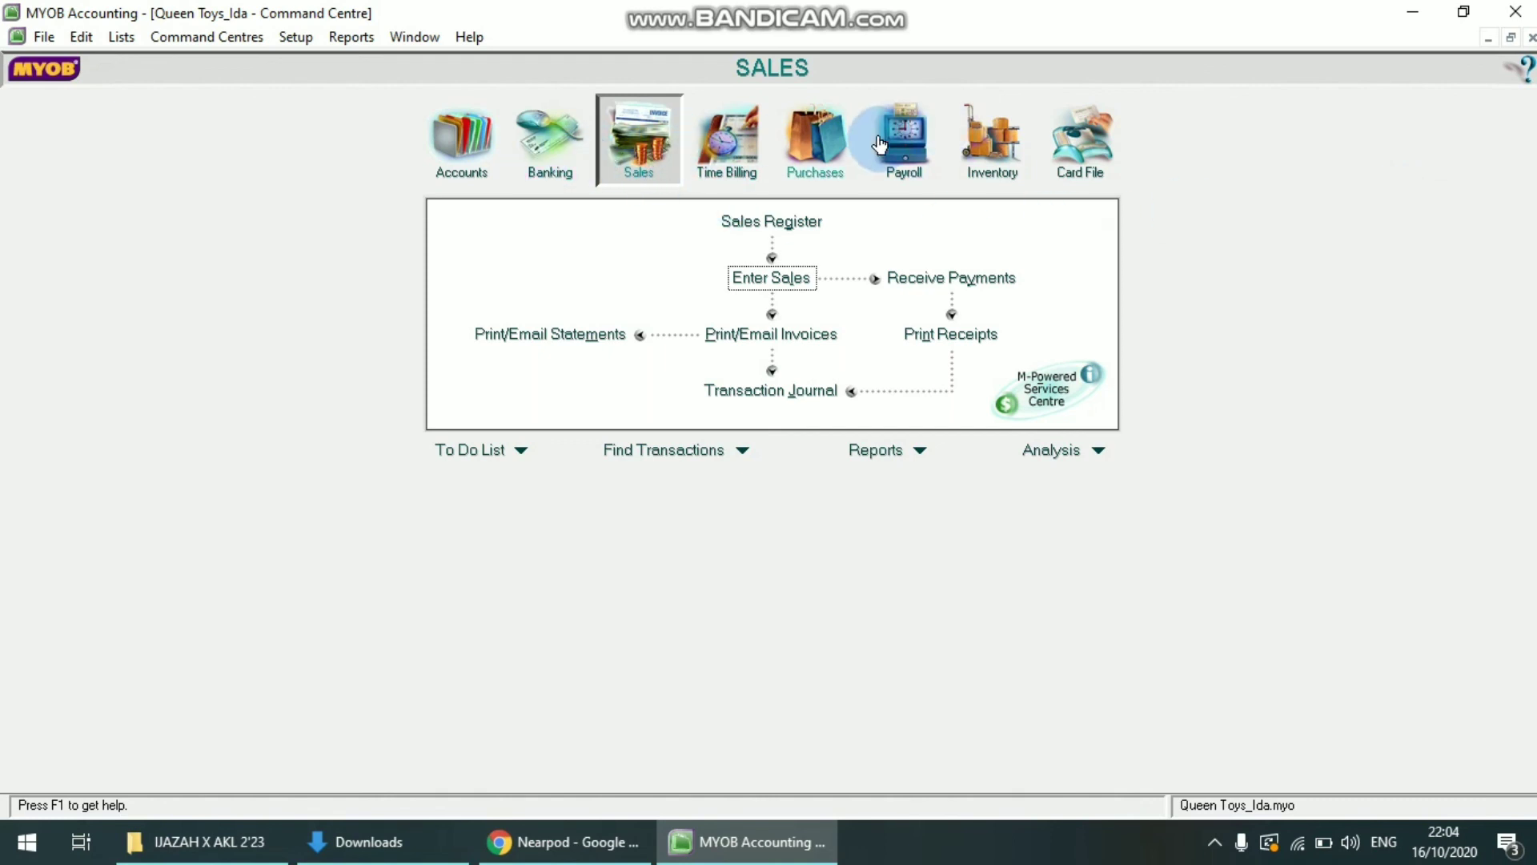
click(839, 168)
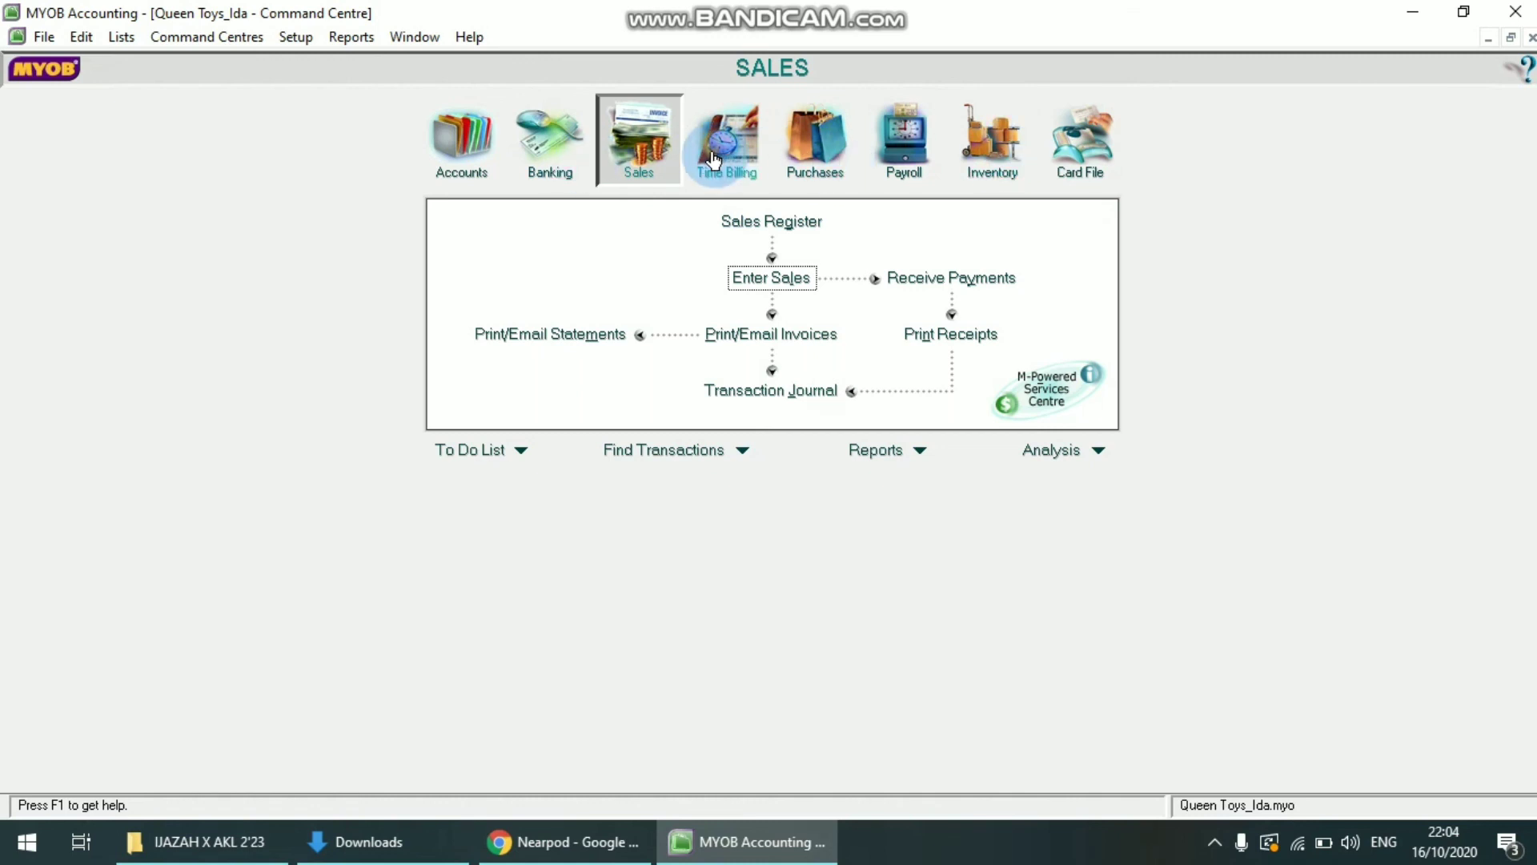
click(643, 152)
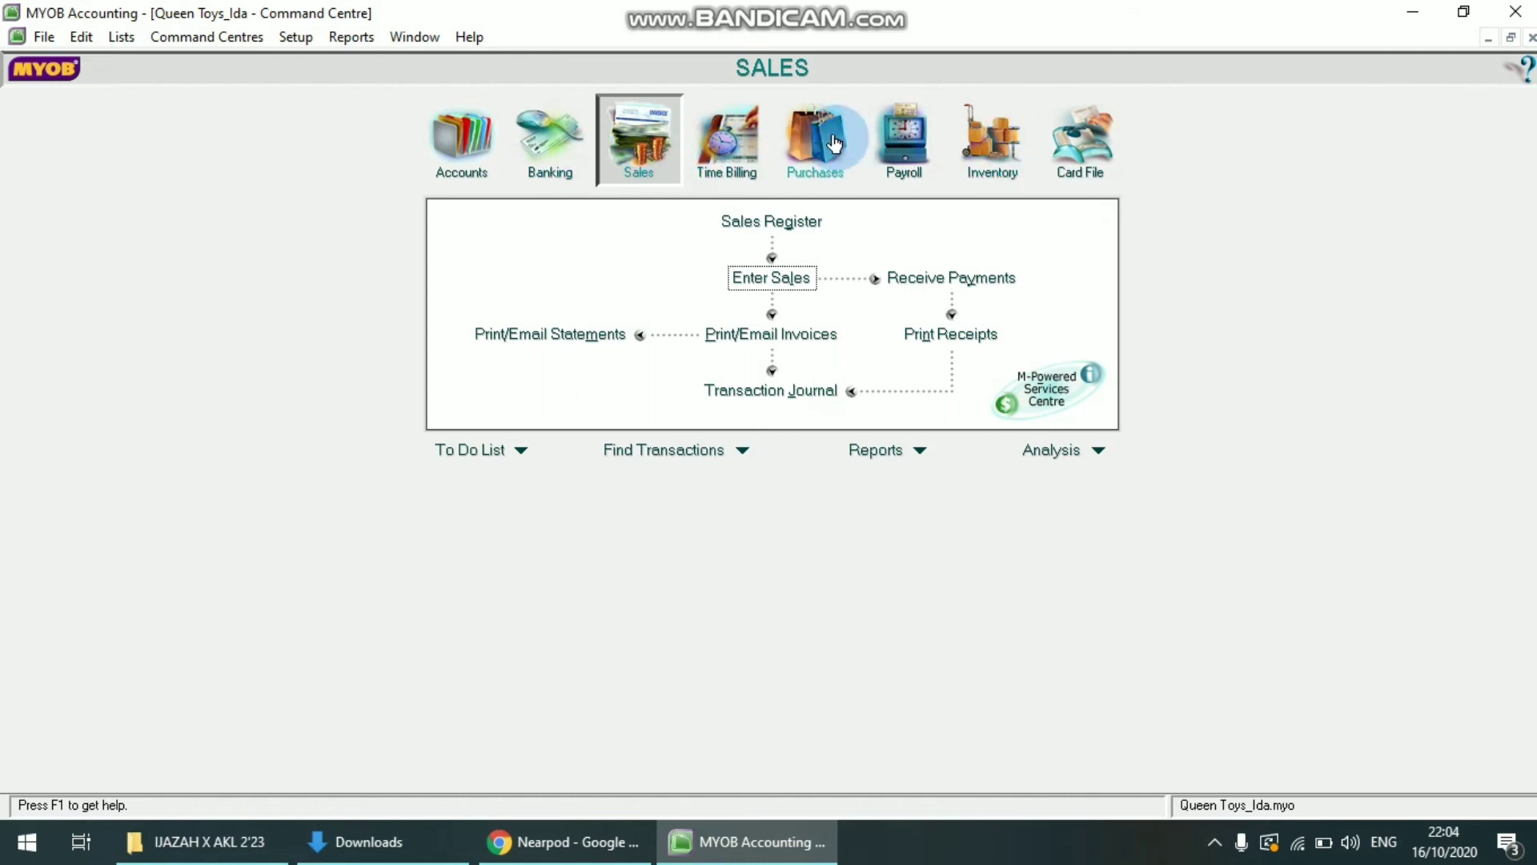
click(817, 114)
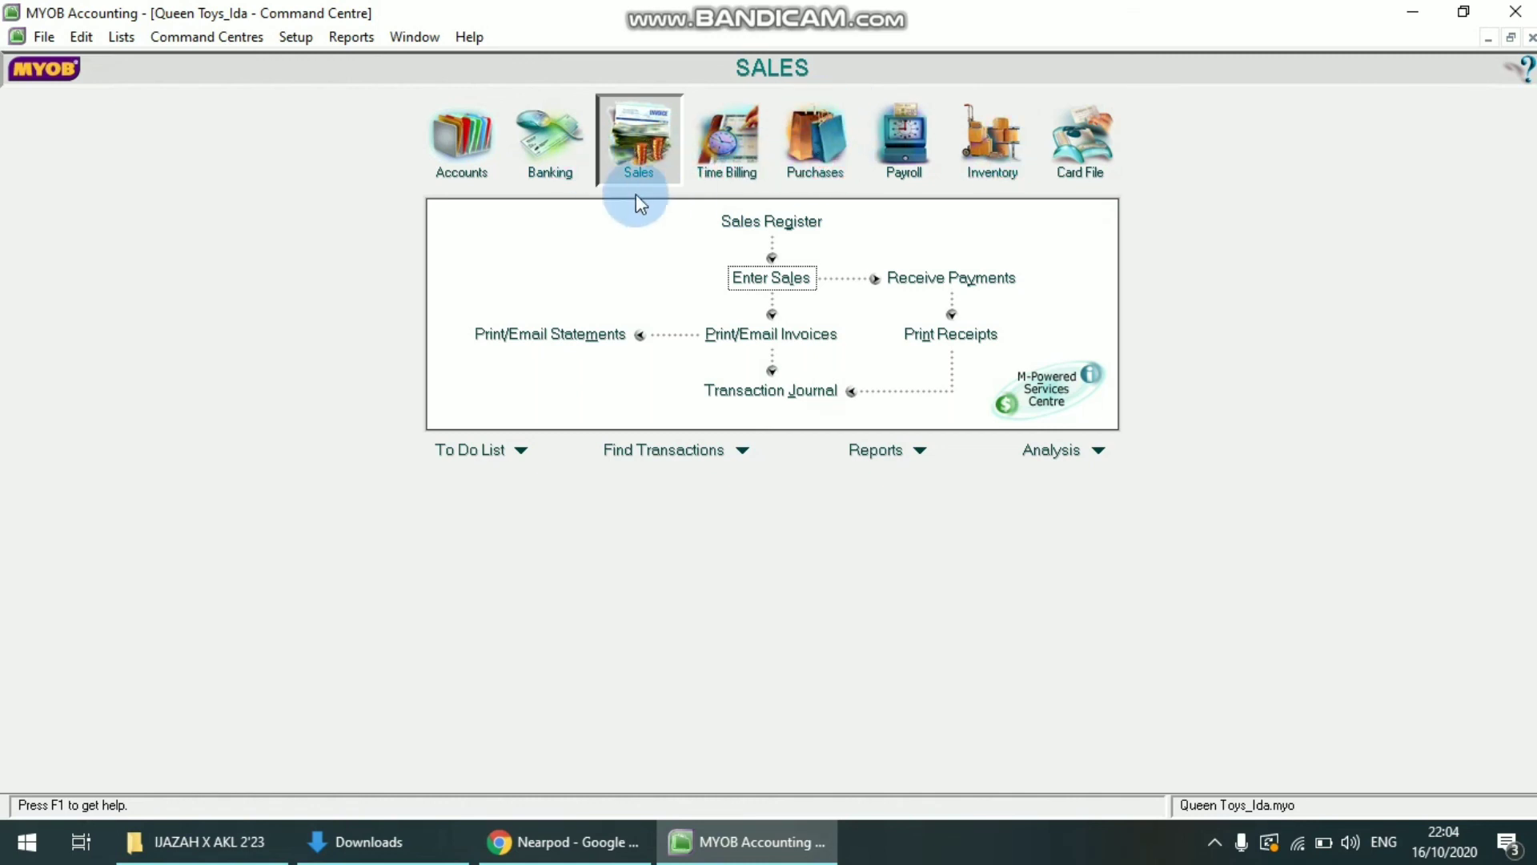
click(641, 152)
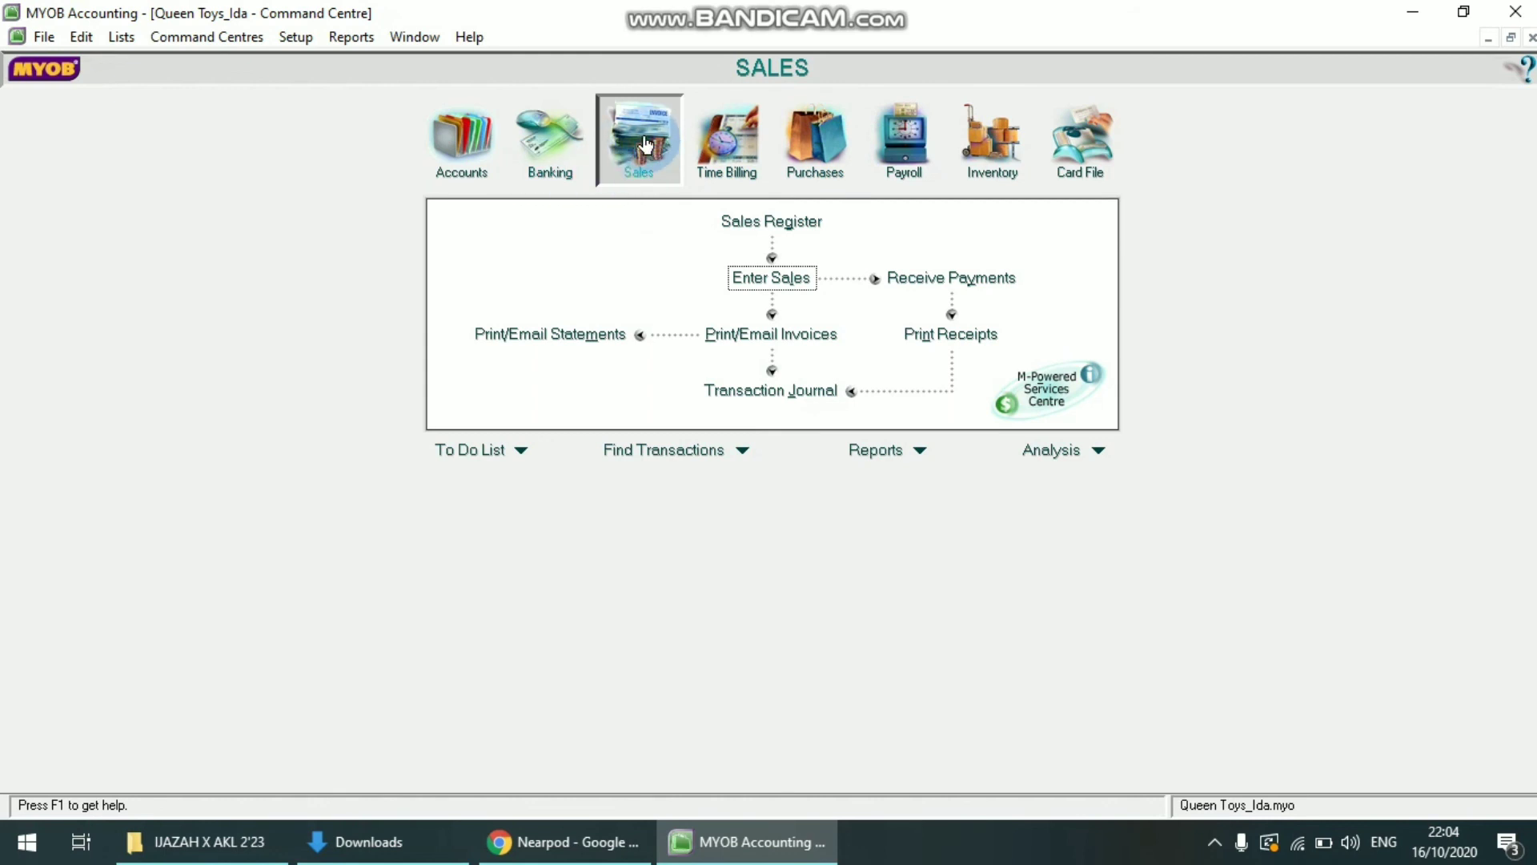
click(650, 134)
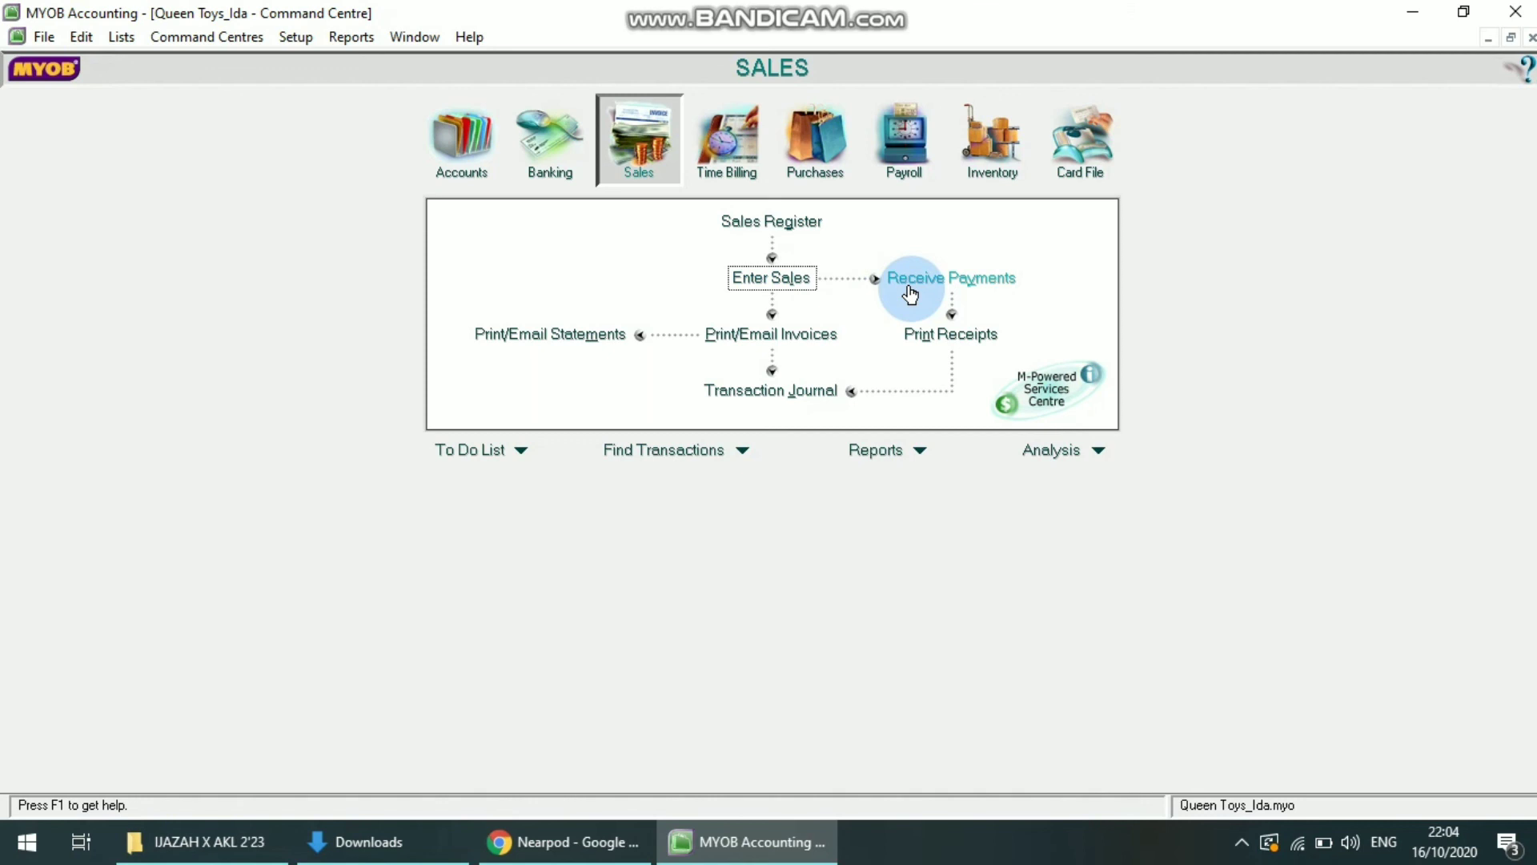
- Start a Receive Payments entry in the Sales command centre for the customer Istana Boneka
click(954, 278)
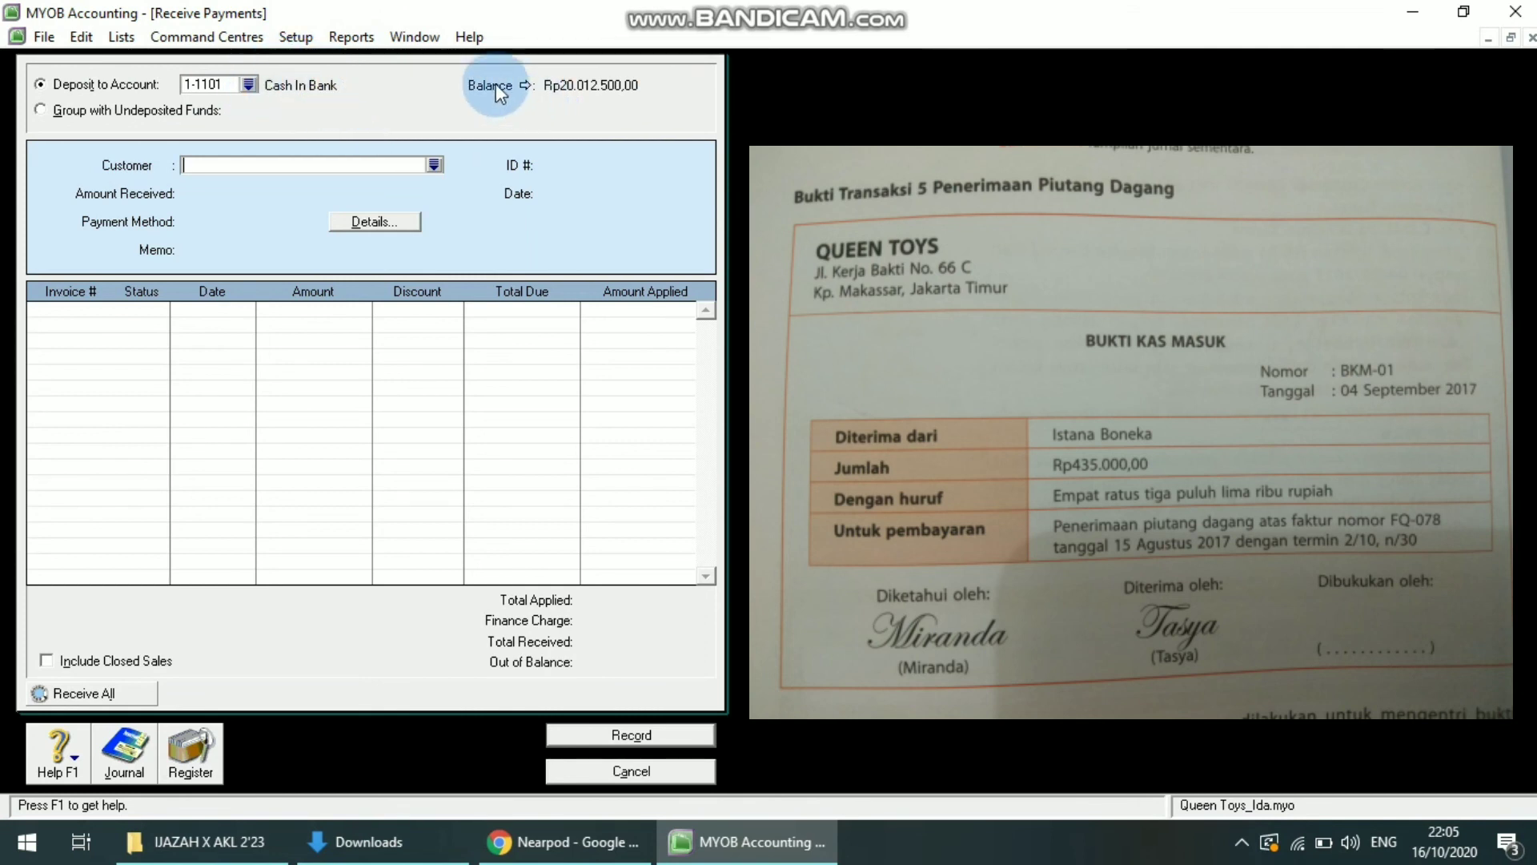
click(435, 165)
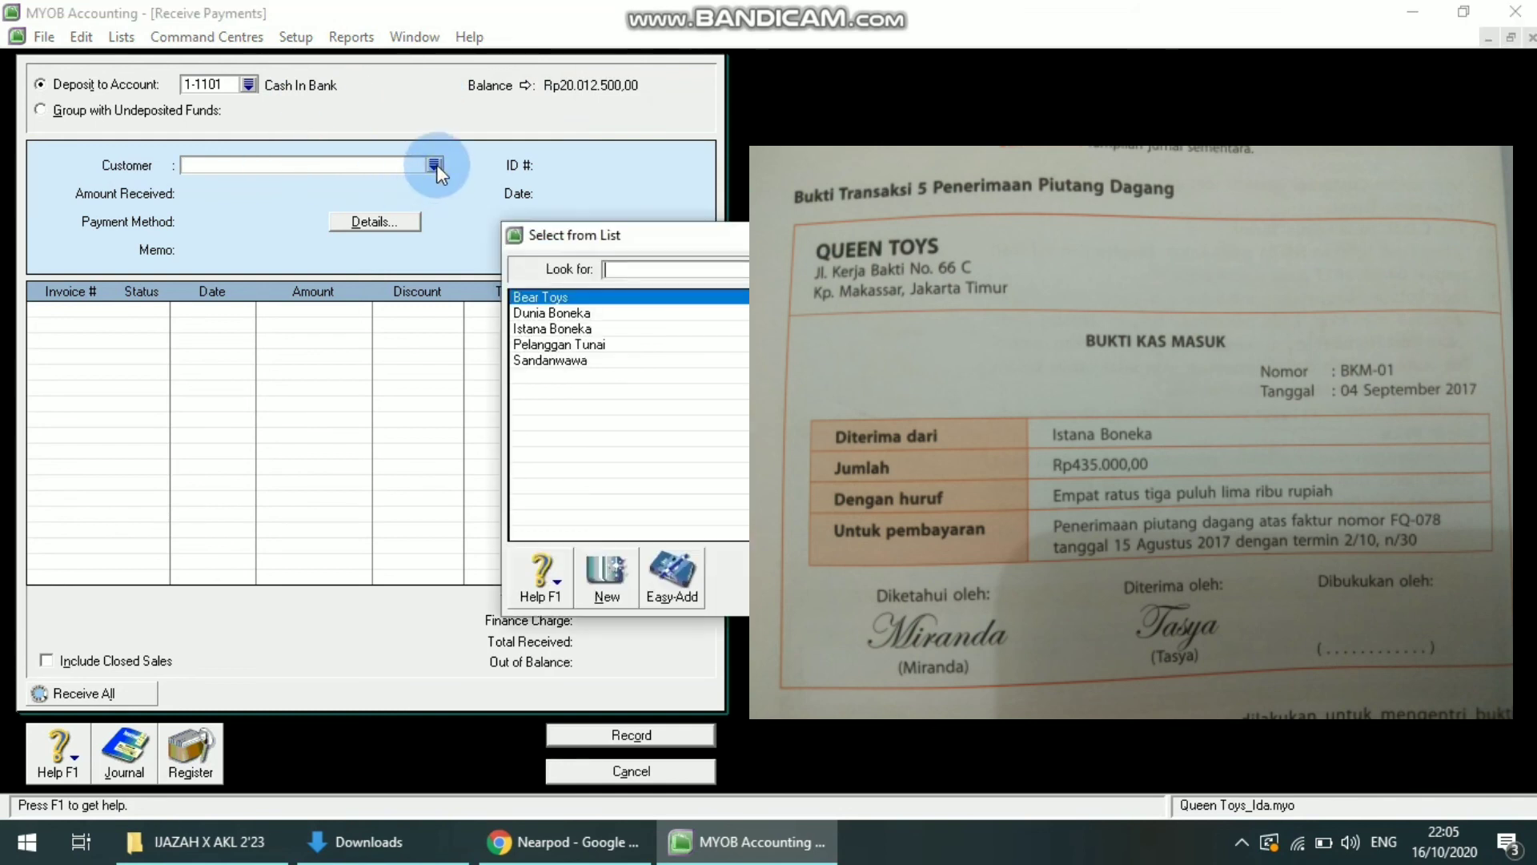
click(573, 328)
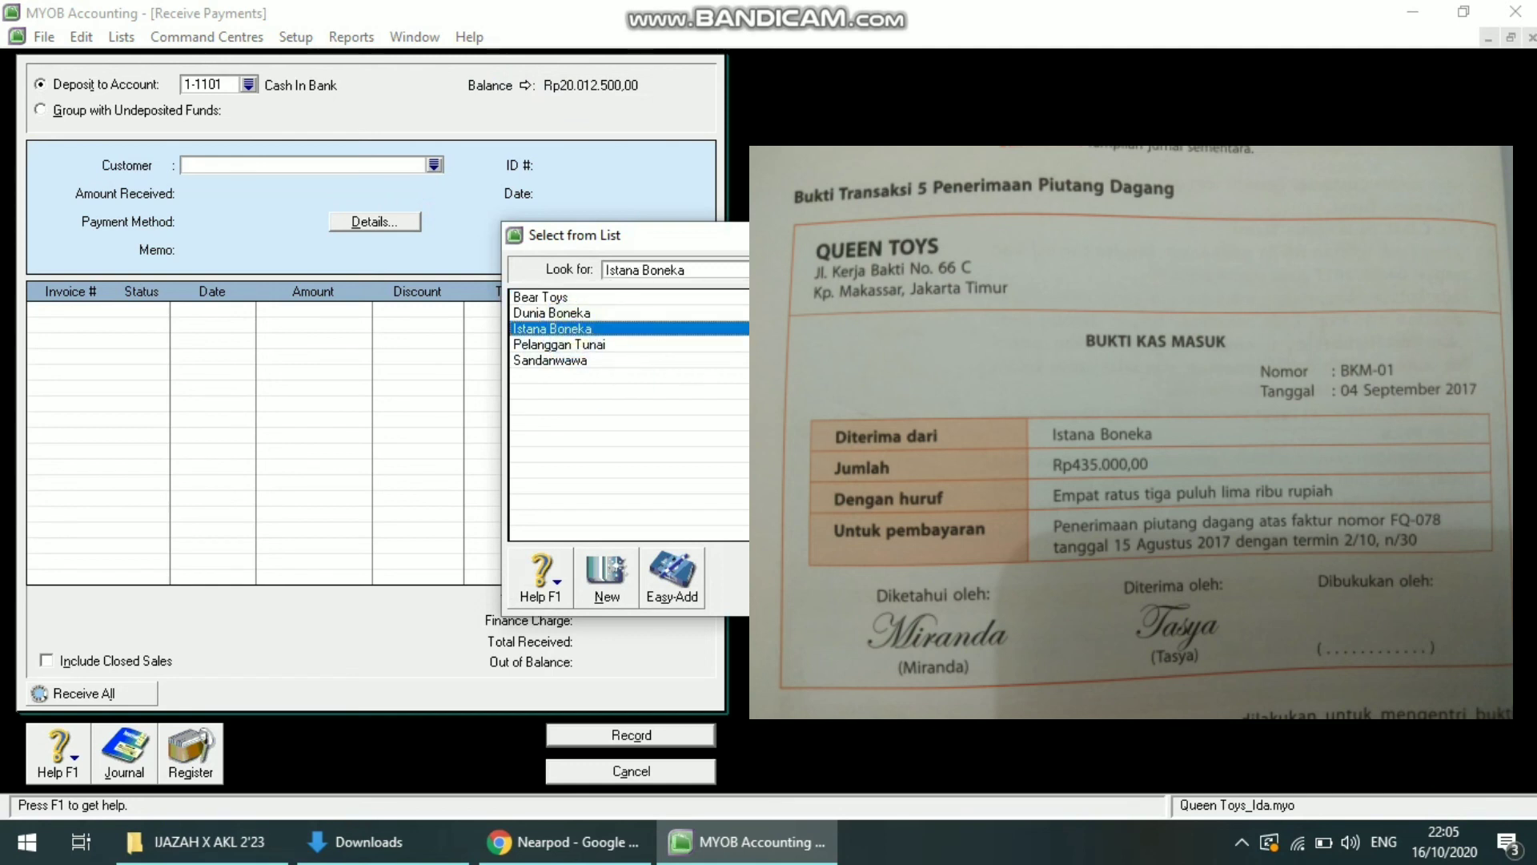
double_click(573, 328)
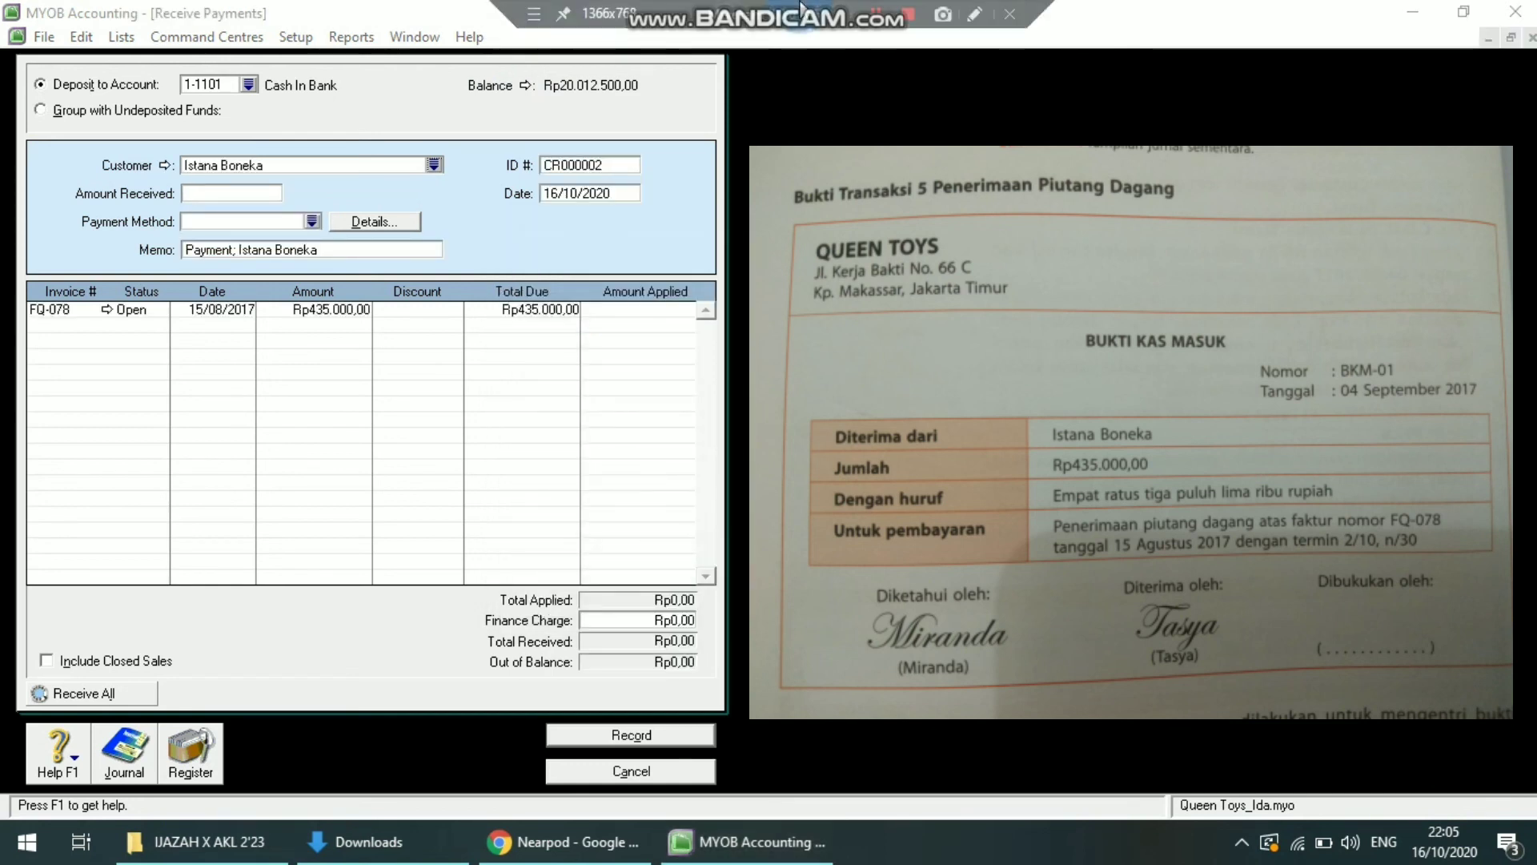
- Give the Istana Boneka receipt the ID number BKM-01 and the date 04/09/2017
click(592, 192)
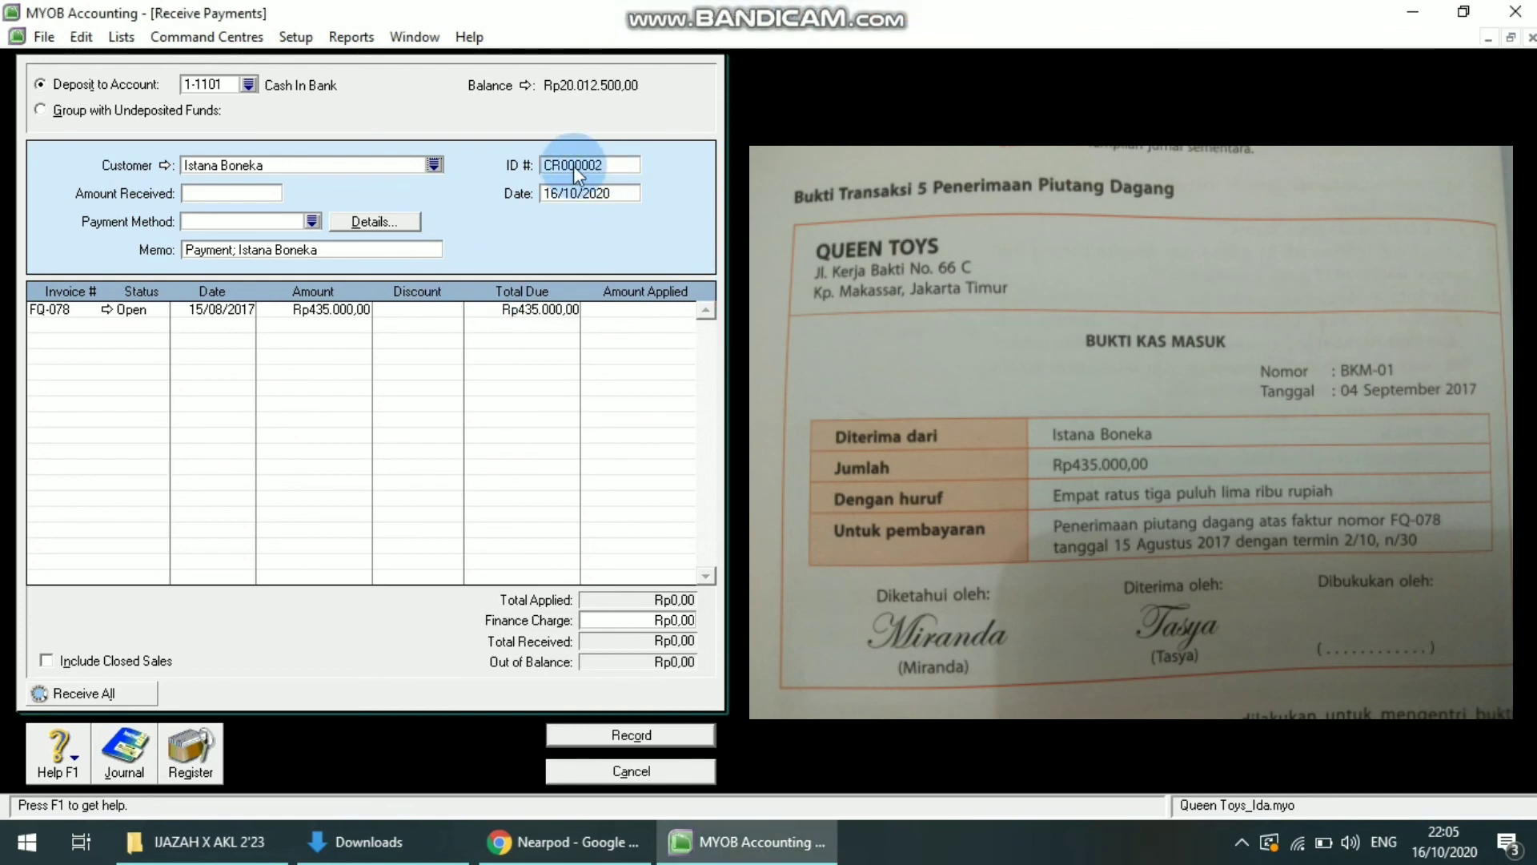
click(572, 164)
text(BKM-01)
key(Tab)
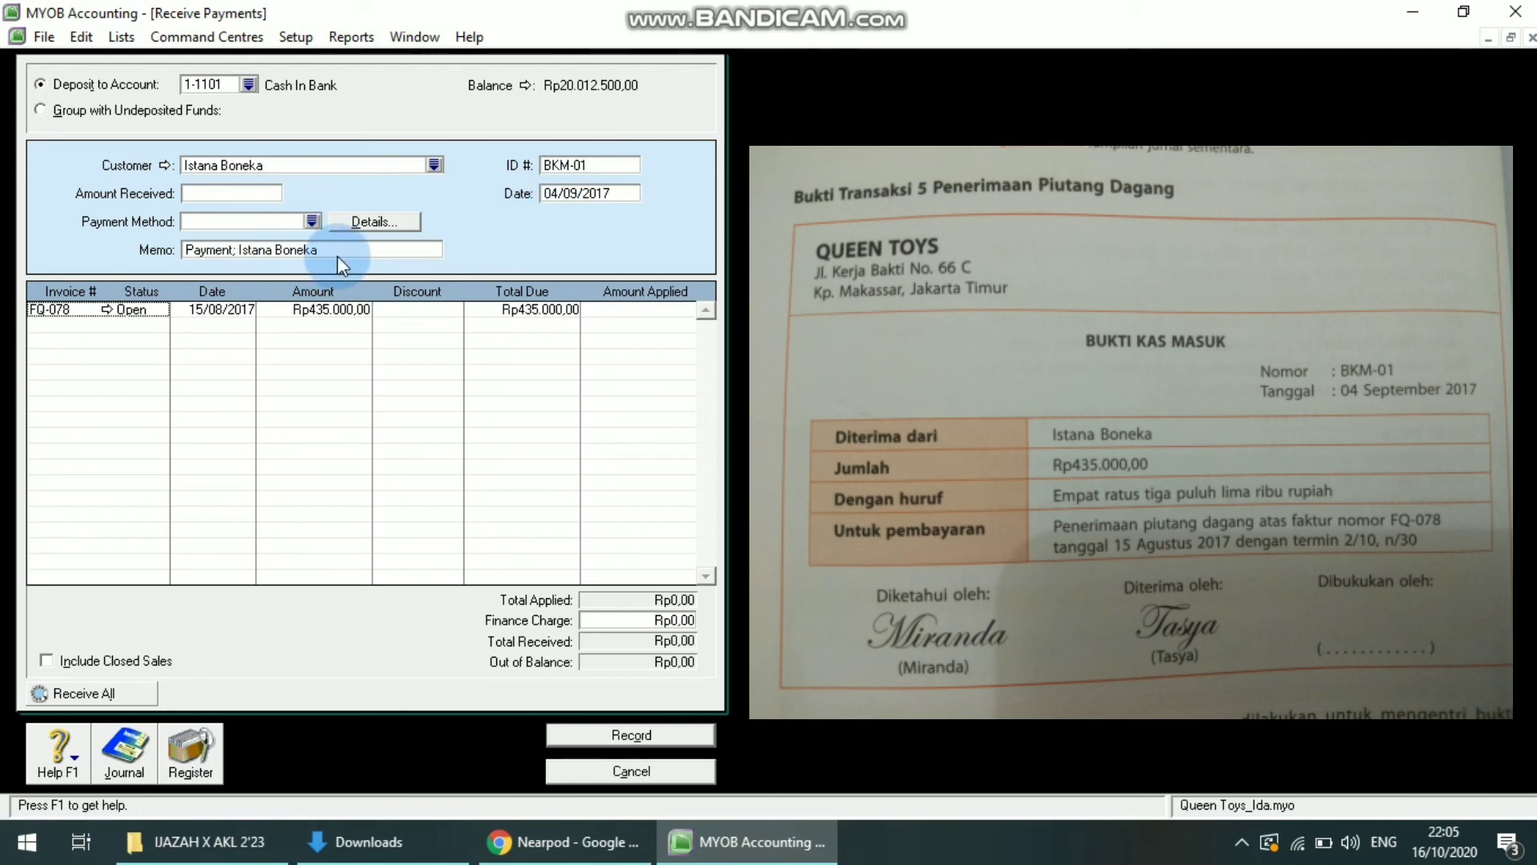
- Set the amount received from Istana Boneka to 435.000 and apply the full amount to invoice FQ-078
click(209, 195)
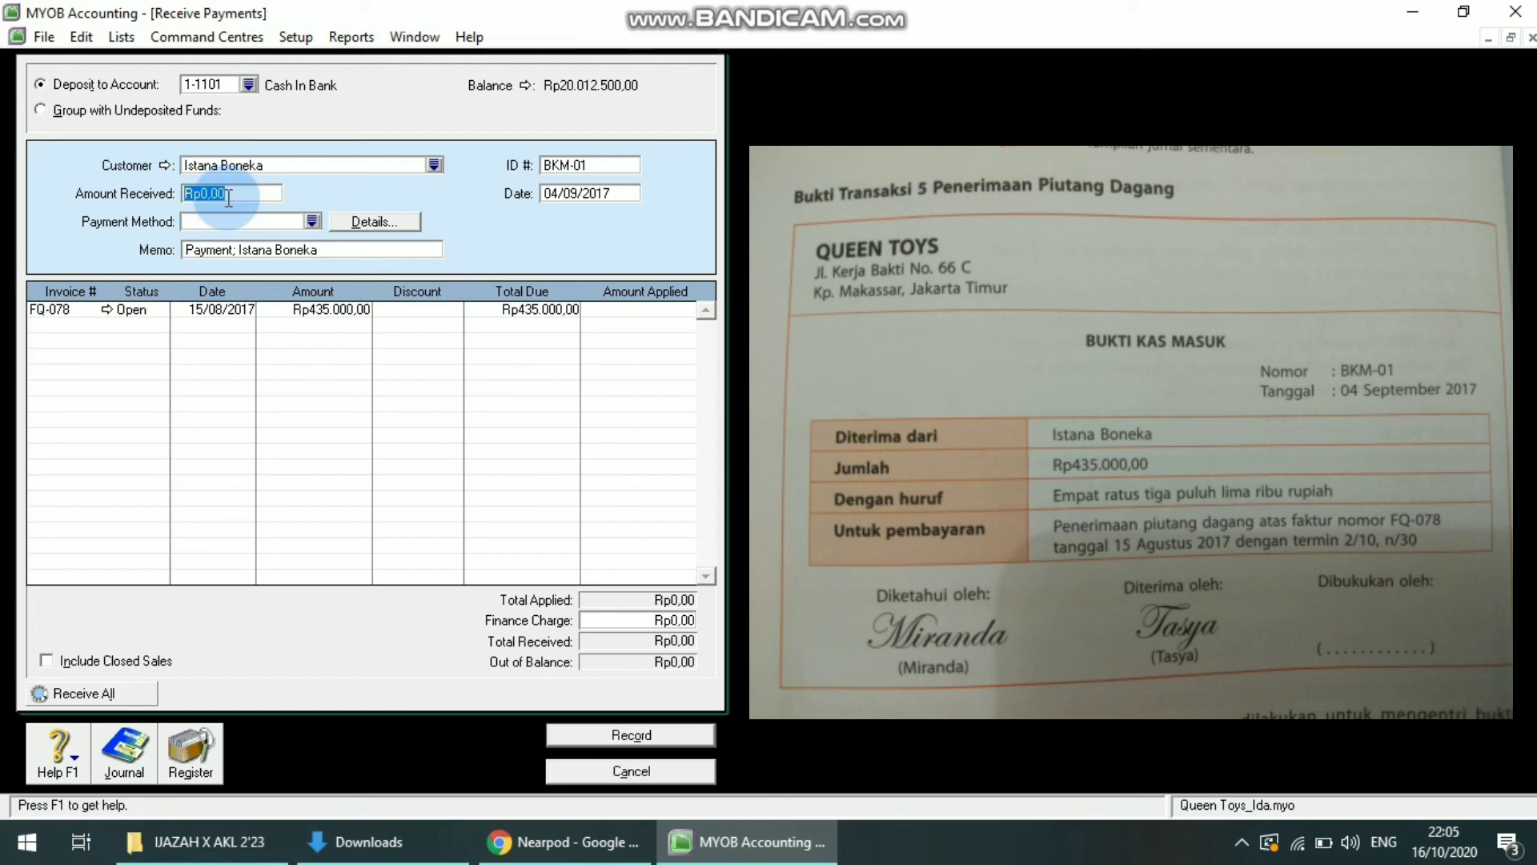
text(435.)
text(000)
key(Tab)
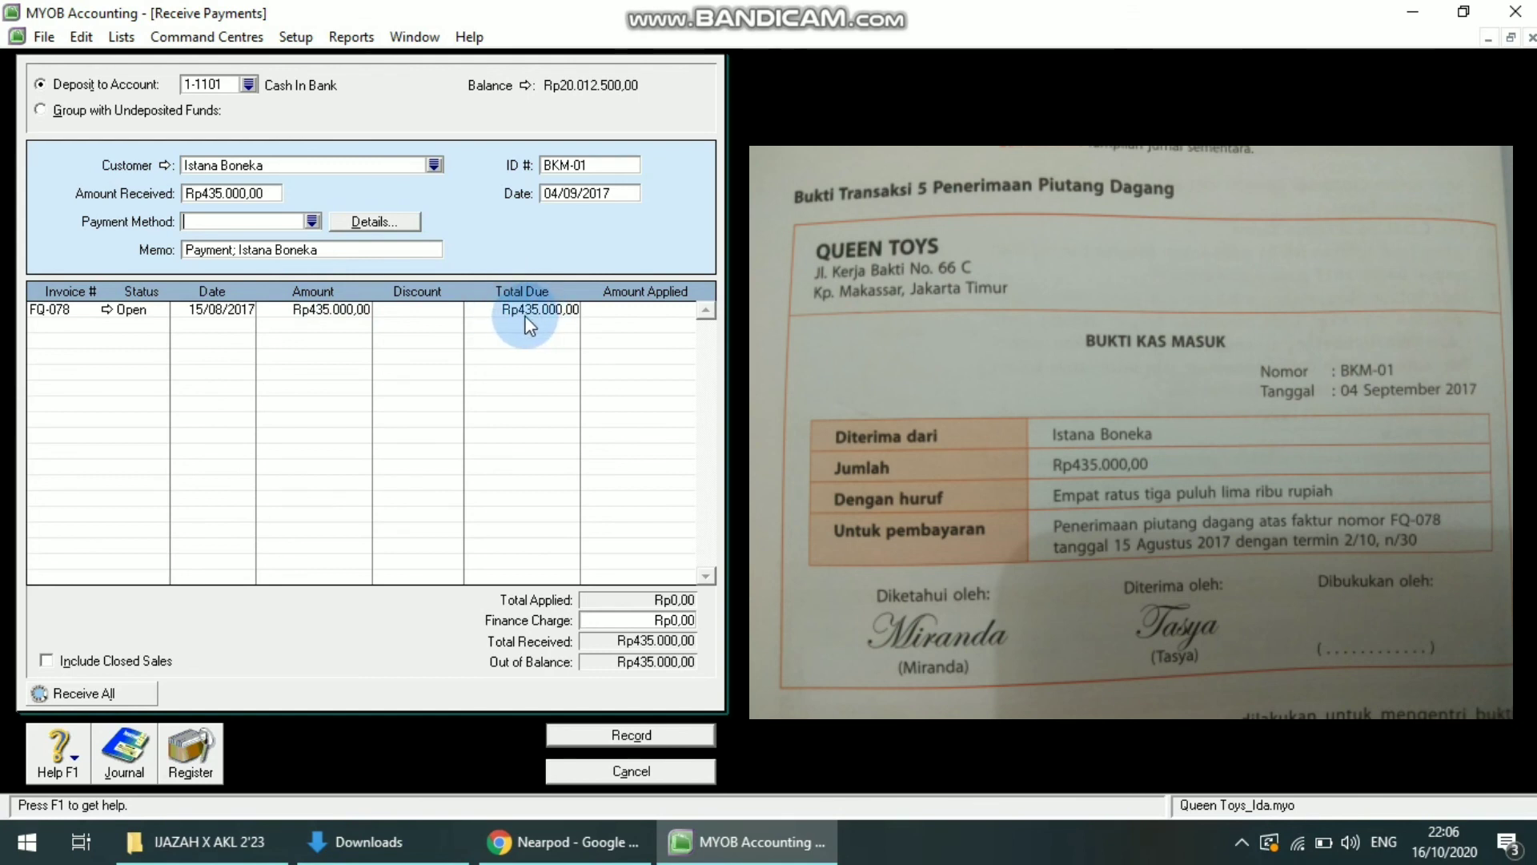
click(632, 306)
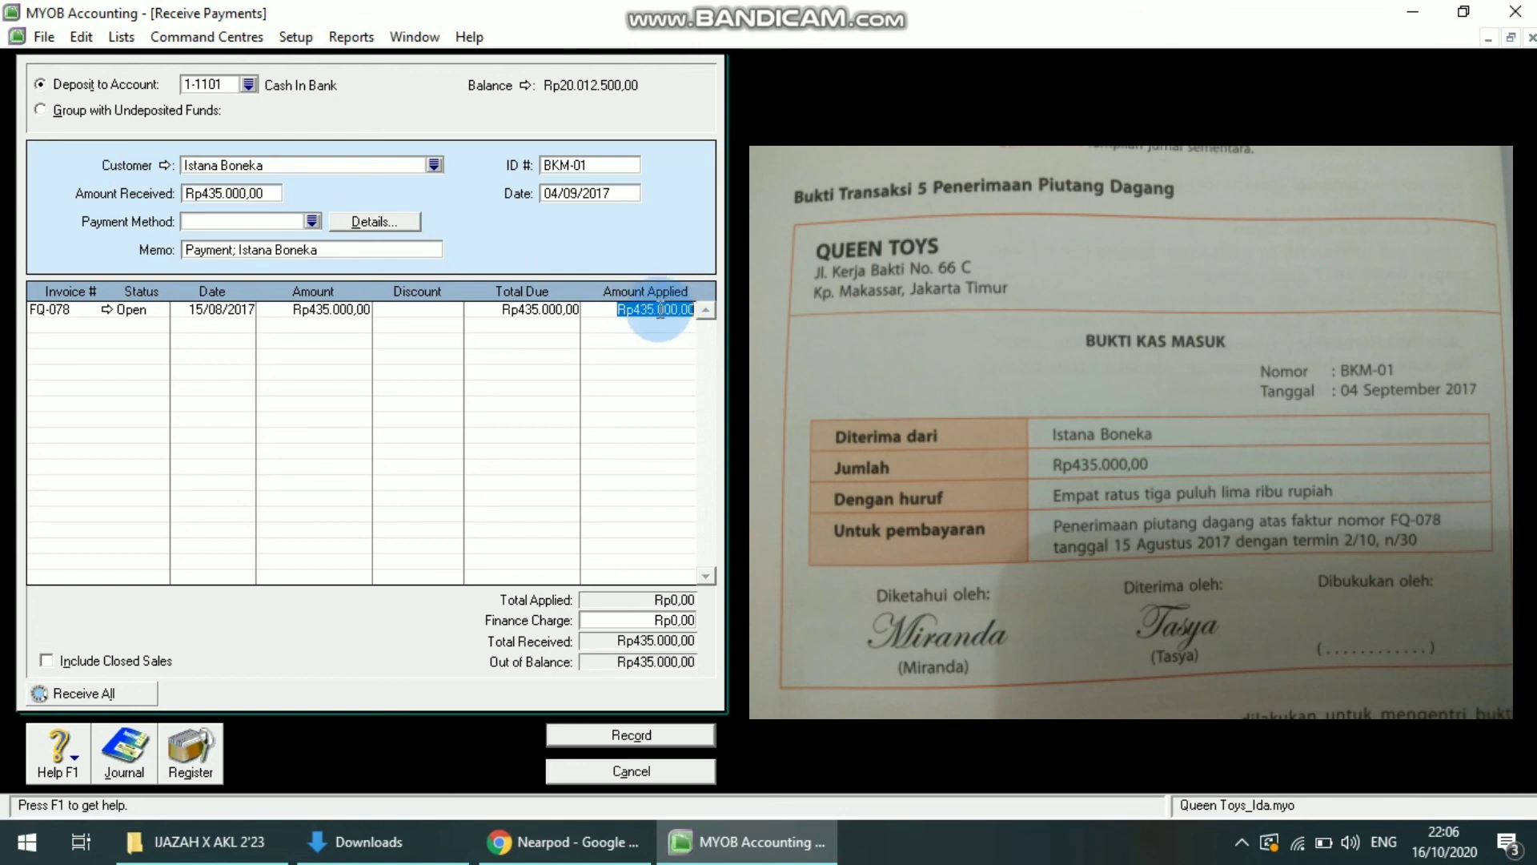
key(Tab)
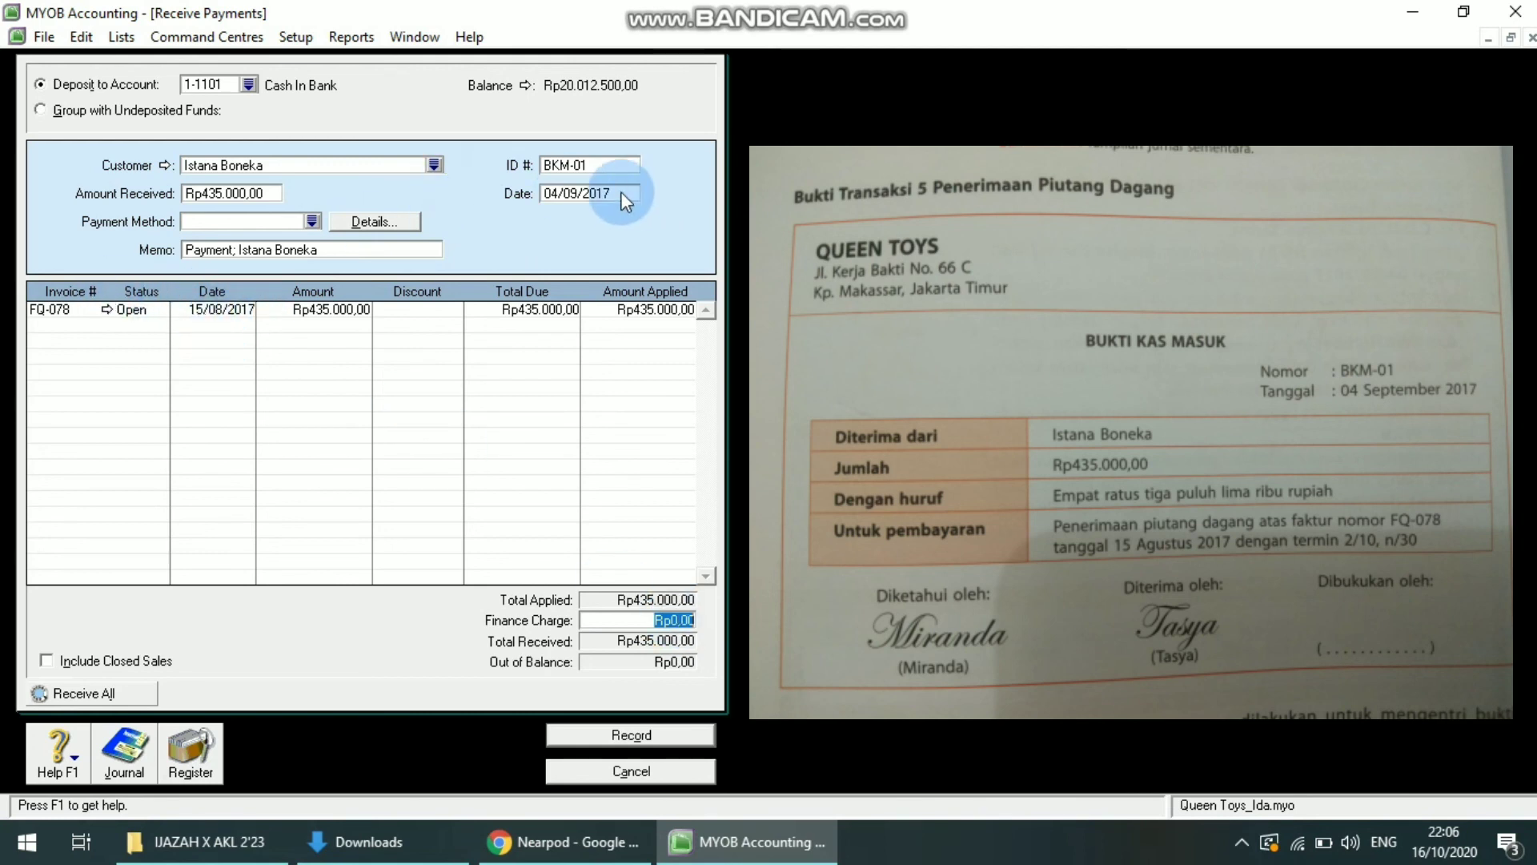
click(671, 622)
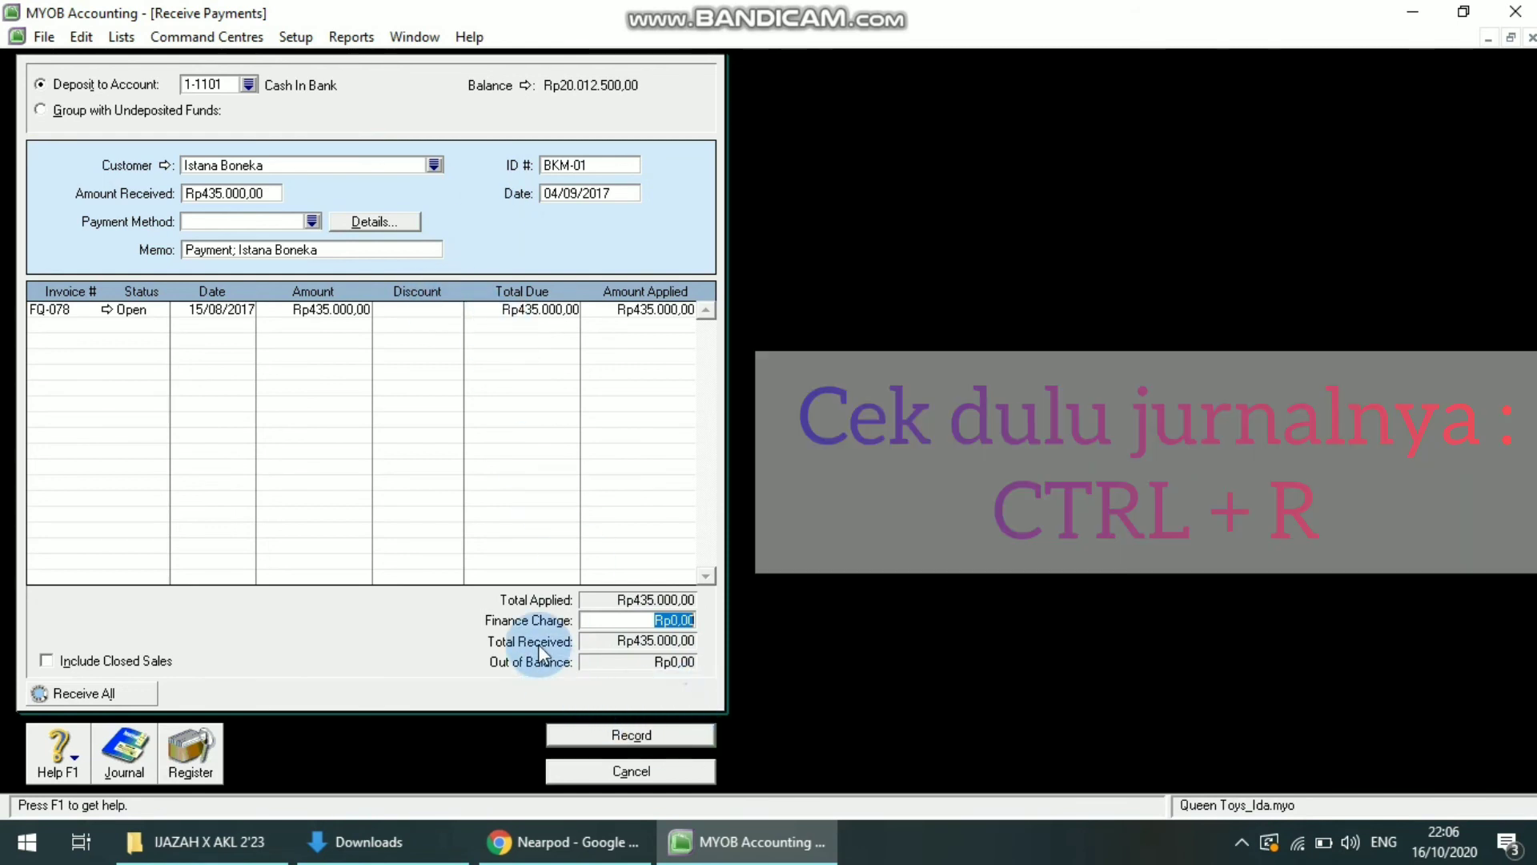
- Check the journal recap of receipt BKM-01 and record the payment, closing the Receive Payments entry
key(ctrl+r)
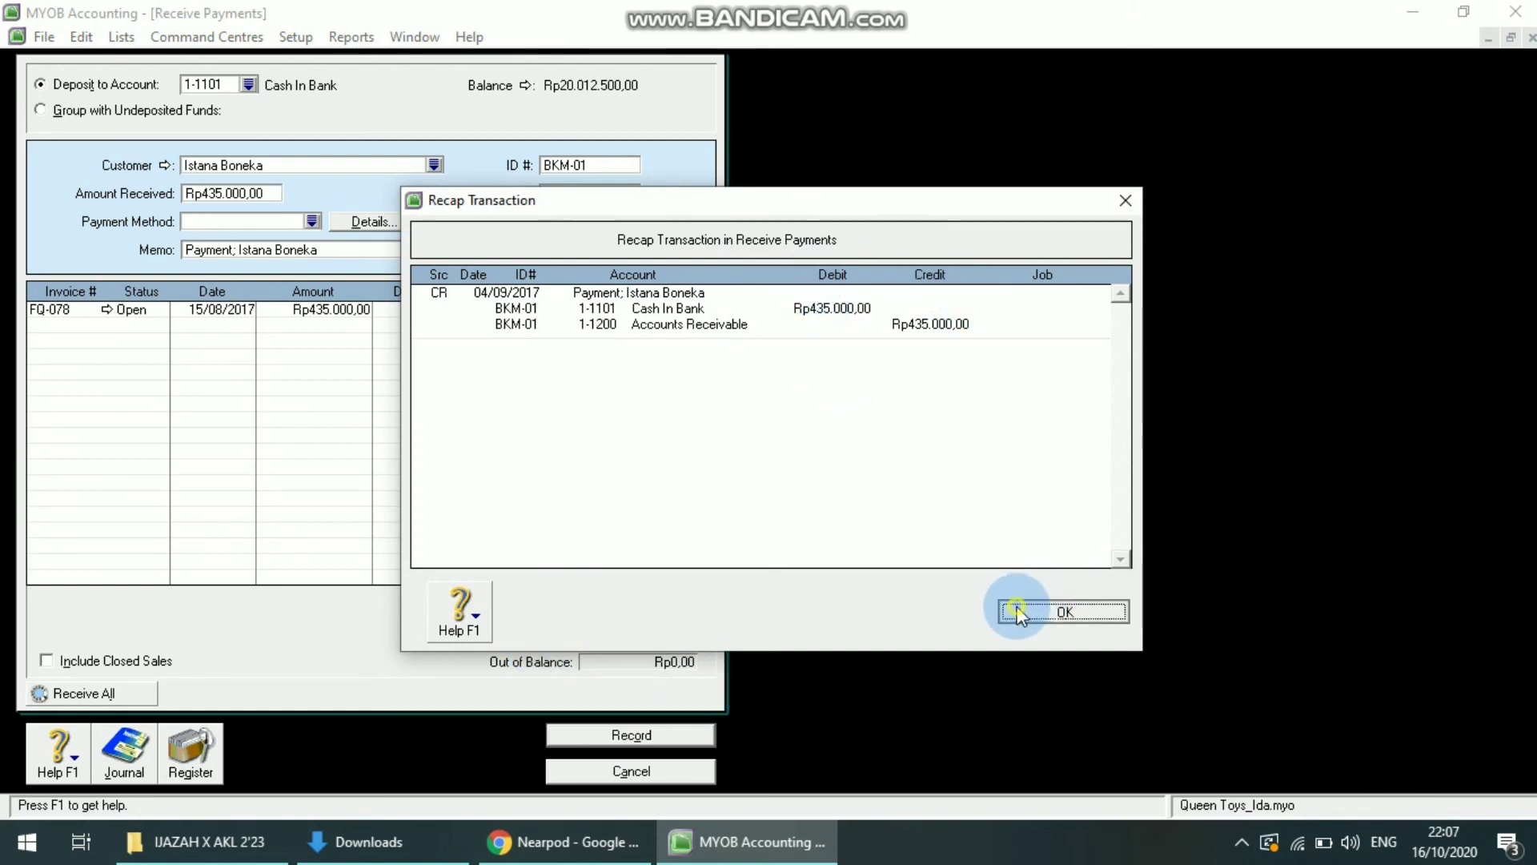
click(1041, 610)
click(631, 737)
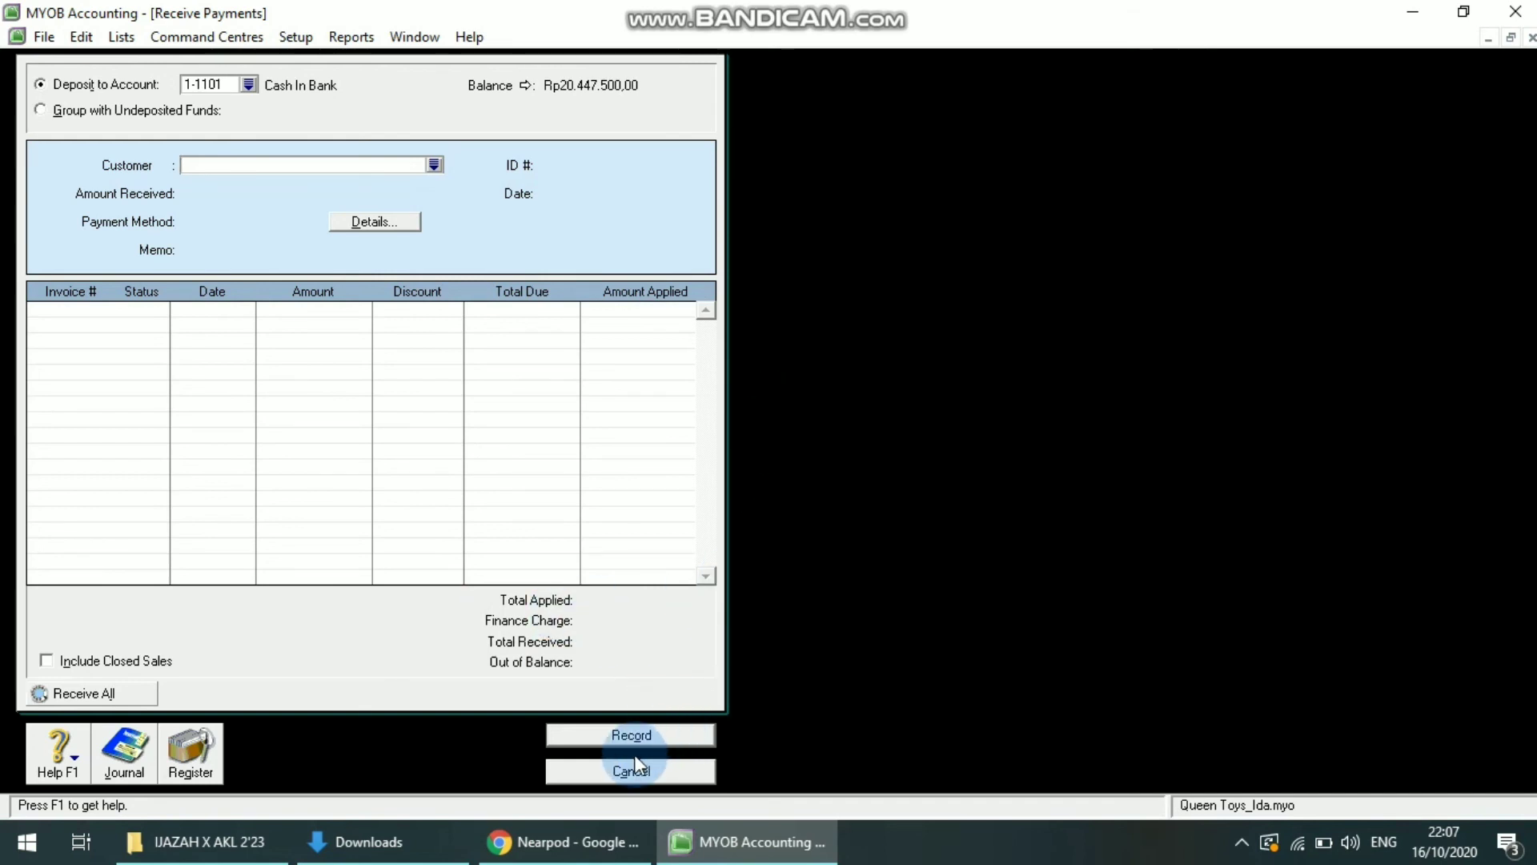
click(633, 772)
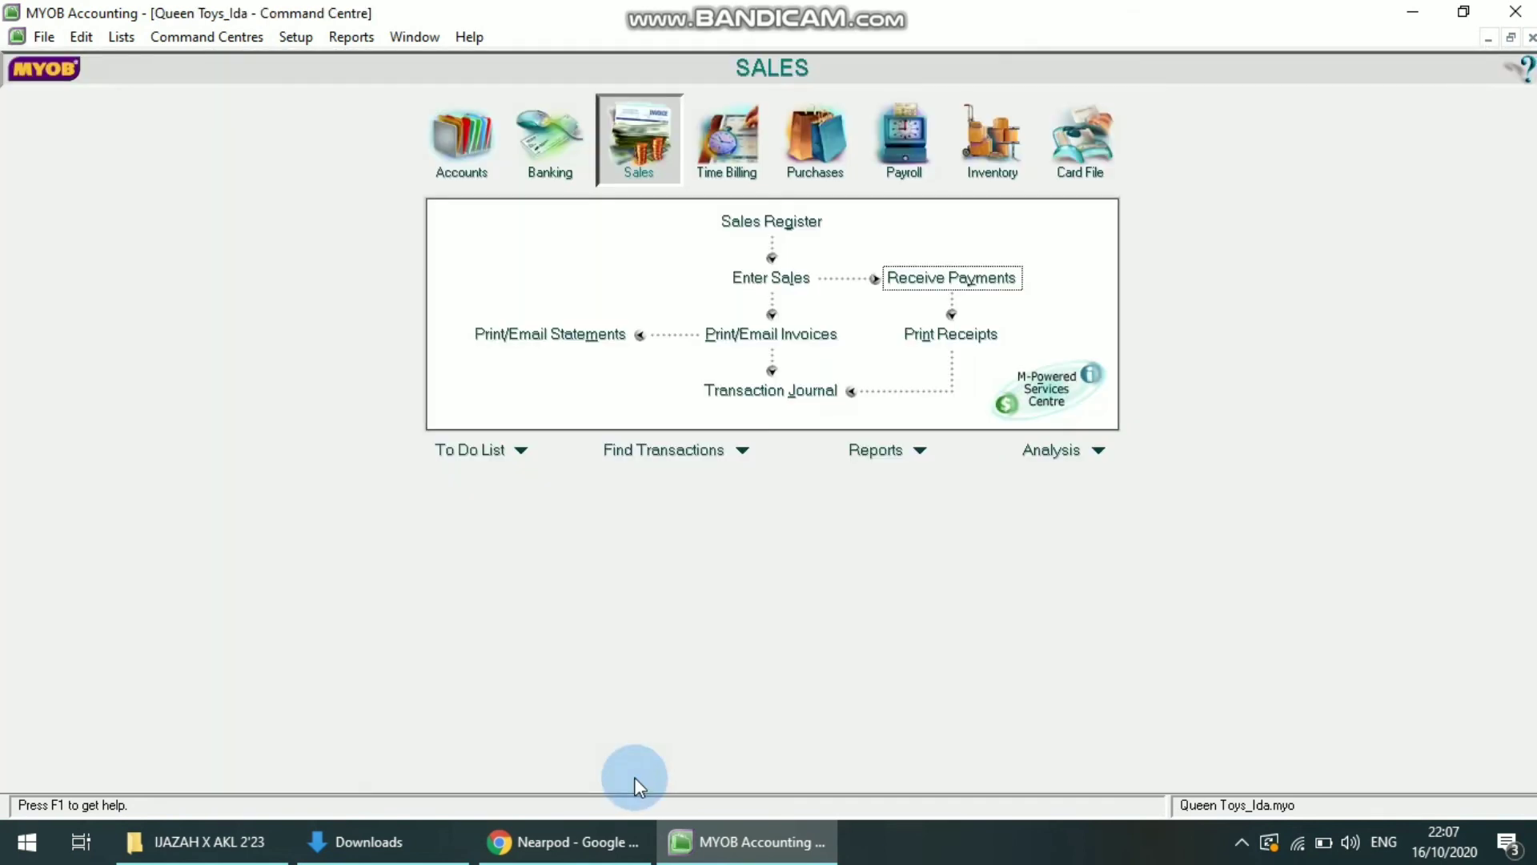